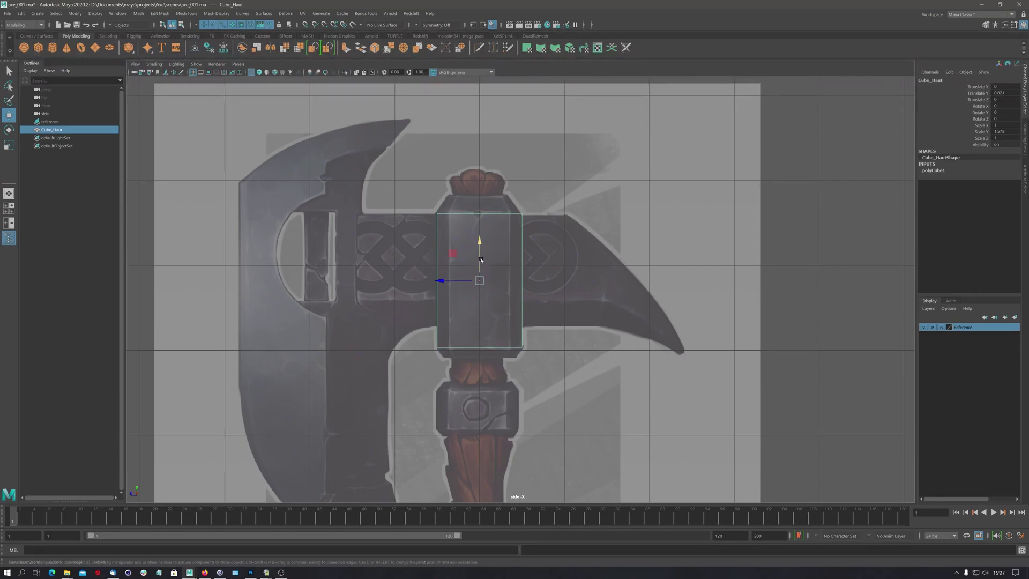
Scale the Cube_Haut block vertically to about 1.625 in Y to match the axe head's central block on the reference
key("r")
left_click_drag(480, 254, 480, 253)
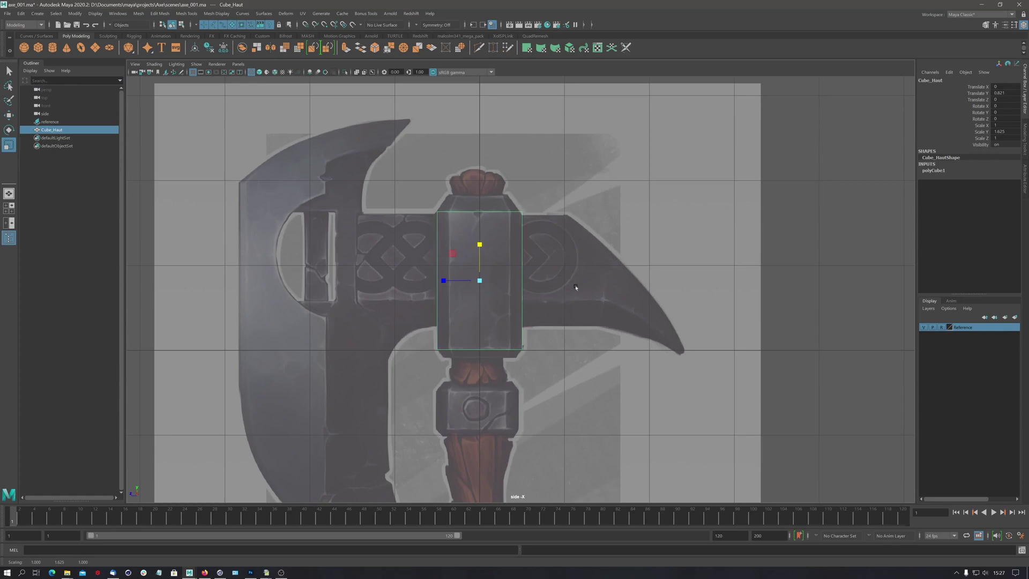
Try scaling the block to 0.6 in Z from the top view, and undo it
key("space")
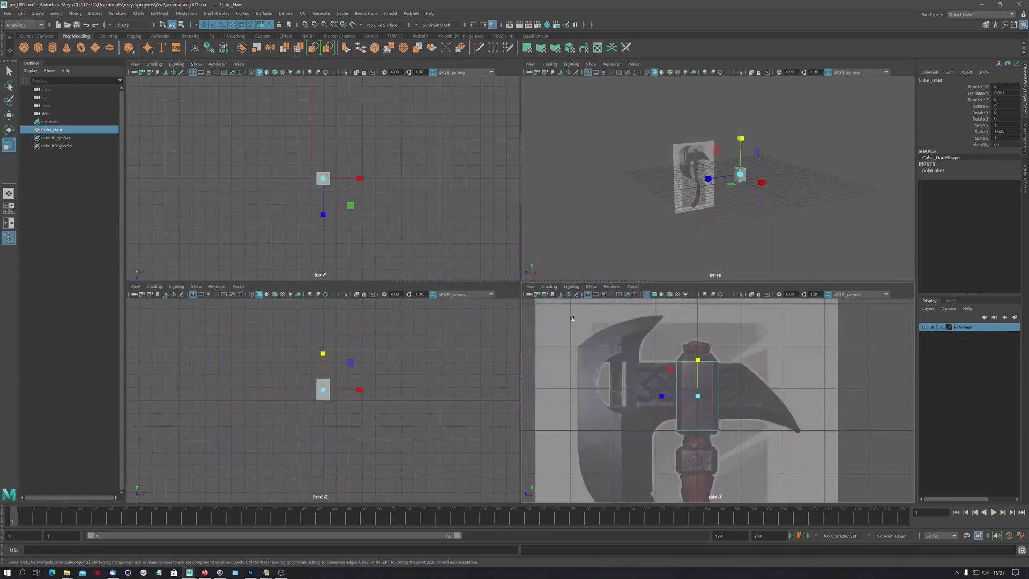
key("f")
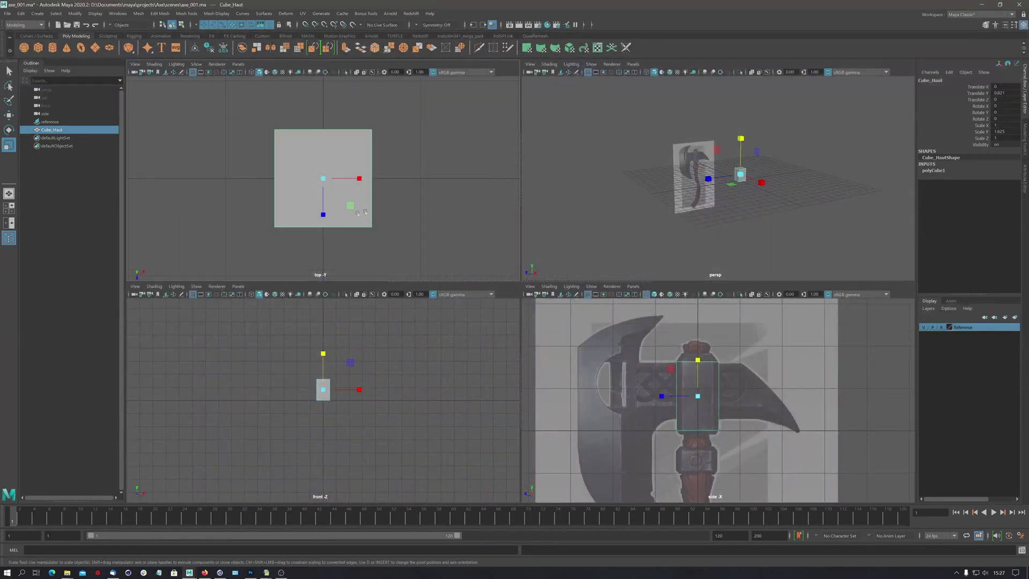
left_click_drag(325, 215, 328, 202)
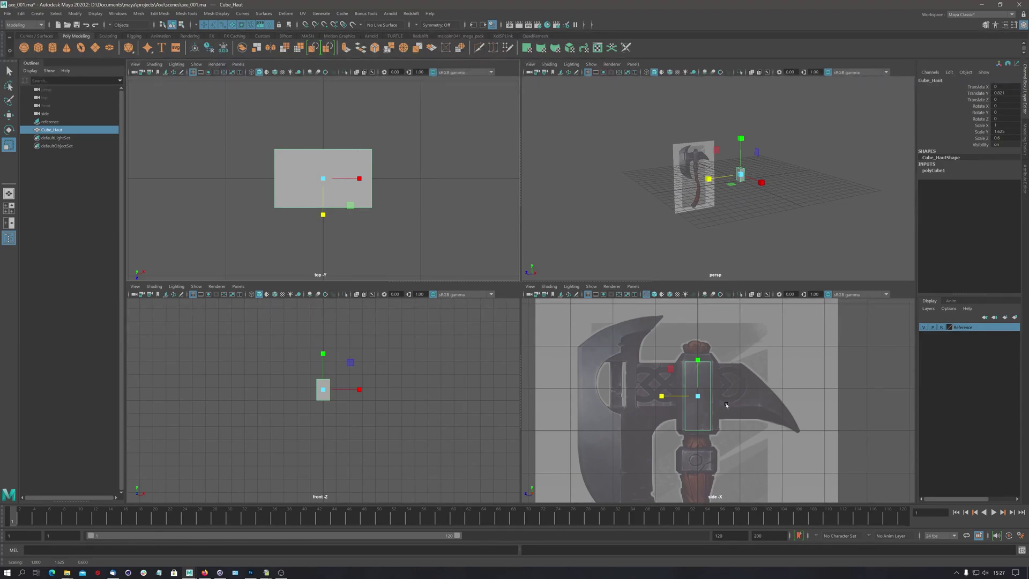
key("ctrl+z")
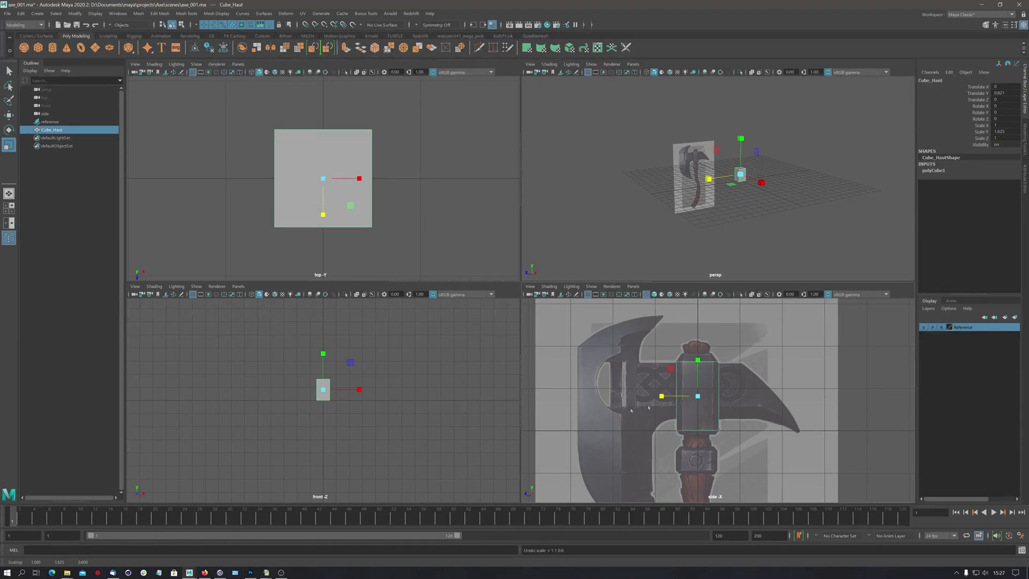
Narrow the Cube_Haut block's thickness to about 0.53 in X
left_click_drag(758, 187, 756, 188)
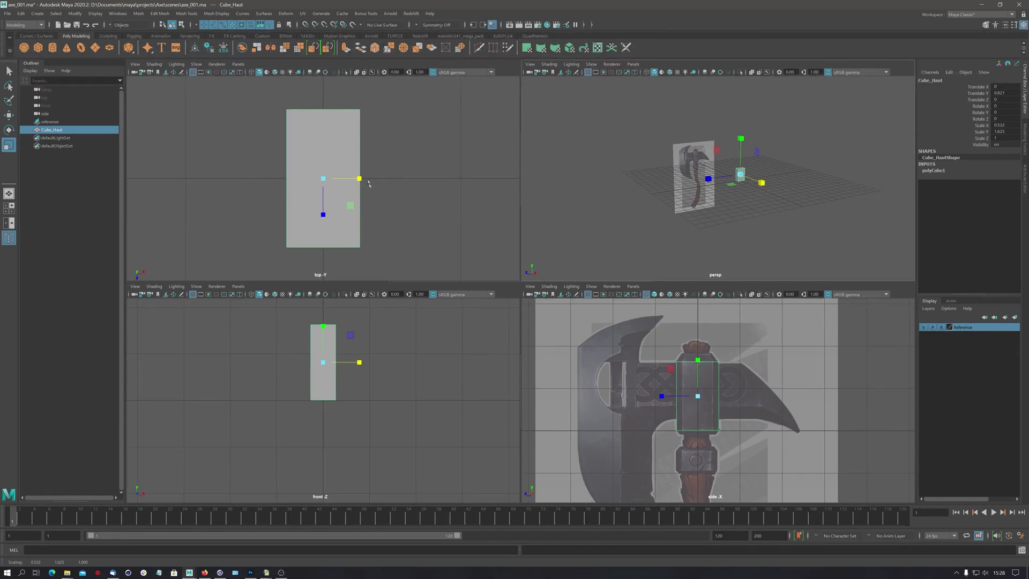
scroll(368, 183, "down", 4)
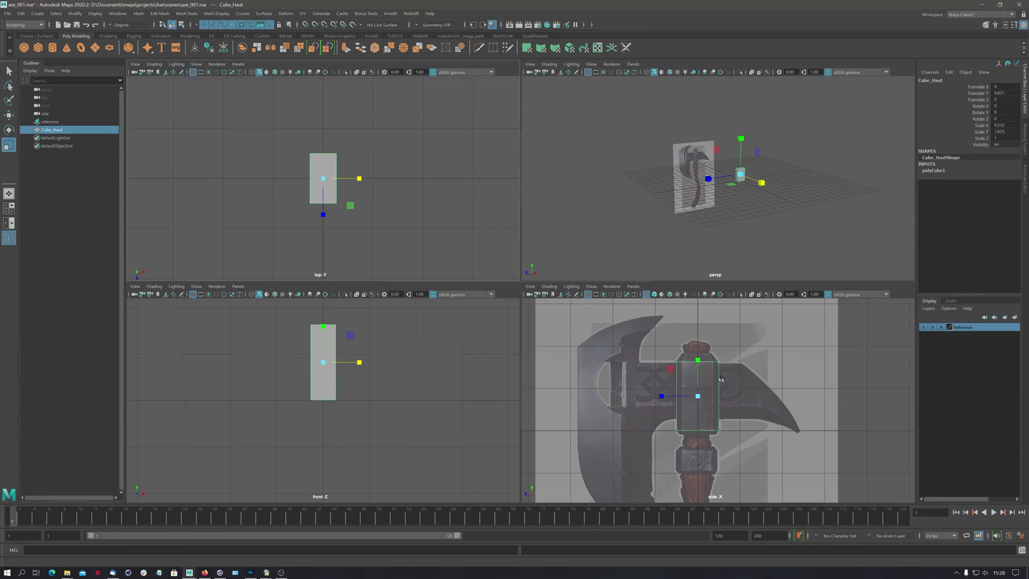
Switch Cube_Haut to face selection and marquee-select its faces from the enlarged side view
key("space")
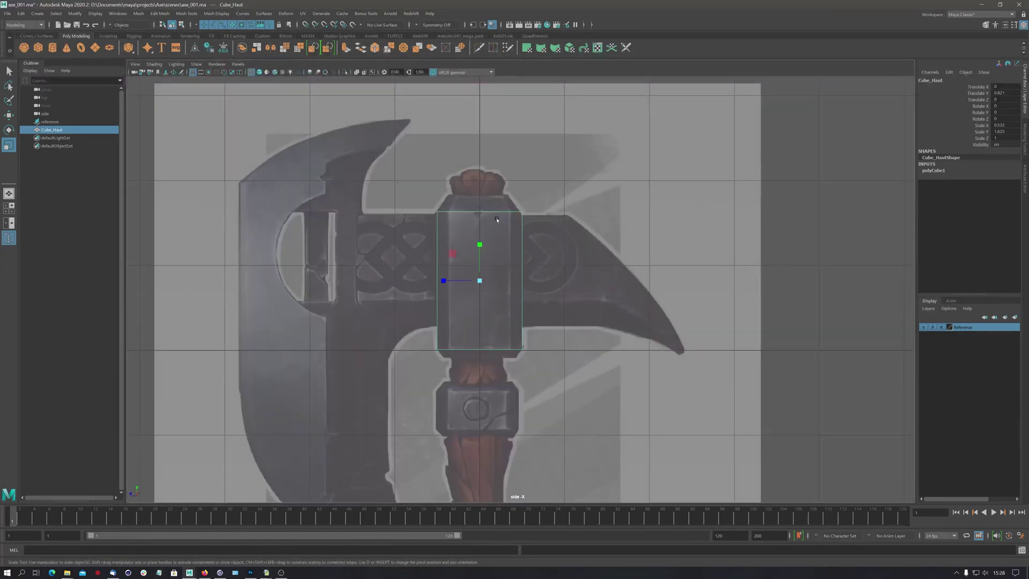
scroll(496, 219, "up", 2)
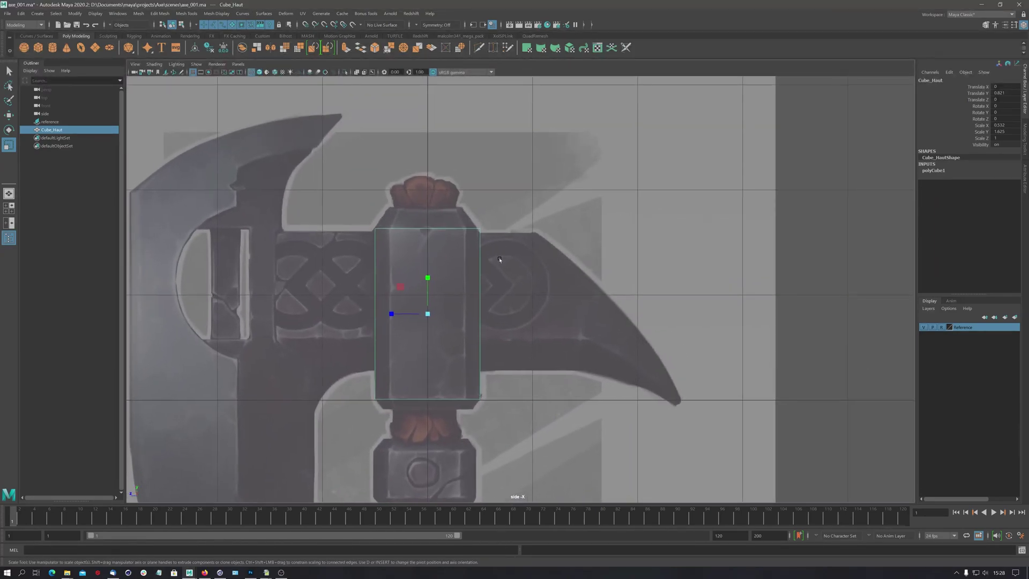
right_click(458, 249)
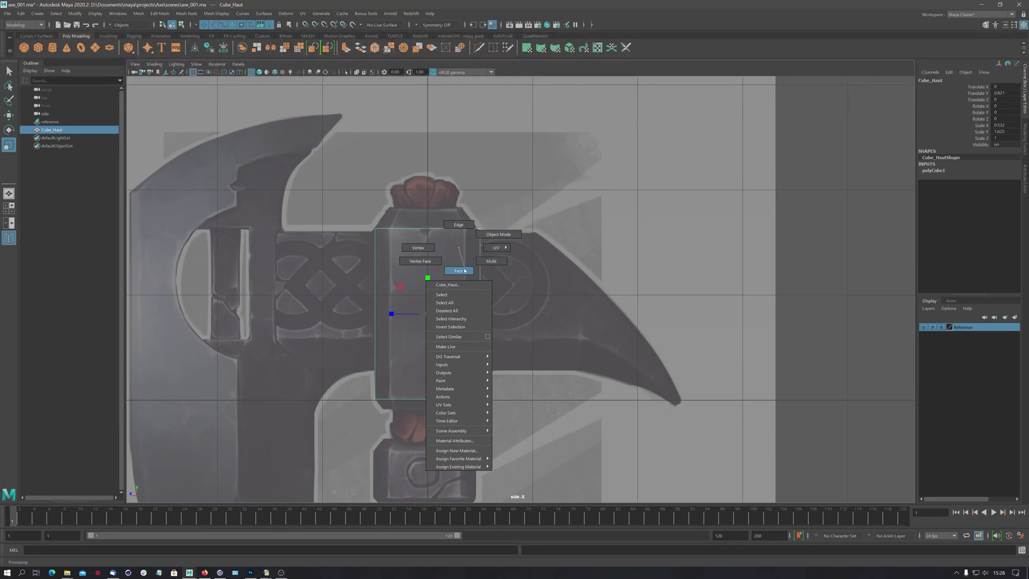
right_click_drag(461, 272, 460, 272)
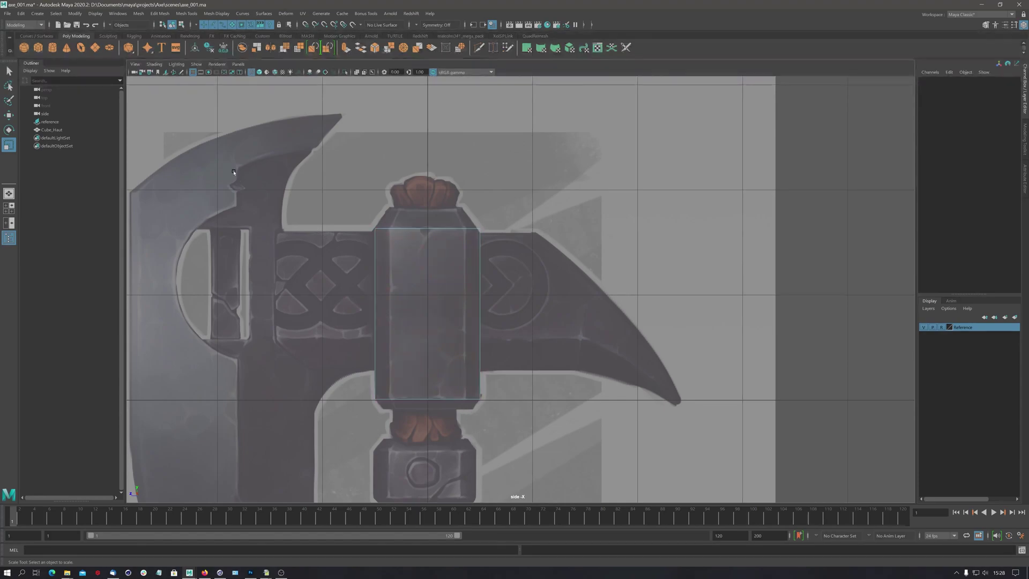
left_click_drag(232, 167, 573, 414)
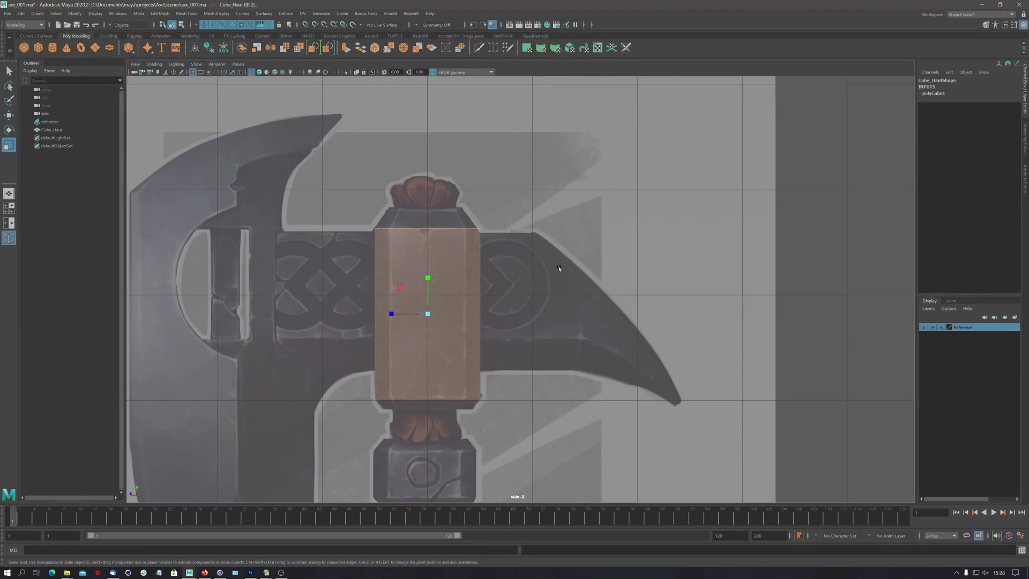
Examine the block from several sides in the perspective view to check which faces the marquee selected
key("space")
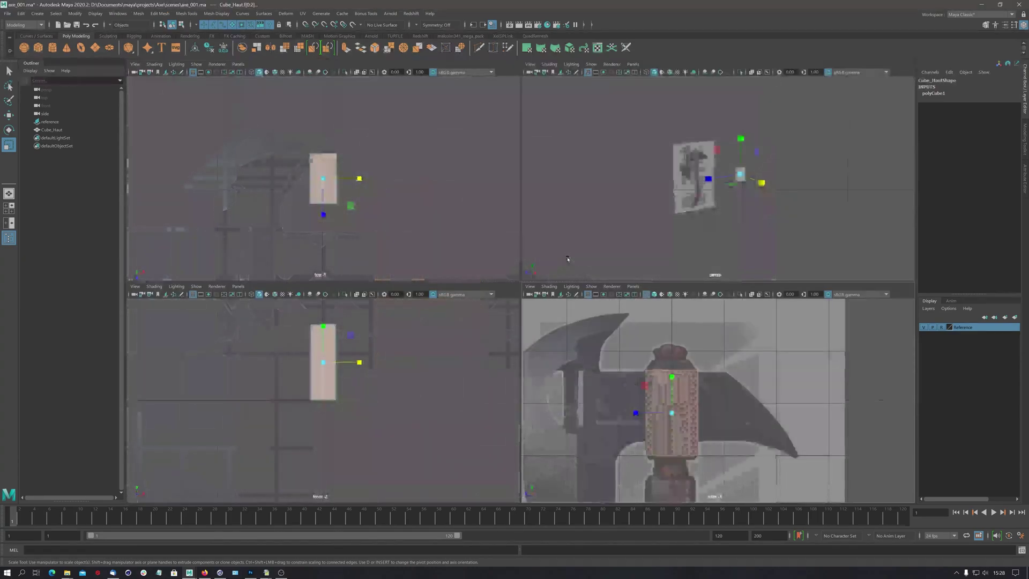
scroll(690, 192, "up", 5)
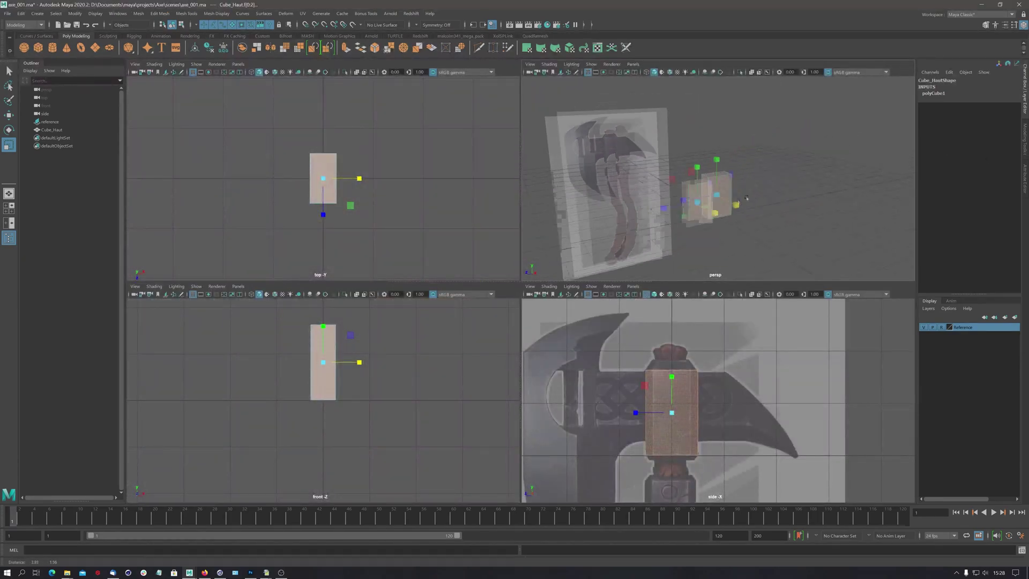
middle_click_drag(690, 192, 711, 184, "alt")
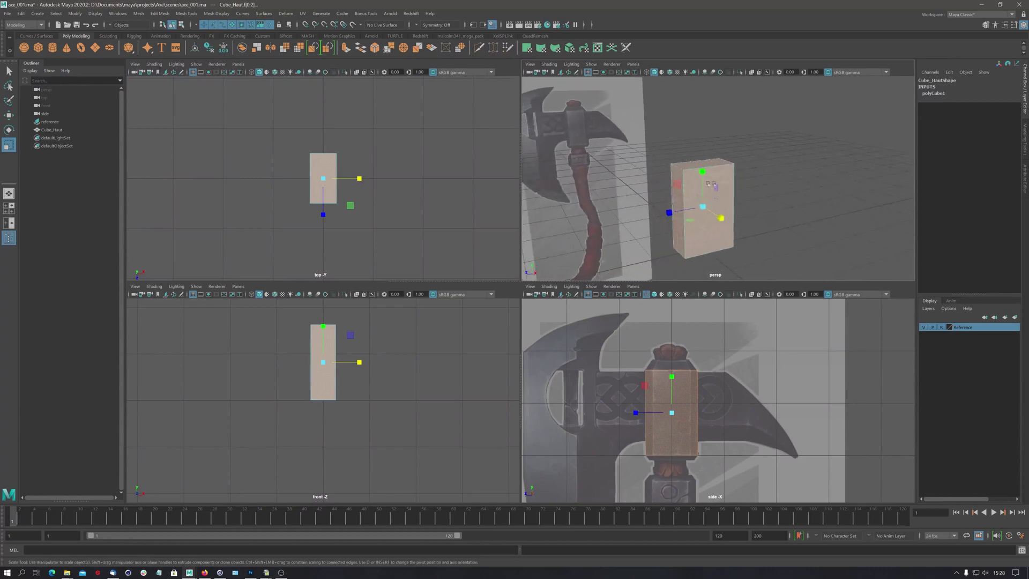
left_click_drag(684, 186, 659, 181, "alt")
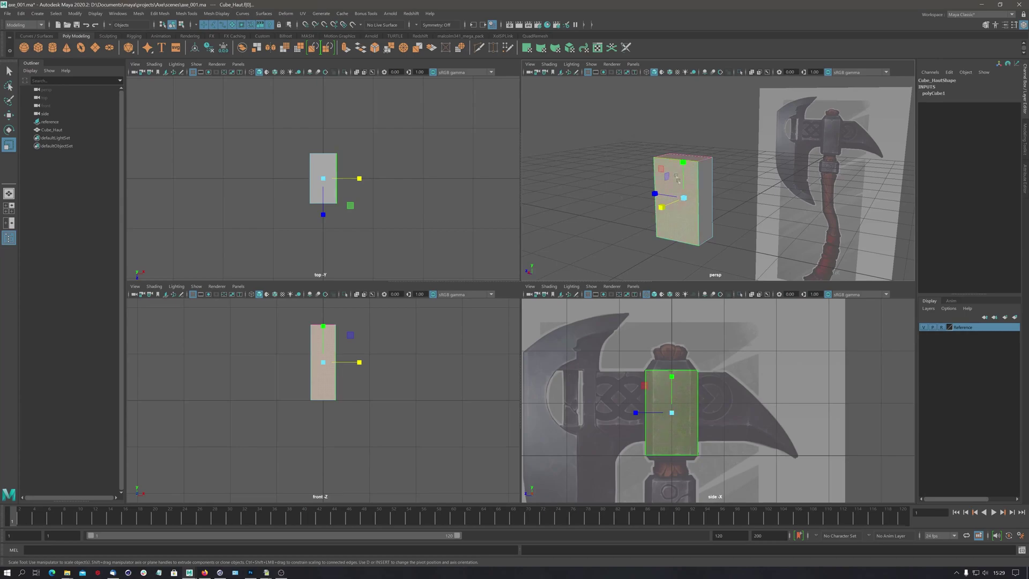
left_click_drag(680, 184, 668, 181, "alt")
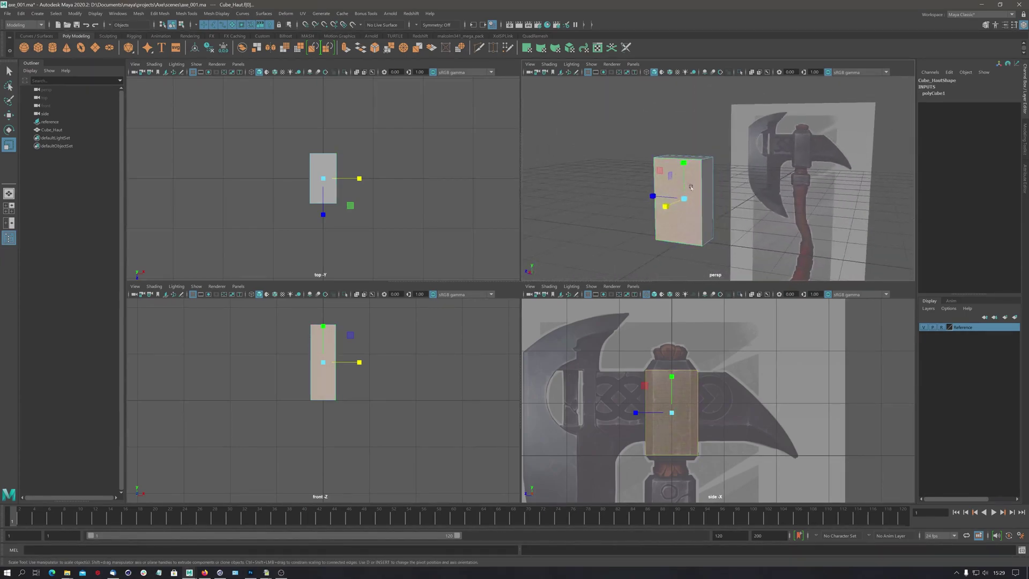
right_click_drag(668, 180, 666, 180, "alt")
mouse_move(667, 179)
left_mouse_down("alt")
mouse_move(679, 183)
mouse_move(677, 173)
left_mouse_up("alt")
Marquee-select the block's faces in the perspective view, and select its side faces across the middle in the side view
left_click_drag(590, 100, 679, 177)
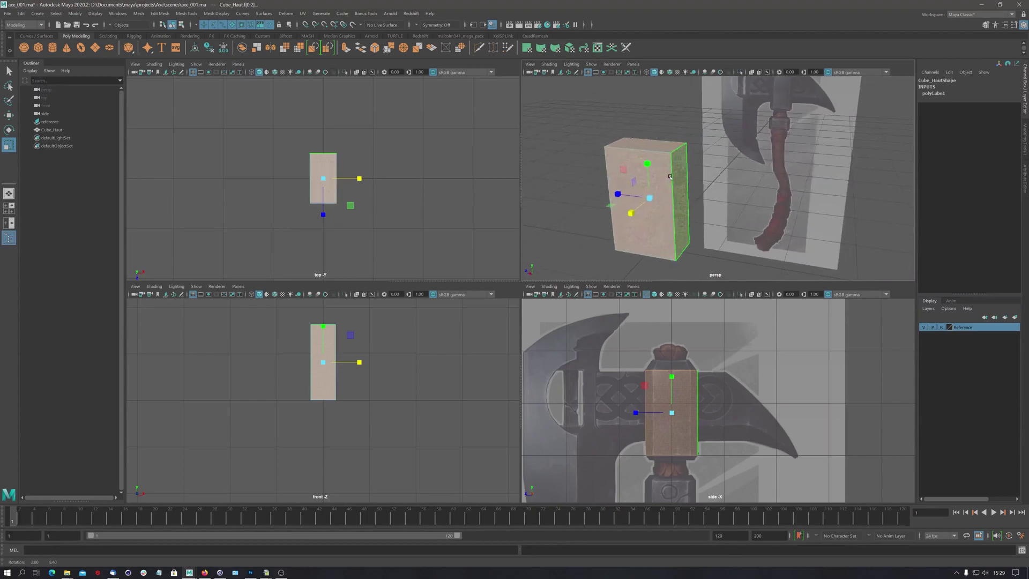
right_click_drag(679, 177, 688, 179, "alt")
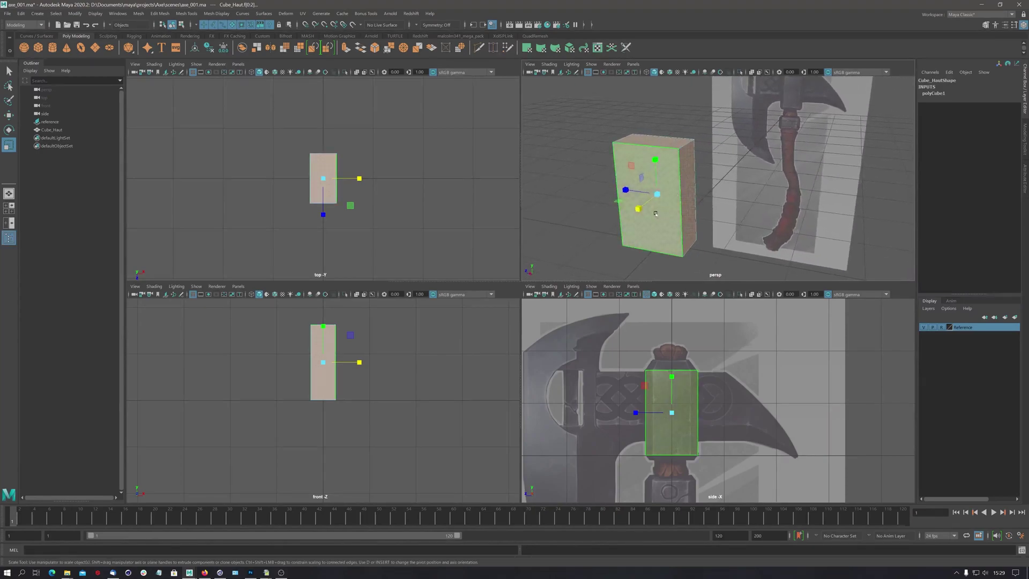
left_click_drag(640, 209, 621, 120, "alt")
left_click_drag(607, 394, 734, 415)
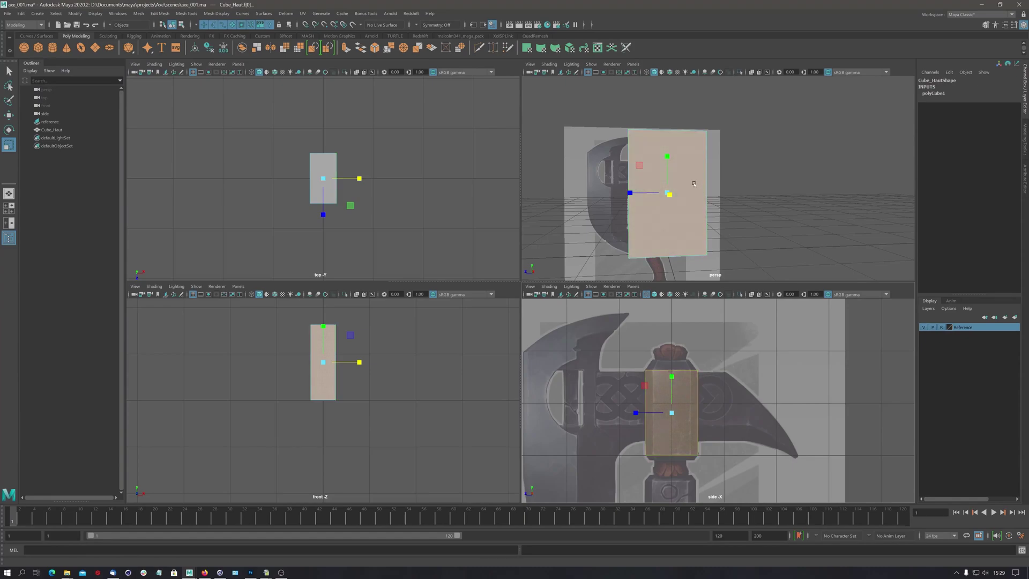
left_click_drag(687, 171, 671, 188, "alt")
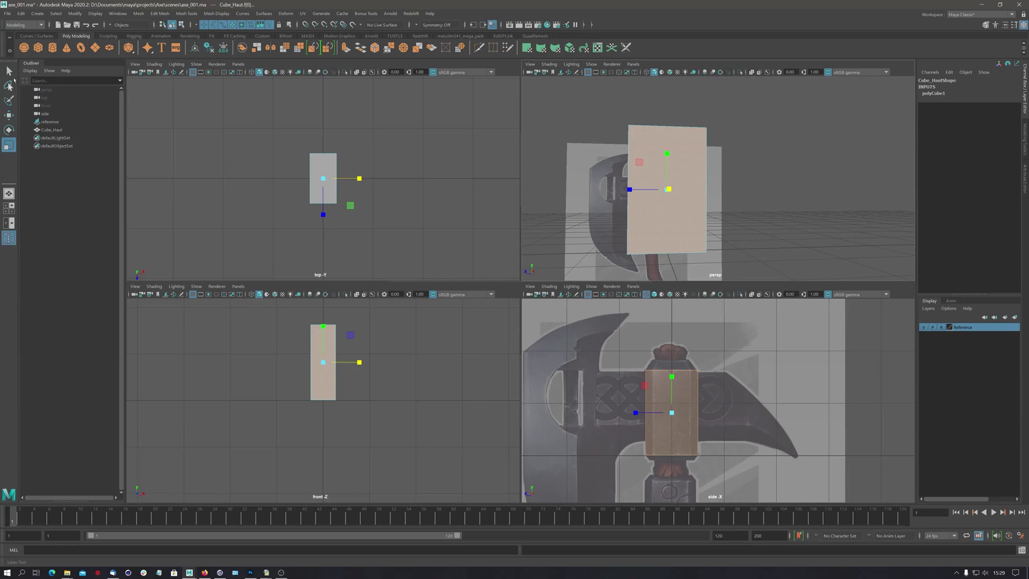
Enable camera-based selection for the marquee style, marquee-select the block in the side view, and check the far side's faces
double_click(9, 71)
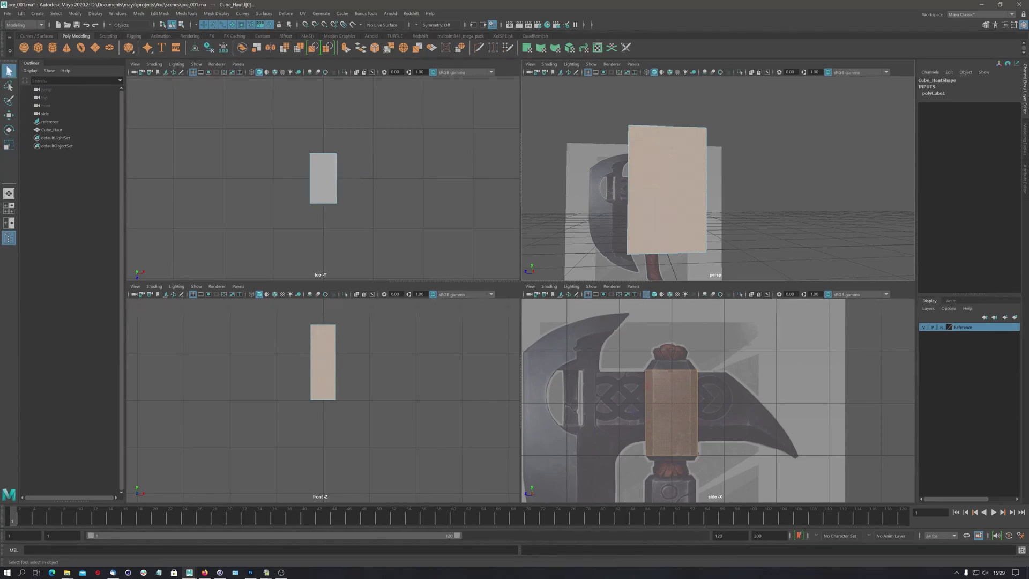
left_click_drag(161, 85, 161, 128)
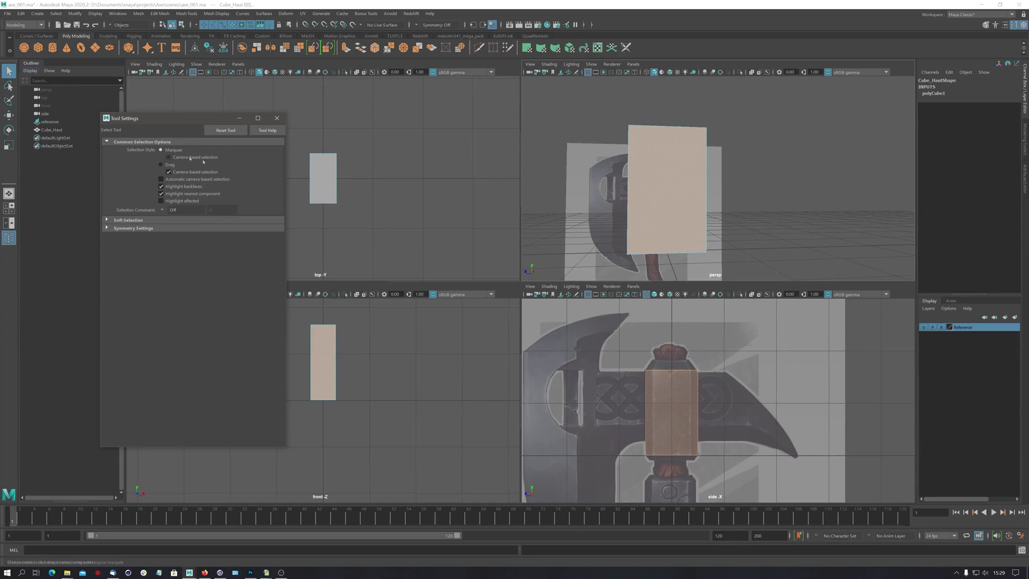
left_click(168, 158)
left_click(578, 389)
left_click_drag(575, 387, 793, 421)
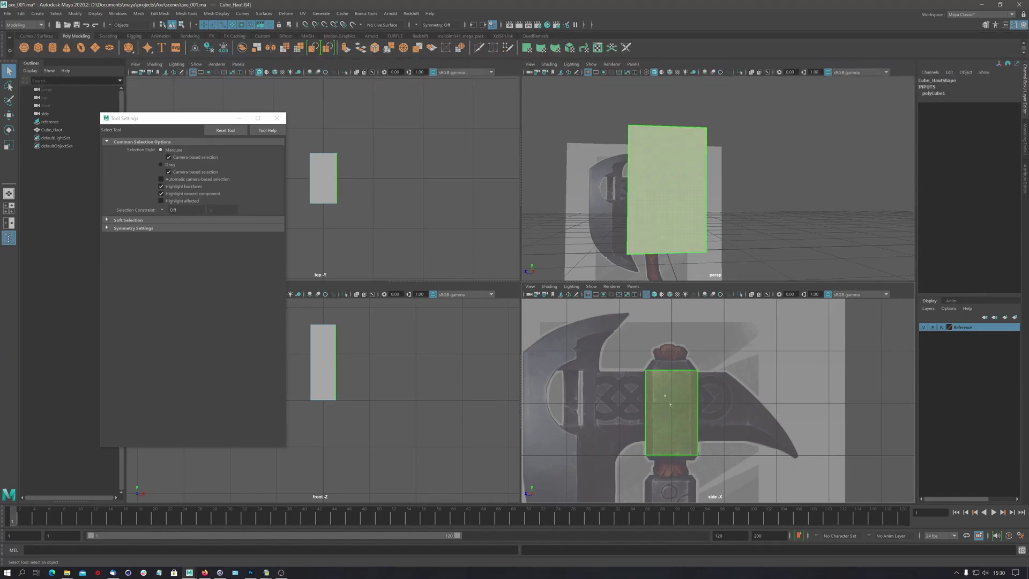
left_click_drag(661, 216, 610, 177, "alt")
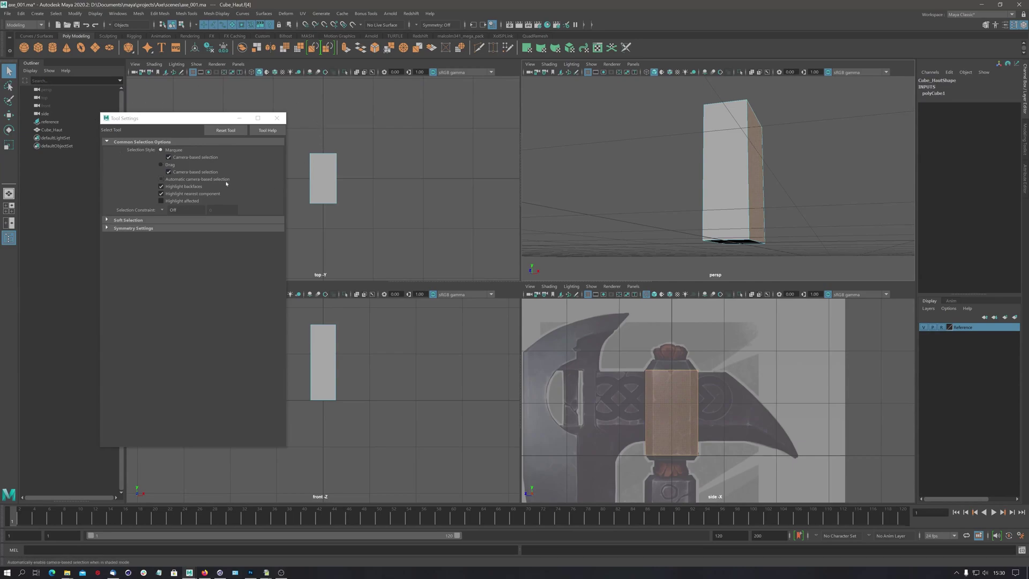
Disable camera-based marquee selection, close the tool settings, and marquee-select the block's side faces through its full thickness in the side view
left_click(168, 157)
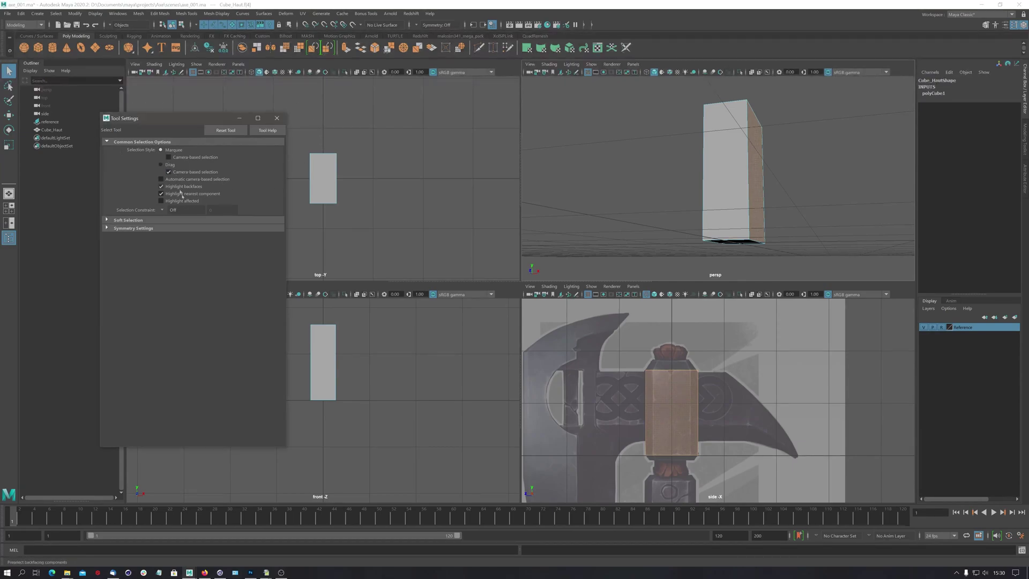
left_click(277, 118)
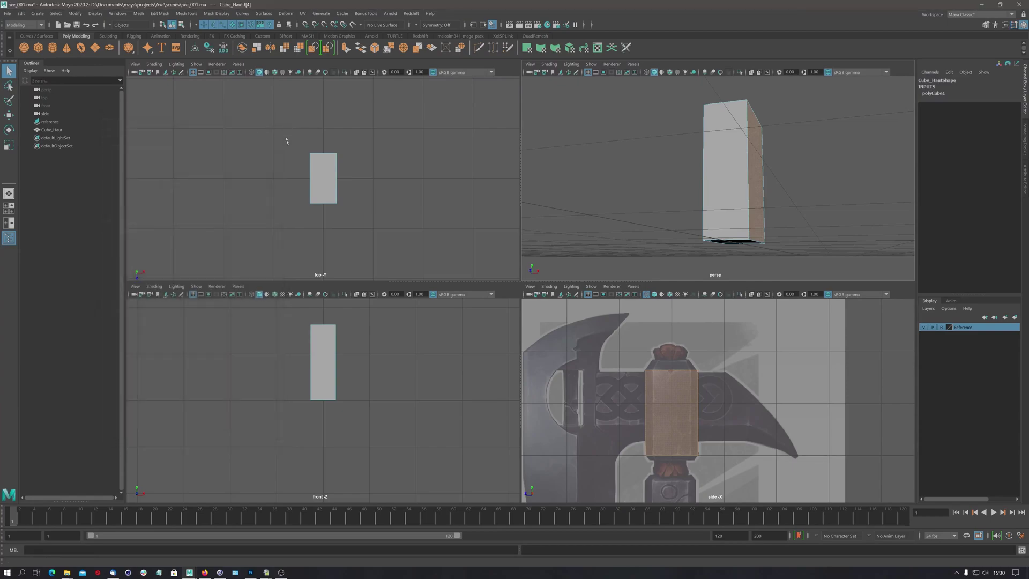
left_click_drag(603, 354, 741, 419)
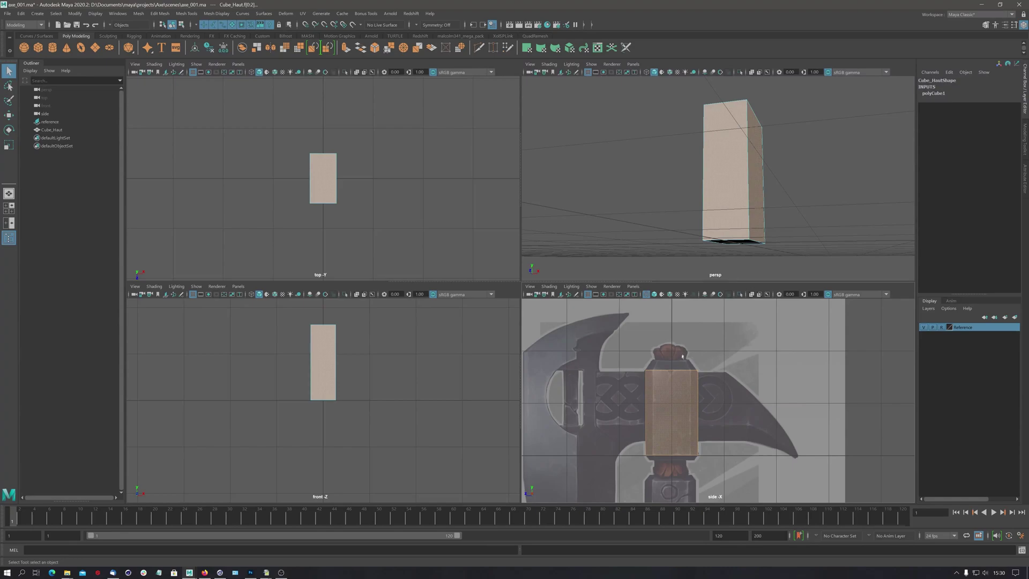
Marquee-select the block's top and side faces in the side view, and try a further marquee over its lower end before undoing it
left_click_drag(592, 338, 773, 419)
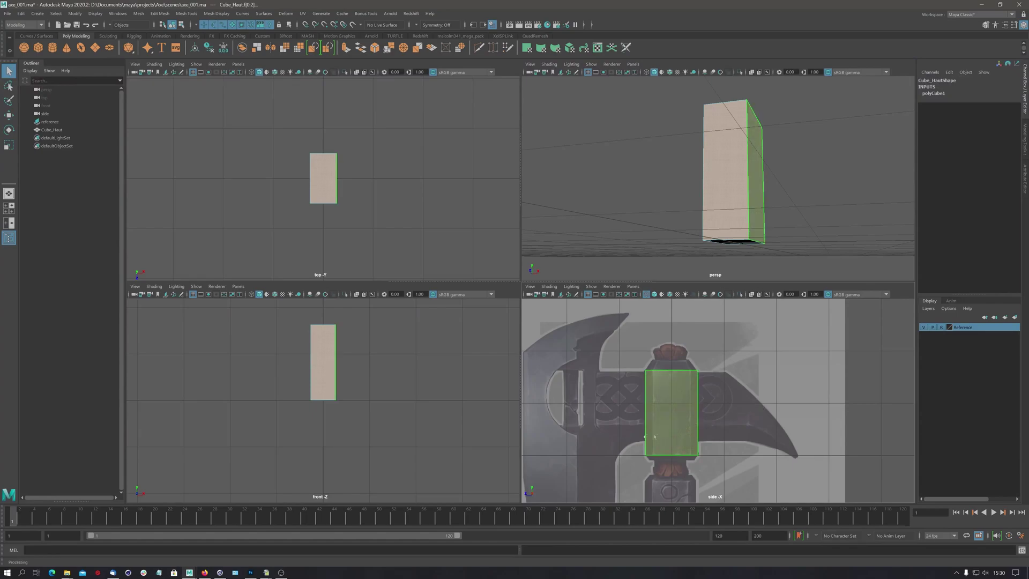
left_click_drag(593, 418, 770, 472)
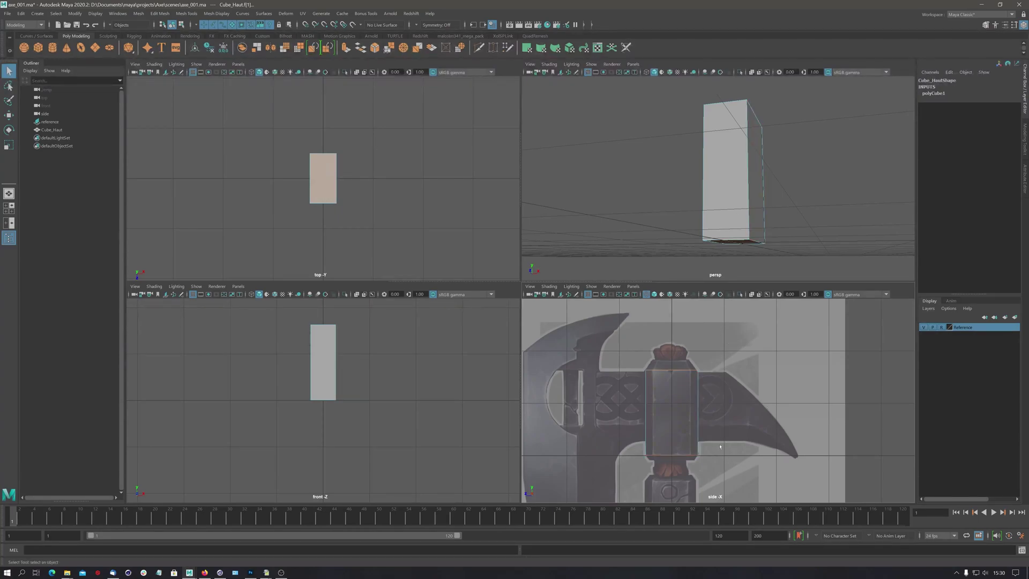
key("ctrl+z")
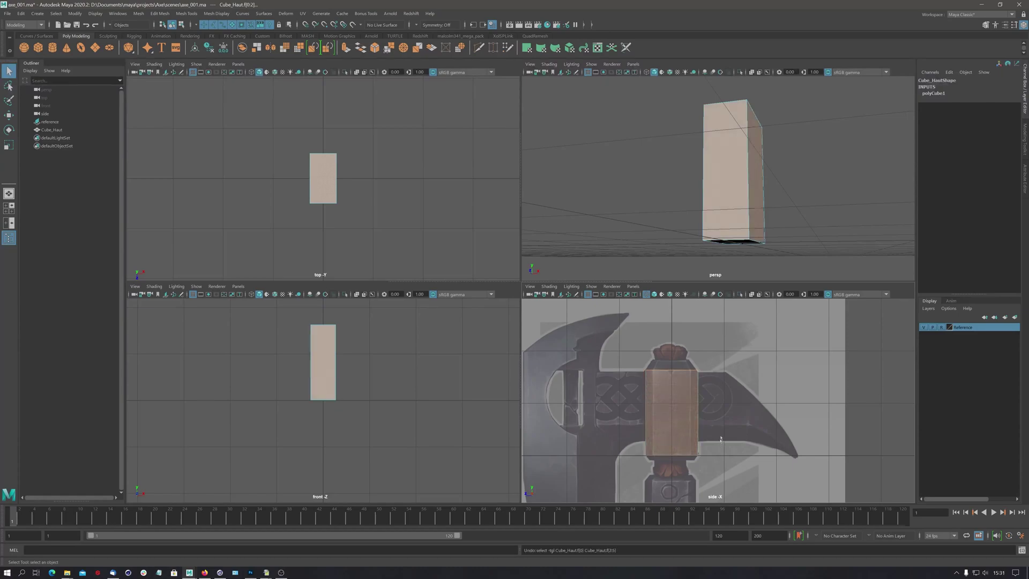
In the enlarged perspective view, clear the selection and marquee-select the faces across the block's upper half
left_click_drag(772, 225, 761, 171, "alt")
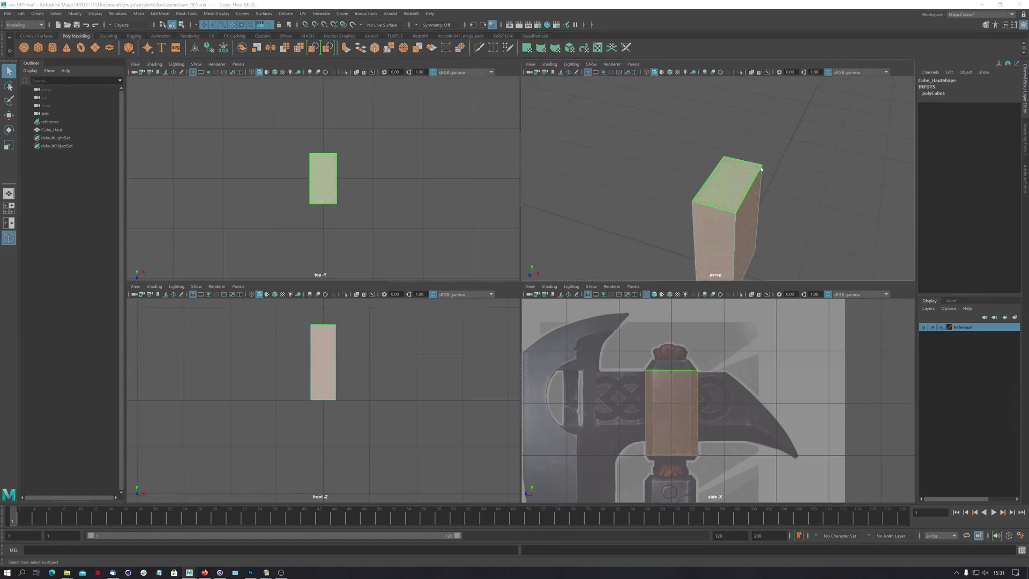
key("space")
left_click_drag(482, 300, 499, 316, "alt")
left_click(324, 138)
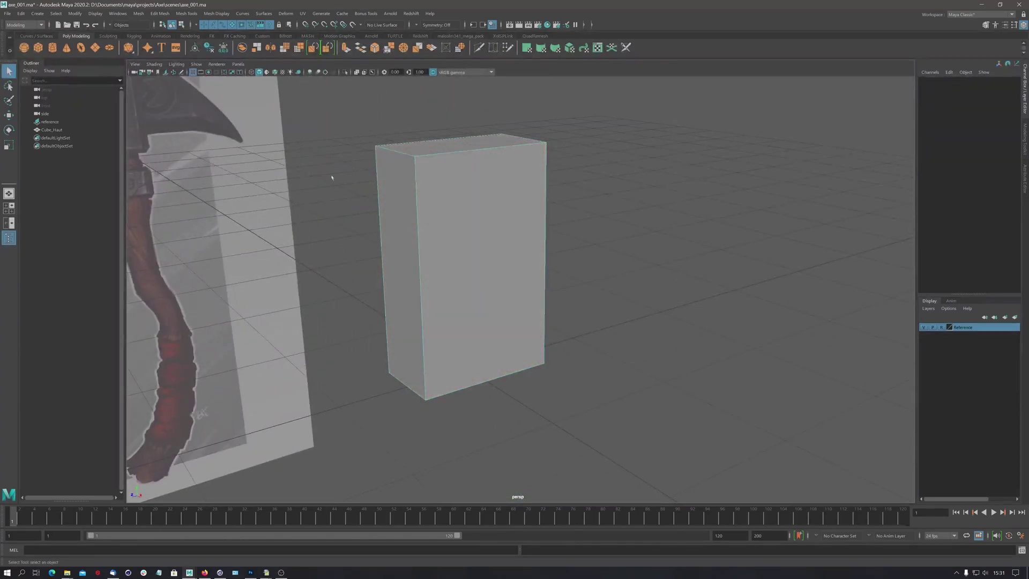
left_click_drag(311, 102, 619, 218)
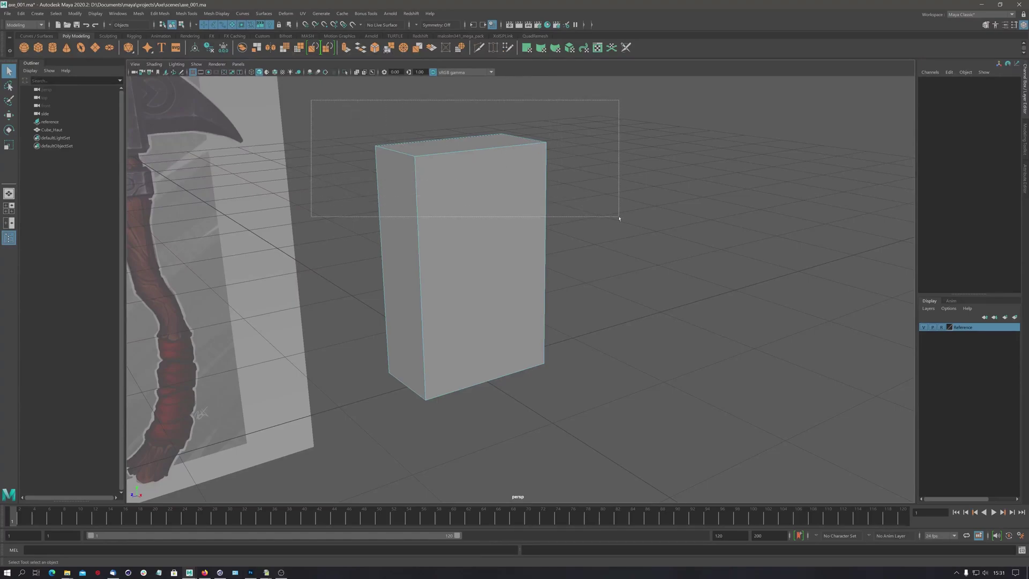
left_click_drag(619, 218, 606, 280)
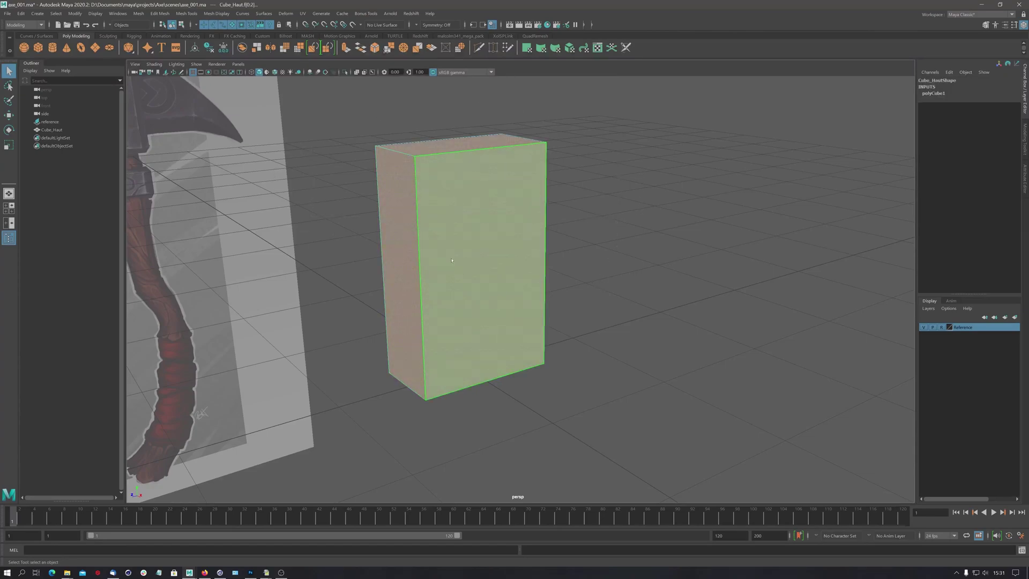
Marquee over the whole block in perspective to invert its face selection to the end faces, check them, and enlarge the side view
left_click_drag(451, 261, 409, 262, "alt")
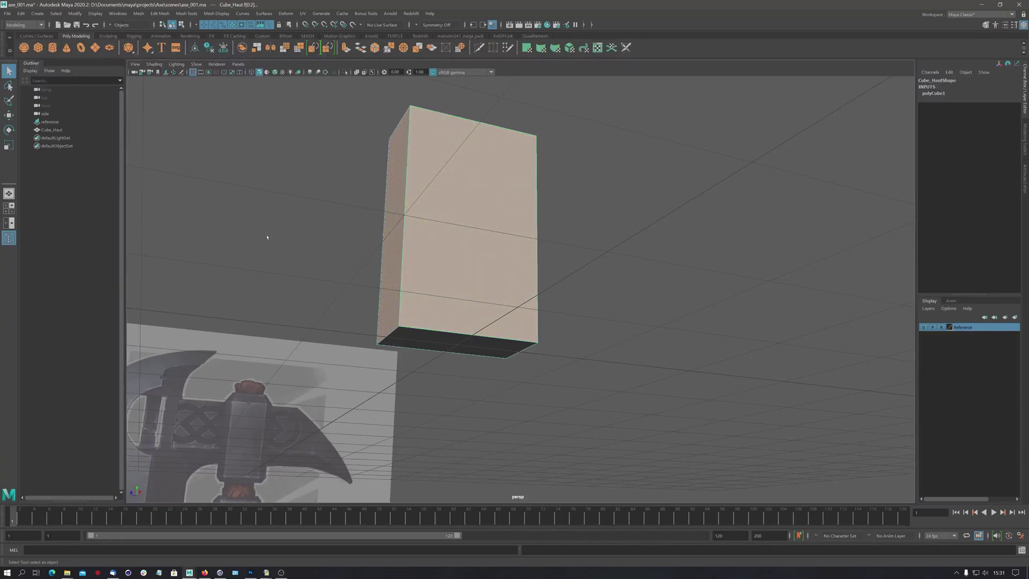
left_click_drag(268, 234, 637, 425)
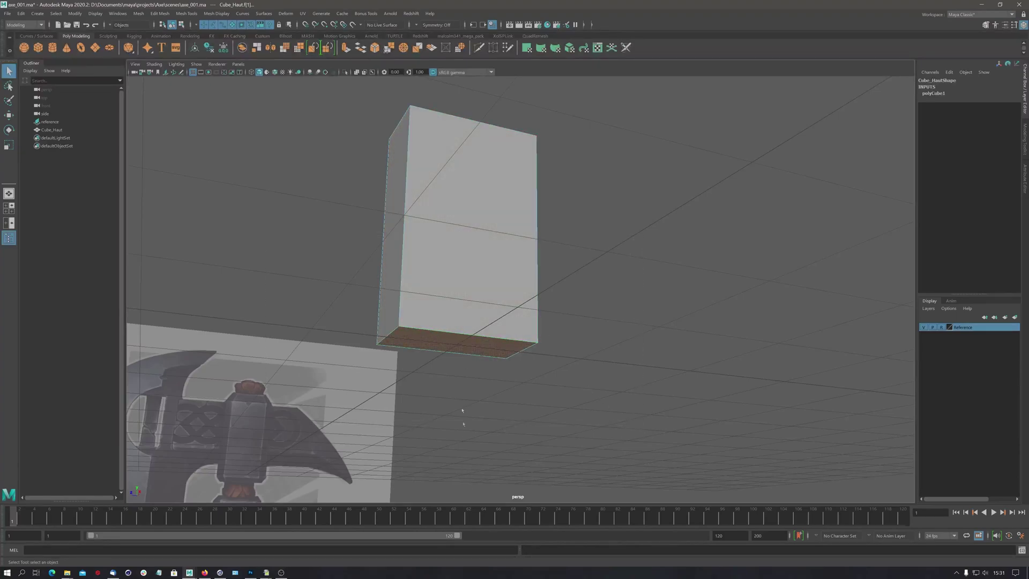
mouse_move(462, 349)
left_mouse_down("alt")
mouse_move(455, 404)
mouse_move(468, 368)
left_mouse_up("alt")
middle_click_drag(450, 286, 545, 317, "alt")
right_click_drag(544, 316, 325, 349, "alt")
left_click_drag(325, 348, 508, 326, "alt")
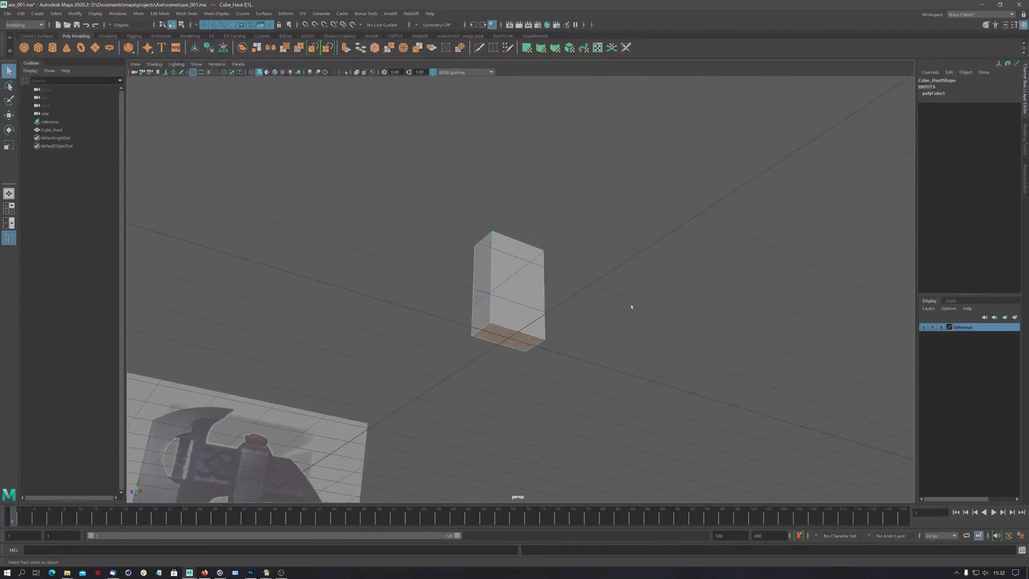
key("space")
key("space")
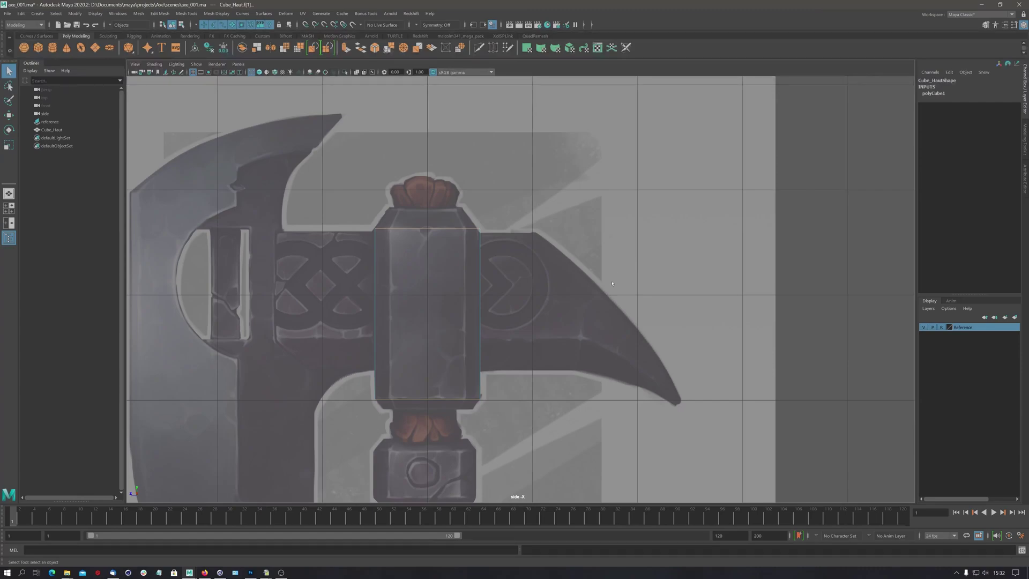
Extrude the block's top and bottom faces with a thickness of 0.206 and an offset of 0.145 to form tapered ends
right_click(443, 292, "shift")
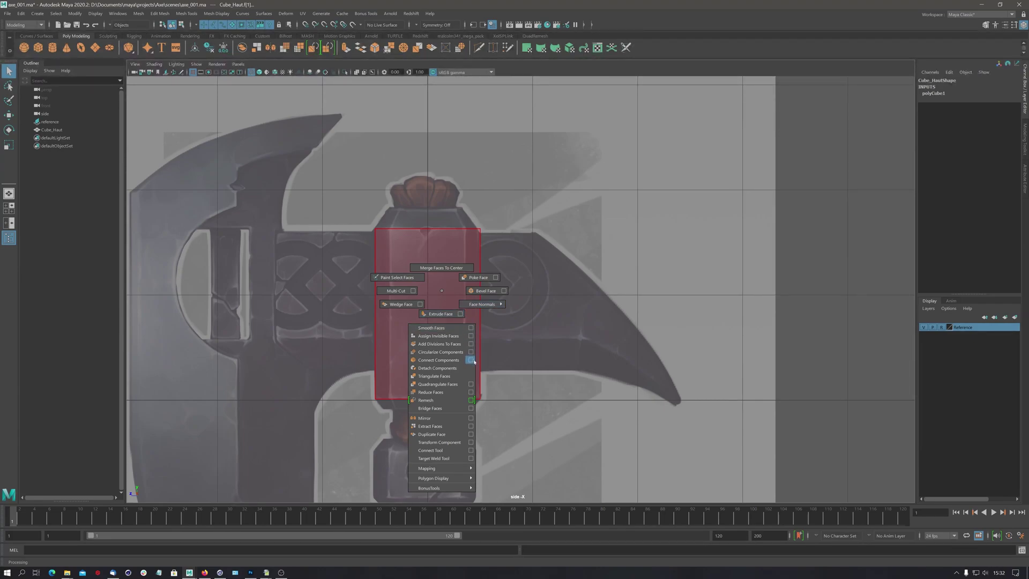
left_click(443, 315)
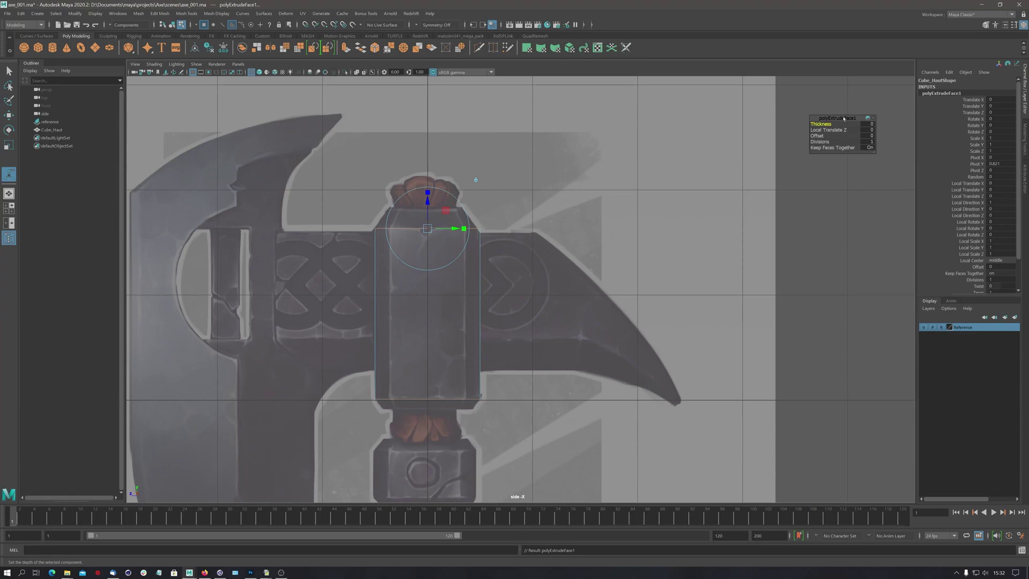
left_click_drag(844, 118, 540, 181)
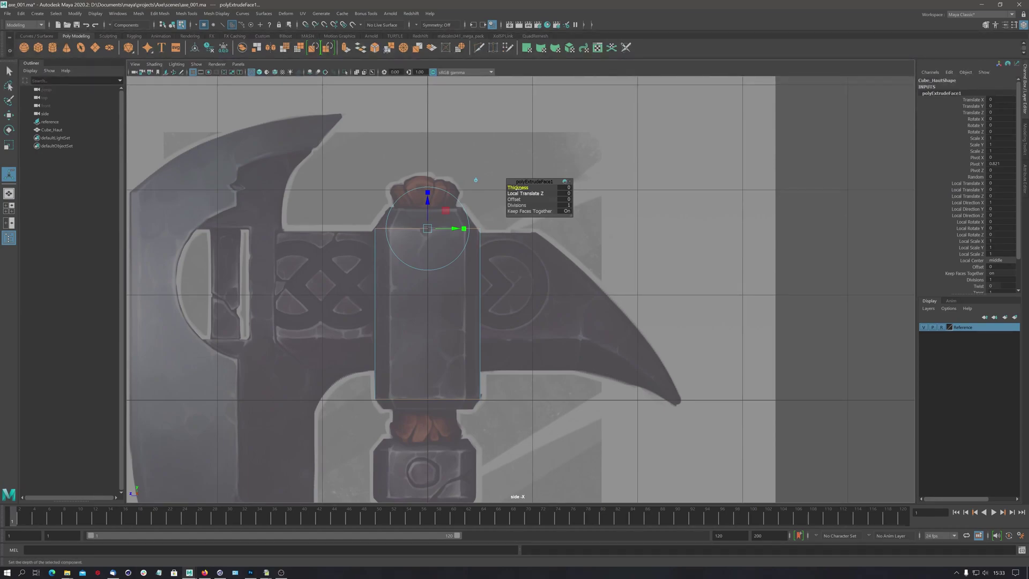
left_click_drag(518, 188, 529, 187)
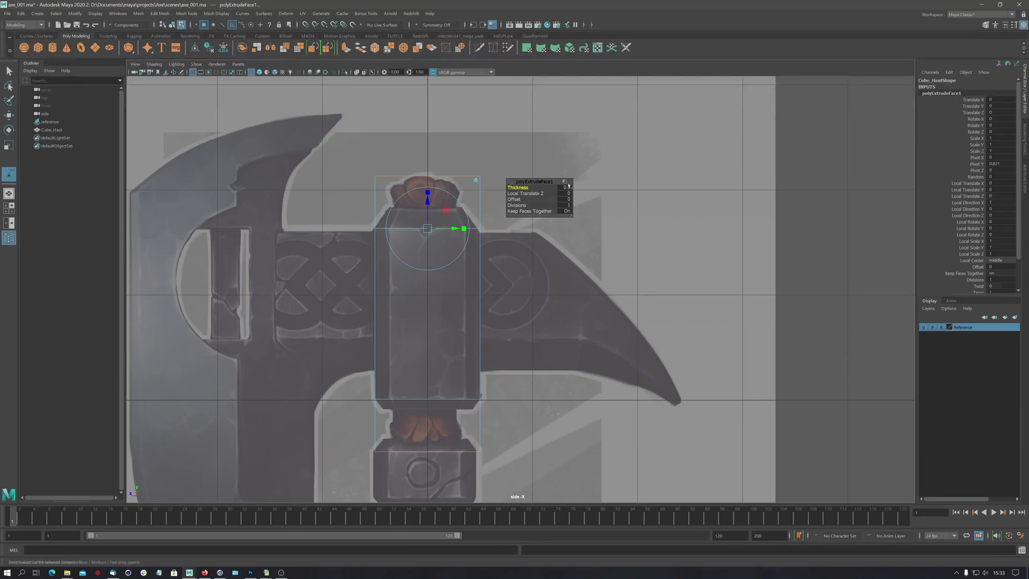
mouse_move(514, 188)
left_mouse_down()
mouse_move(535, 188)
mouse_move(508, 193)
left_mouse_up()
left_click_drag(518, 187, 547, 190)
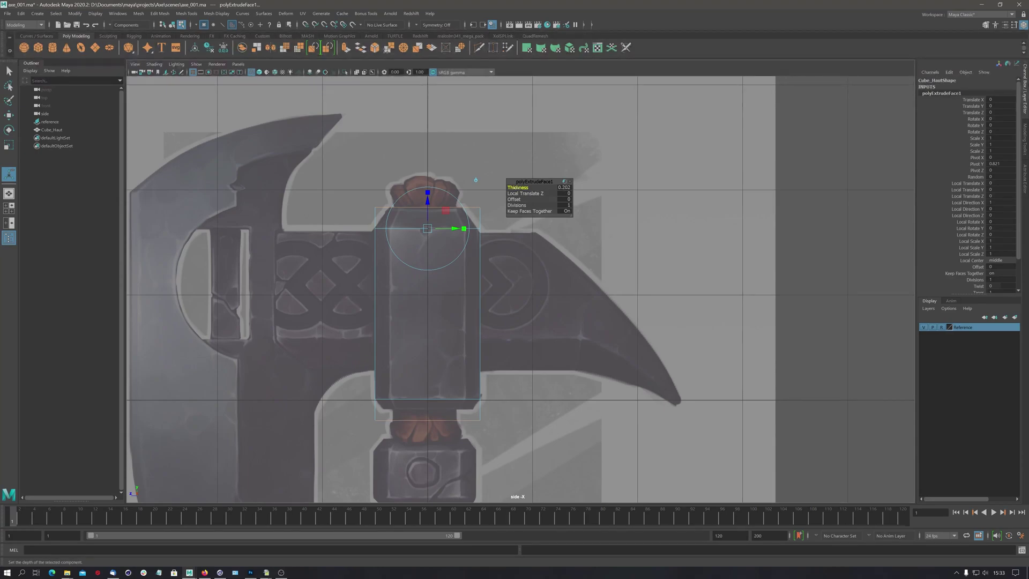
mouse_move(520, 187)
left_mouse_down()
mouse_move(532, 187)
mouse_move(517, 193)
left_mouse_up()
left_click_drag(517, 199, 554, 199)
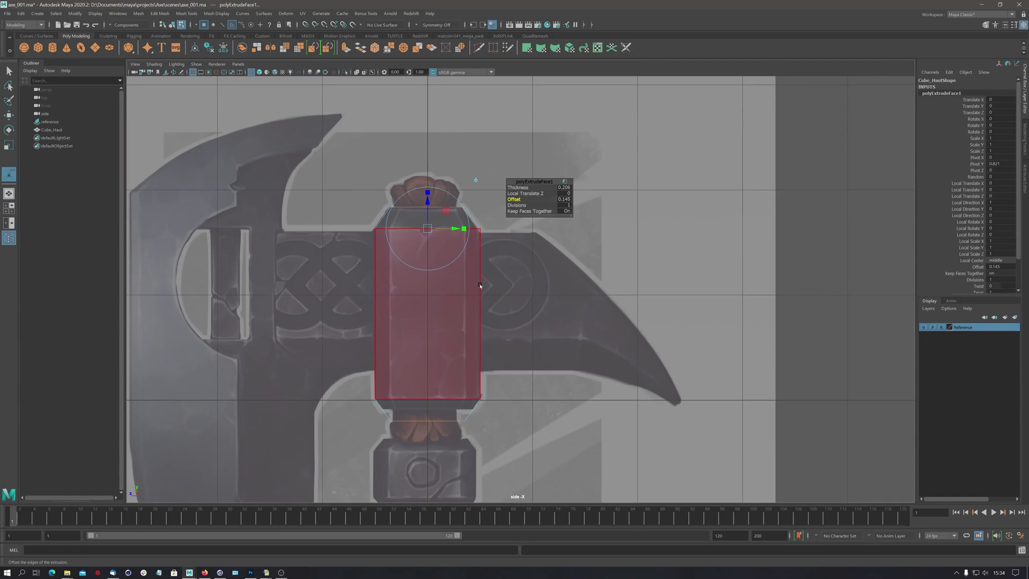
Select the vertices along the block's lower end and move them up to match the short bevel in the reference
key("w")
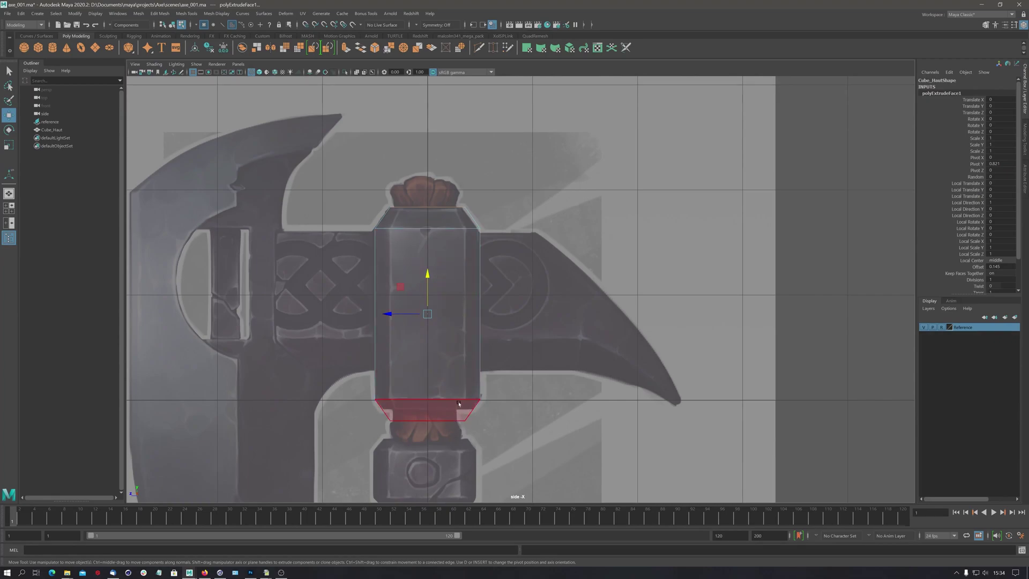
key("q")
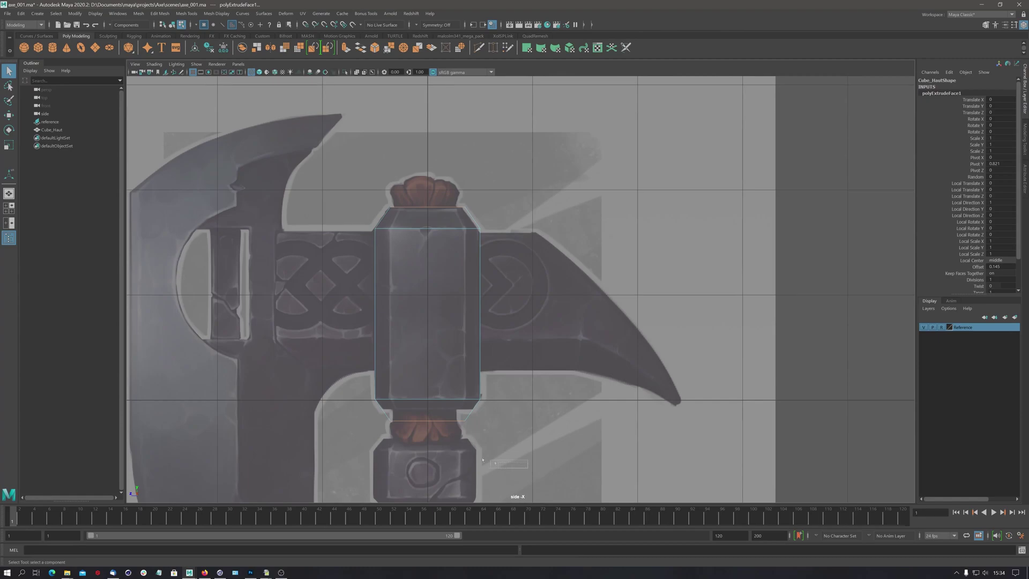
left_click_drag(483, 460, 304, 419)
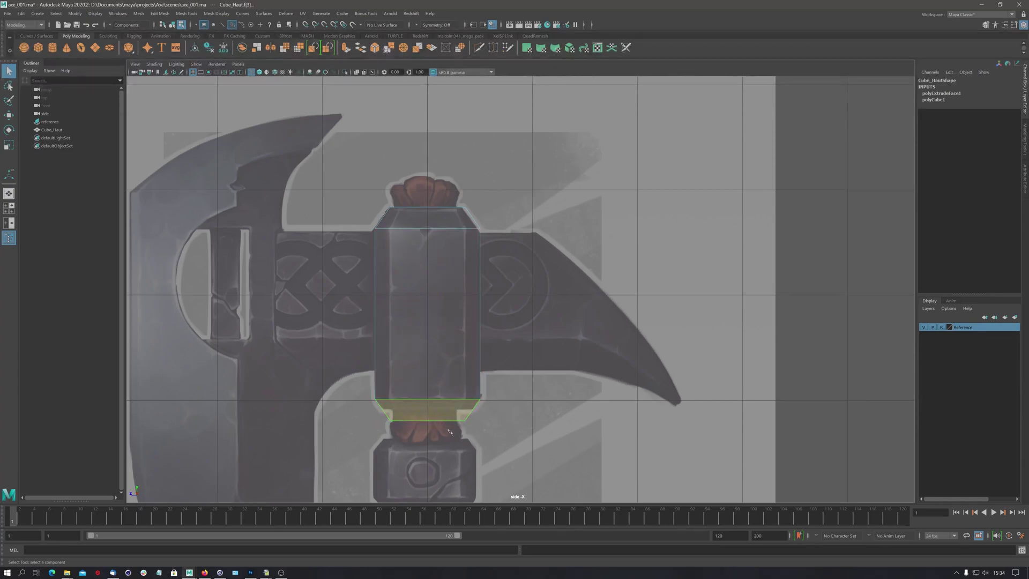
right_click(448, 337)
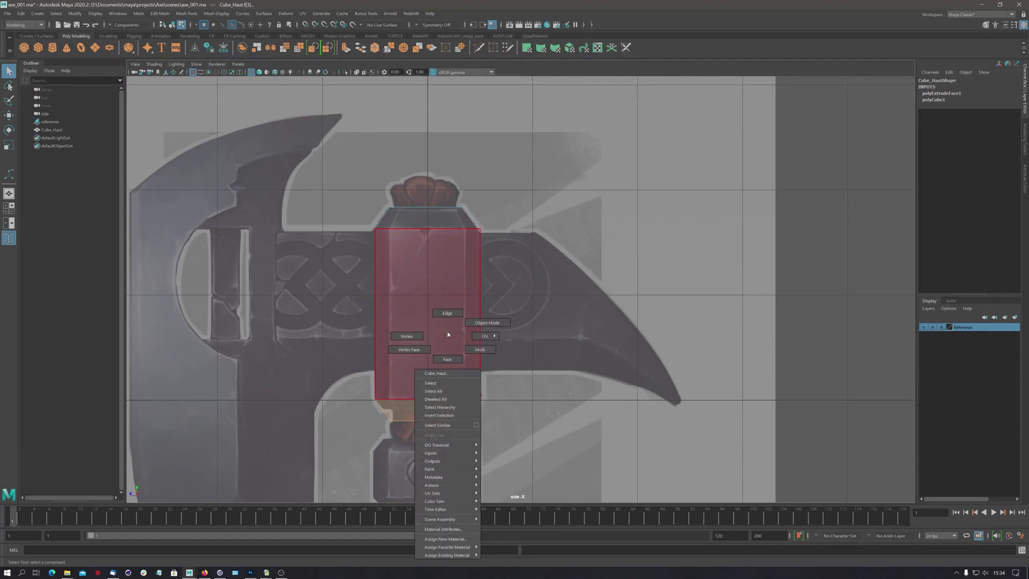
left_click(406, 336)
left_click_drag(501, 419, 351, 468)
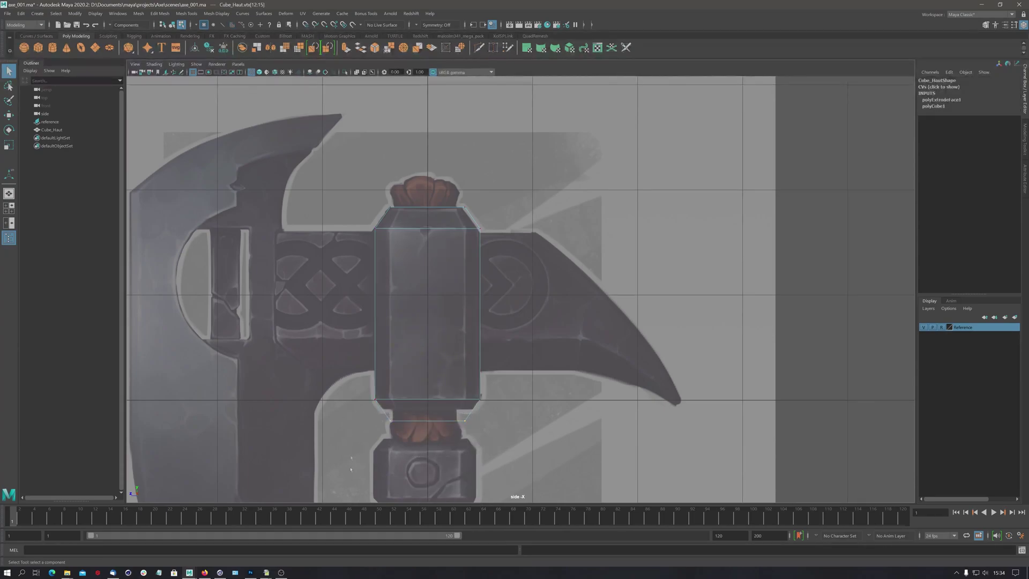
key("w")
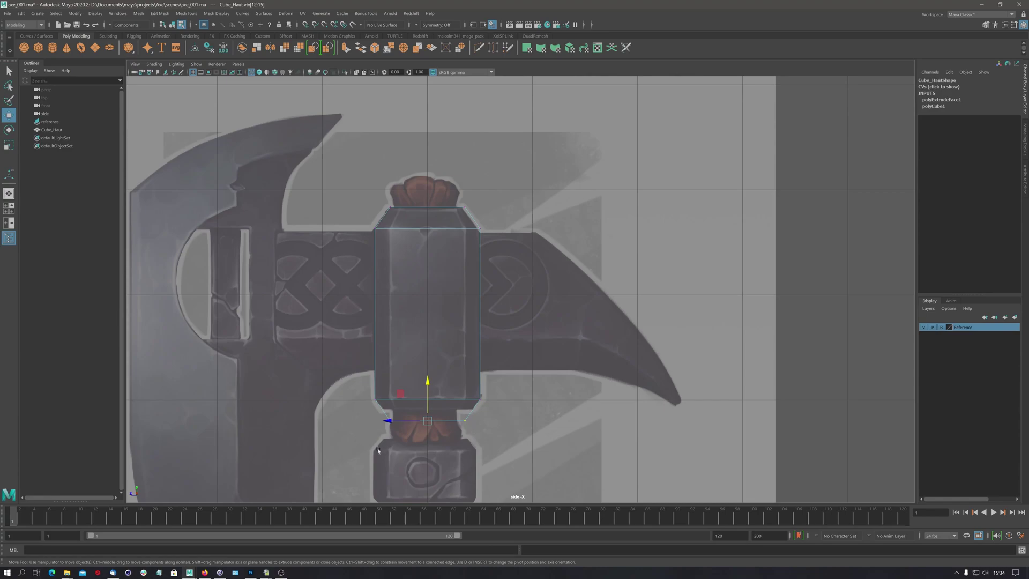
left_click_drag(427, 381, 430, 369)
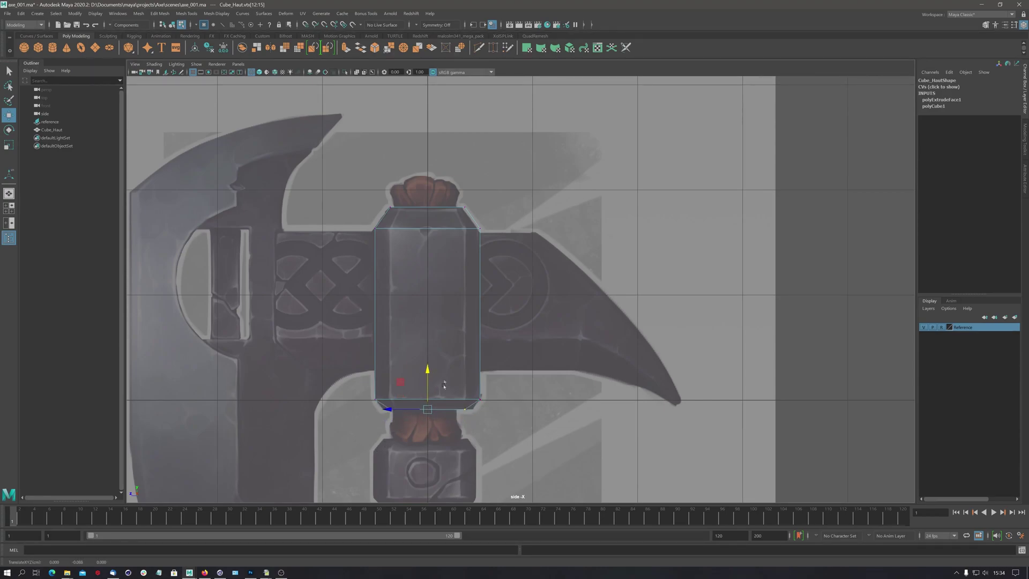
Marquee the upper end's vertices, reselect the bottom ones, and scale those outward along the block's Z axis in the perspective view
left_click_drag(370, 189, 525, 225)
left_click_drag(428, 167, 428, 167)
left_click_drag(498, 438, 368, 407)
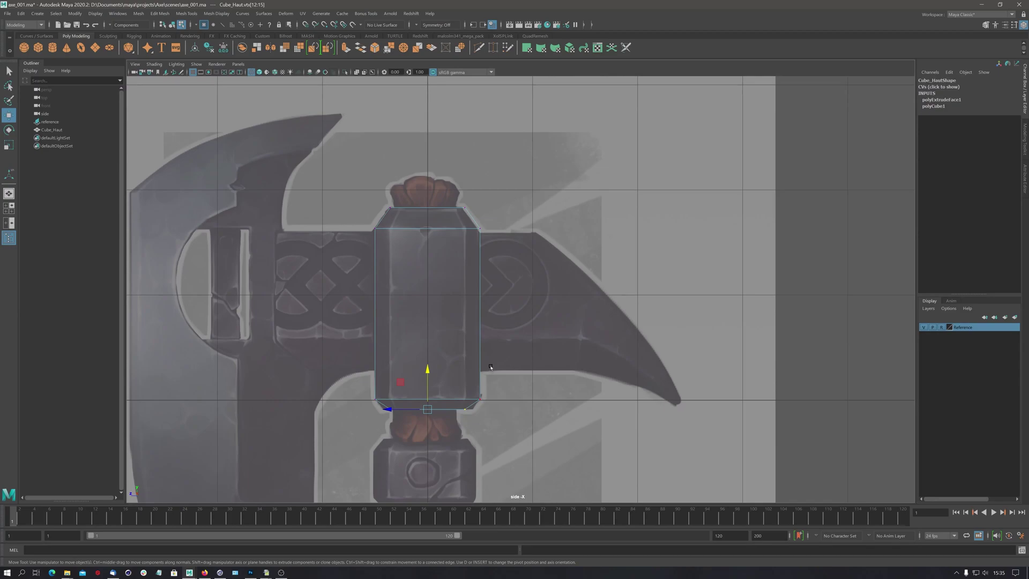
key("space")
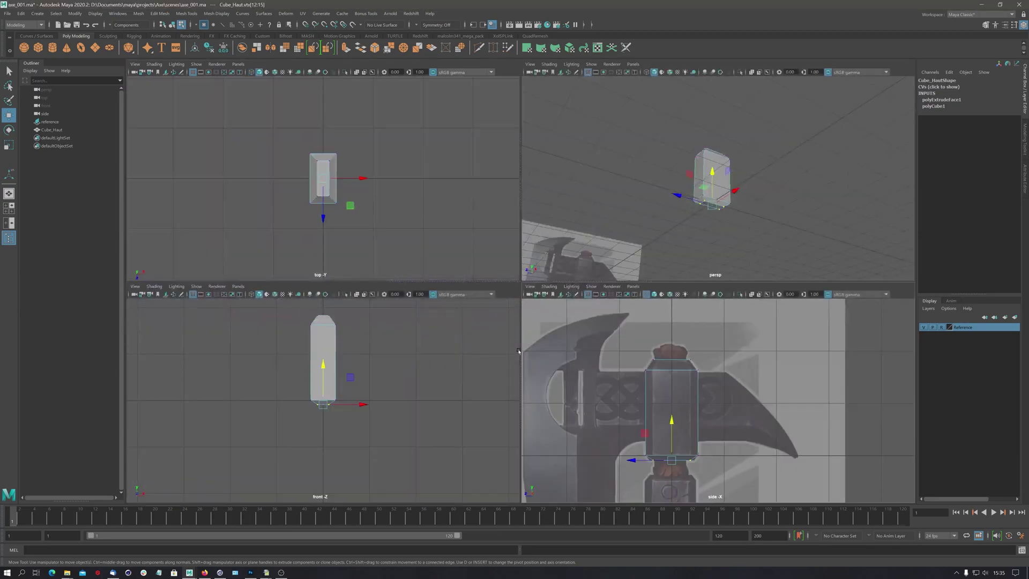
left_click_drag(703, 231, 673, 216, "alt")
key("y")
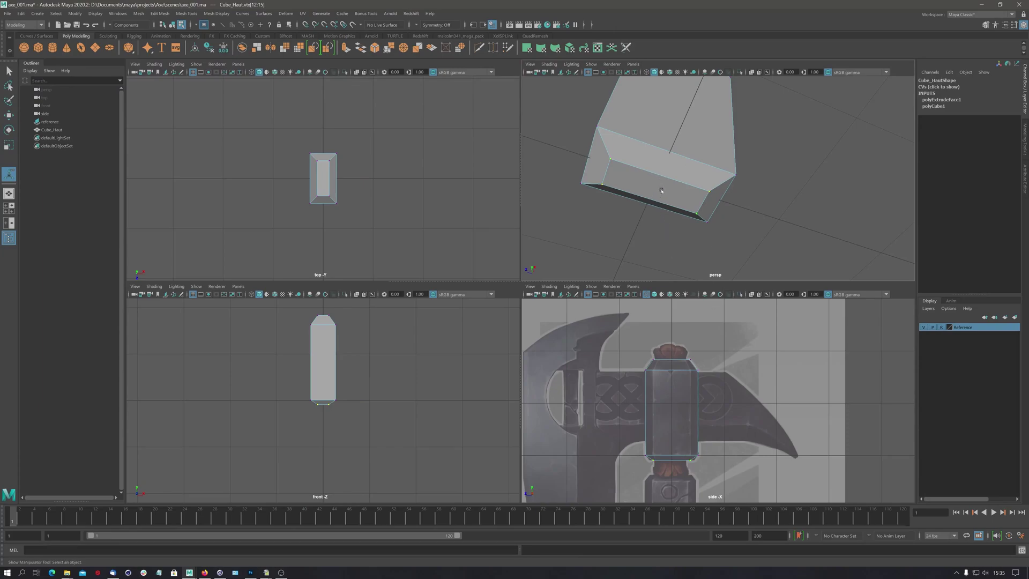
key("r")
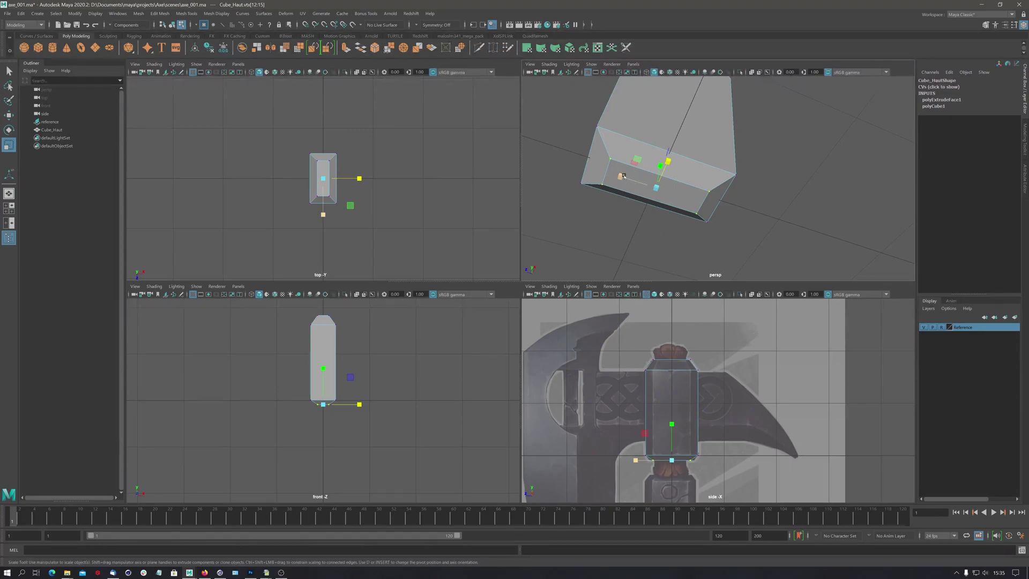
left_click_drag(620, 176, 618, 176)
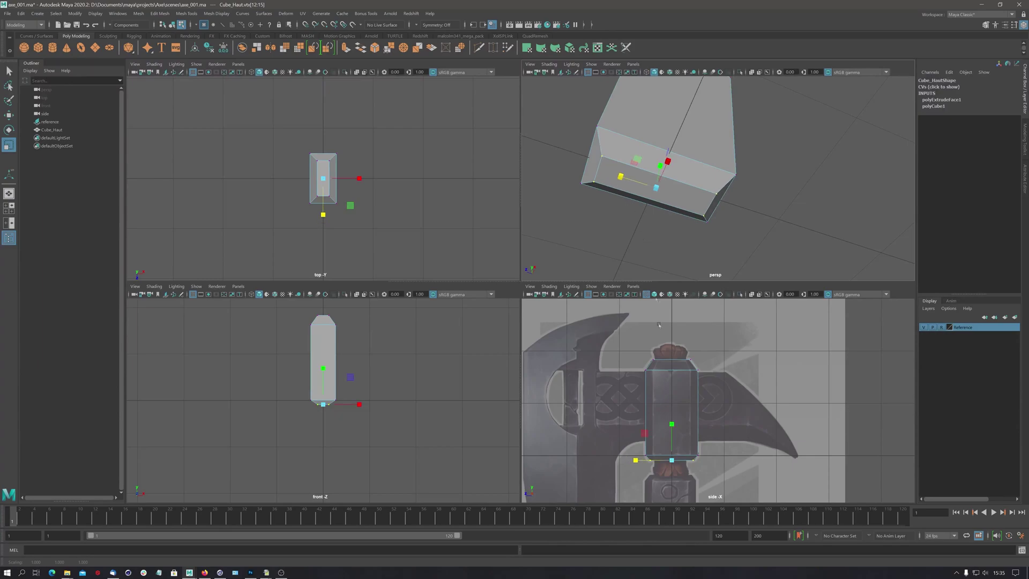
Fine-tune the Z scale of the bottom vertices in the enlarged side view to match the reference's lower bevel
key("space")
right_click_drag(557, 390, 662, 379, "alt")
middle_click_drag(504, 429, 536, 231, "alt")
right_click_drag(536, 232, 669, 231, "alt")
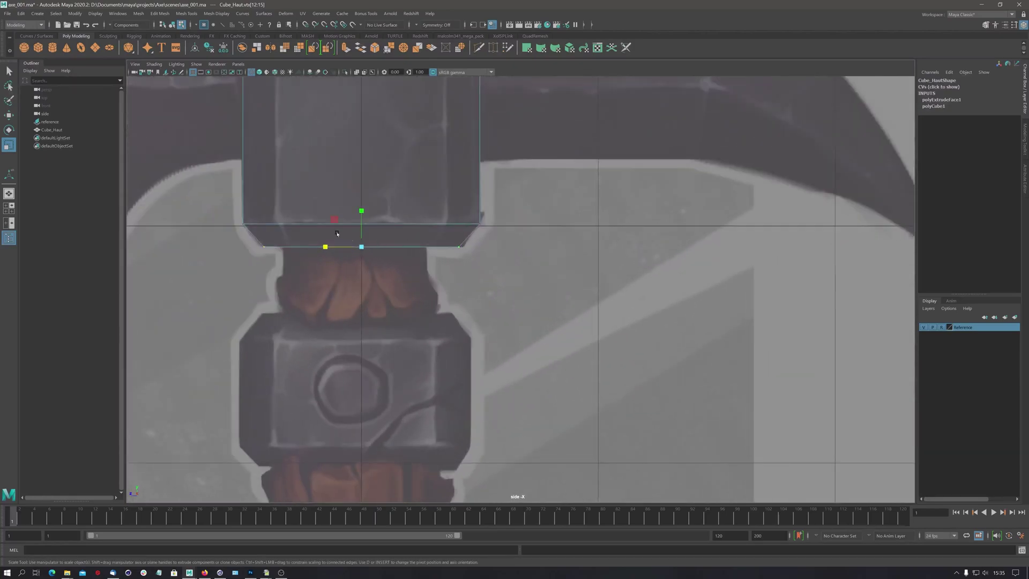
left_click_drag(327, 245, 325, 244)
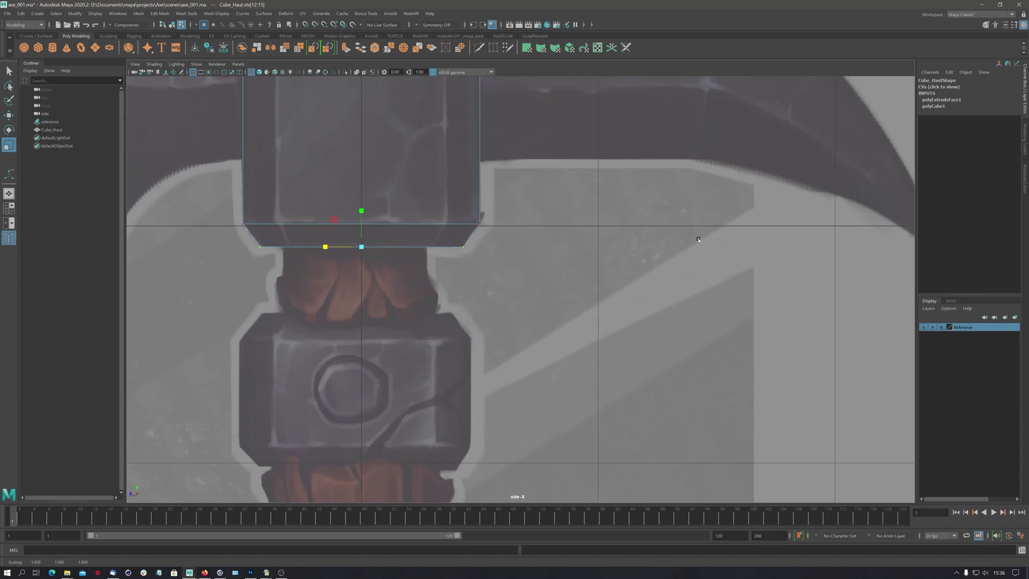
Scale the bottom vertices outward along the X axis in the perspective view, widening the lower end across the block's thickness
key("space")
left_click_drag(671, 171, 685, 193, "alt")
middle_click_drag(684, 193, 683, 160, "alt")
left_click_drag(684, 160, 712, 221, "alt")
left_click(698, 219)
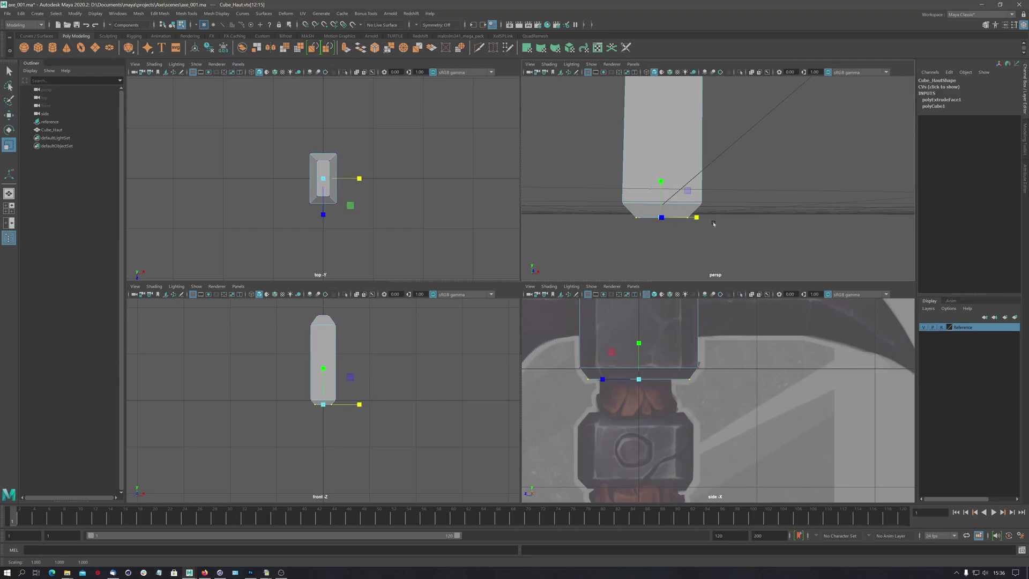
Examine both tapered ends of the block from several angles and compare its outline with the axe reference in the side view
left_click_drag(691, 185, 673, 289, "alt")
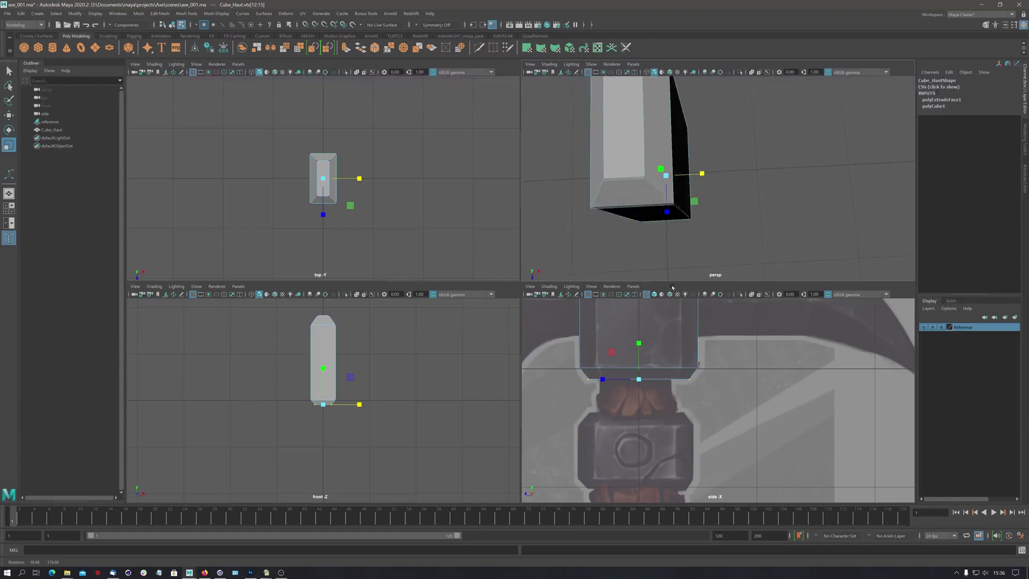
middle_click_drag(684, 202, 677, 249, "alt")
left_click_drag(677, 248, 665, 265, "alt")
key("space")
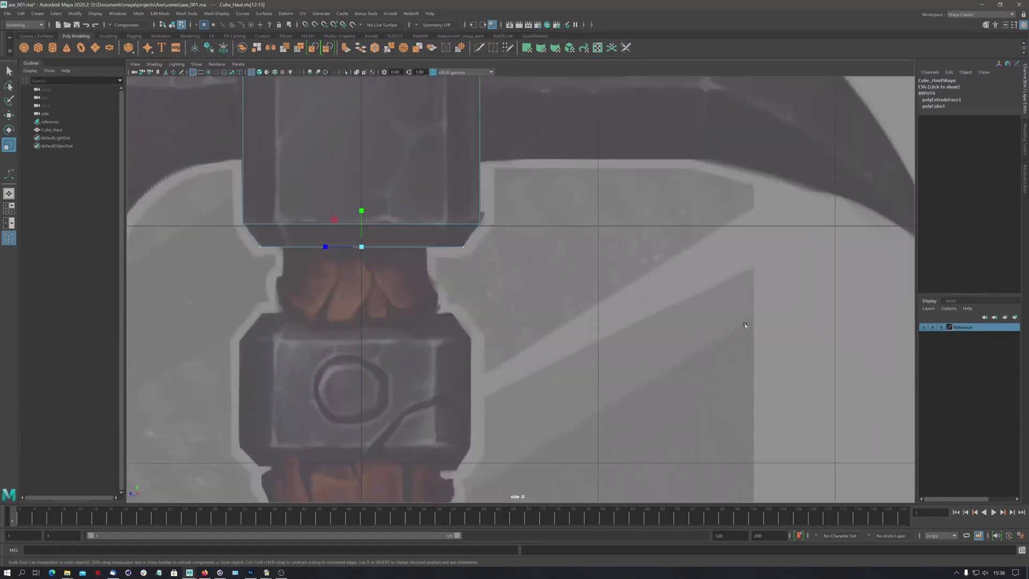
right_click_drag(474, 215, 257, 225, "alt")
middle_click_drag(257, 225, 217, 220, "alt")
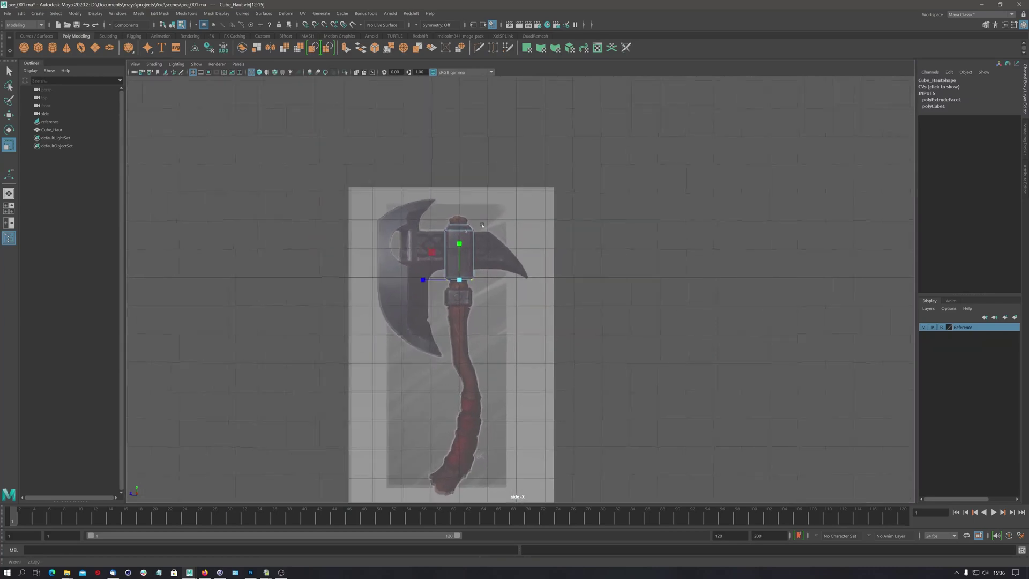
right_click_drag(675, 215, 822, 209, "alt")
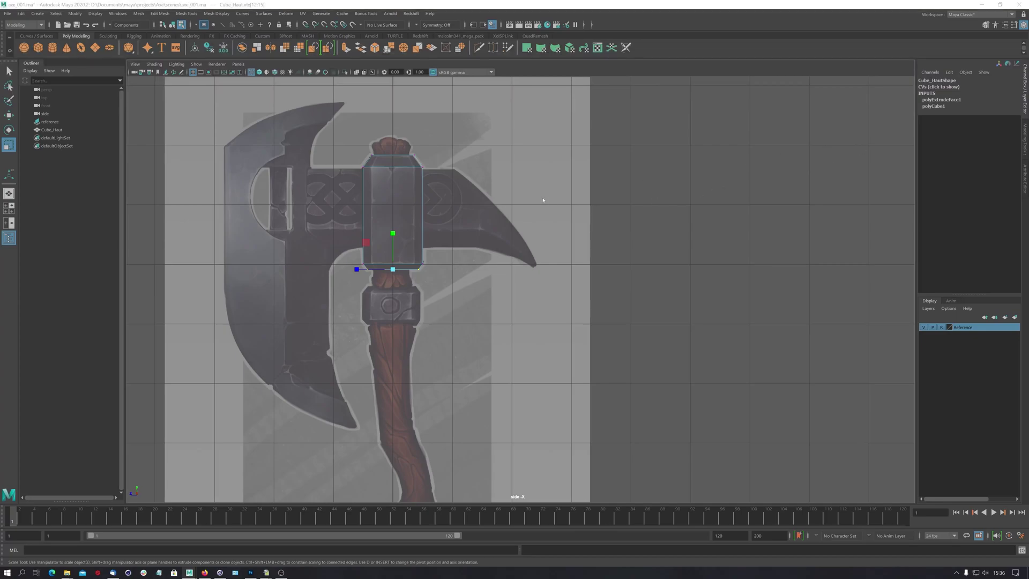
key("space")
left_click_drag(782, 163, 670, 193, "alt")
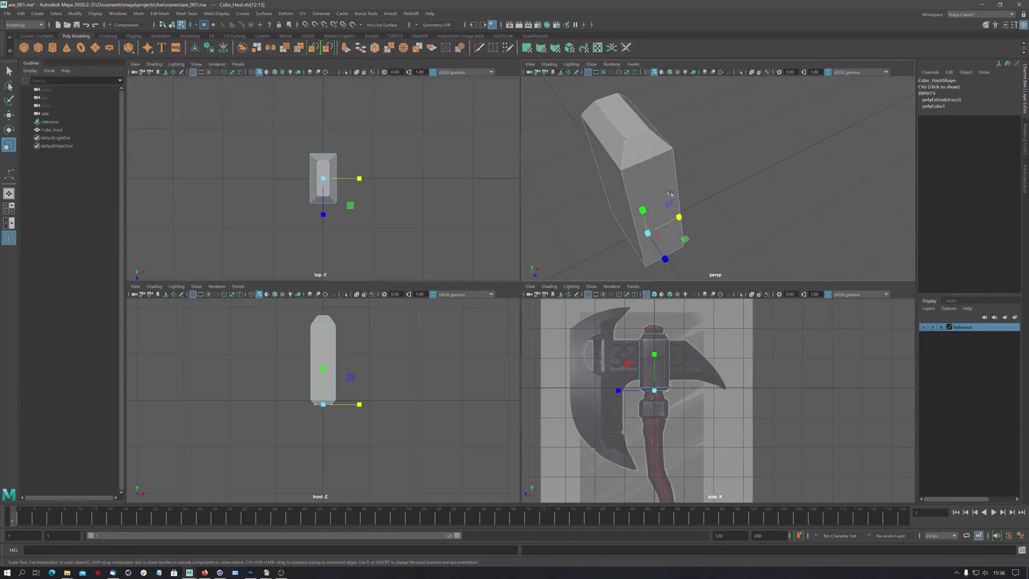
Enlarge the perspective view and switch the block to edge selection mode
key("space")
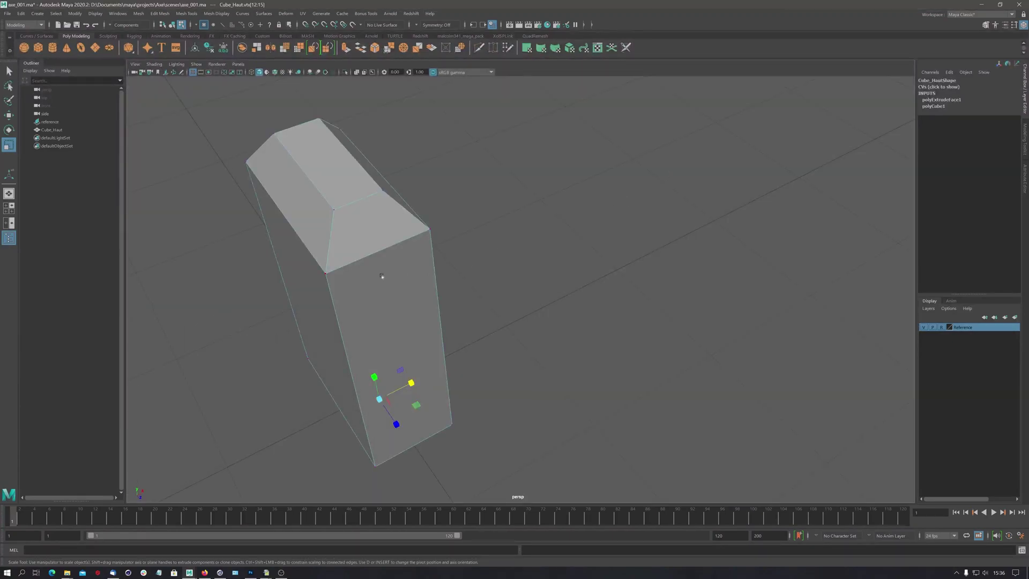
left_click_drag(382, 277, 462, 268, "alt")
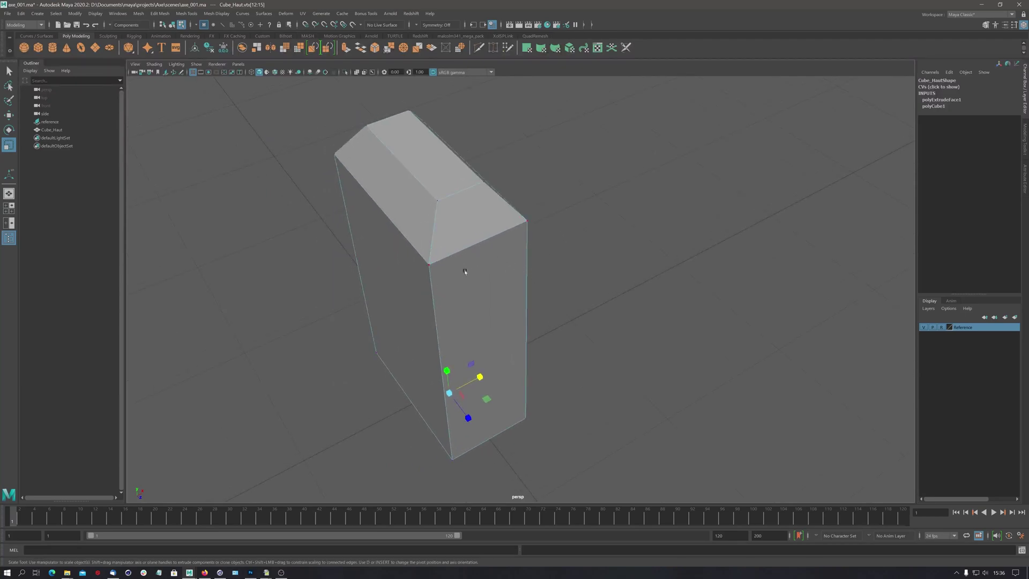
right_click(464, 271)
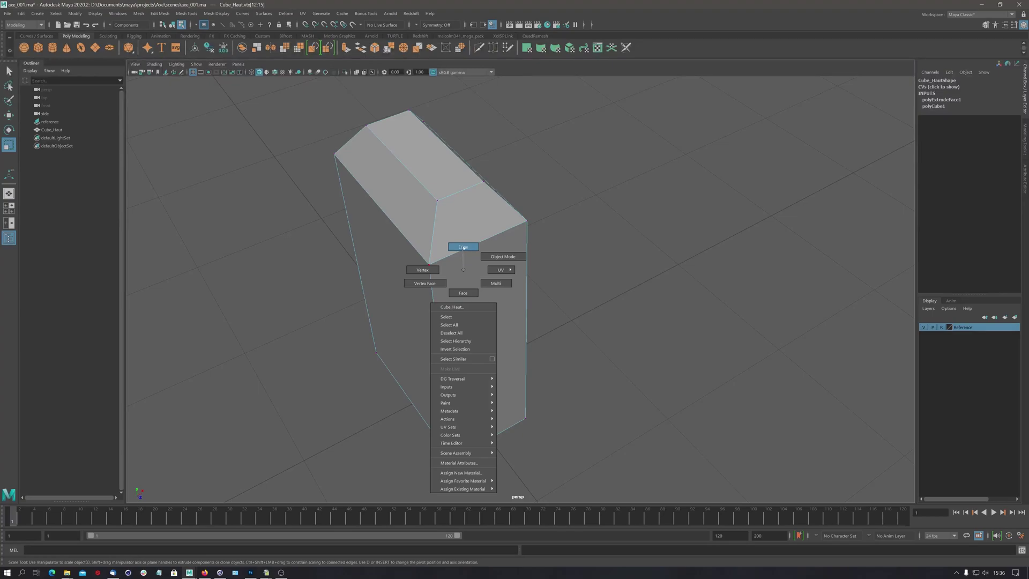
left_click(464, 247)
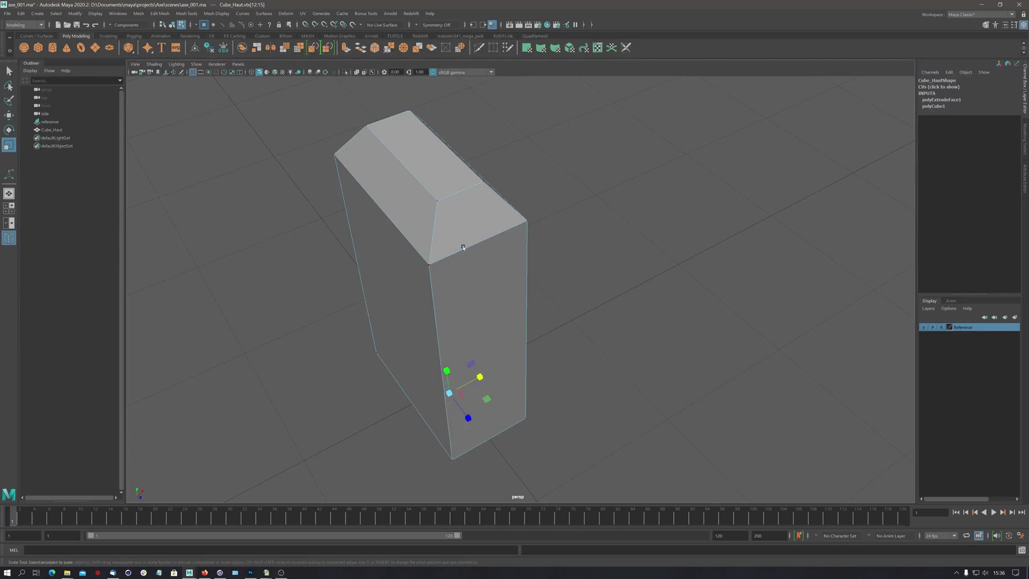
Select the full chain of edges along one vertical corner of the block and bevel it
left_click(434, 235)
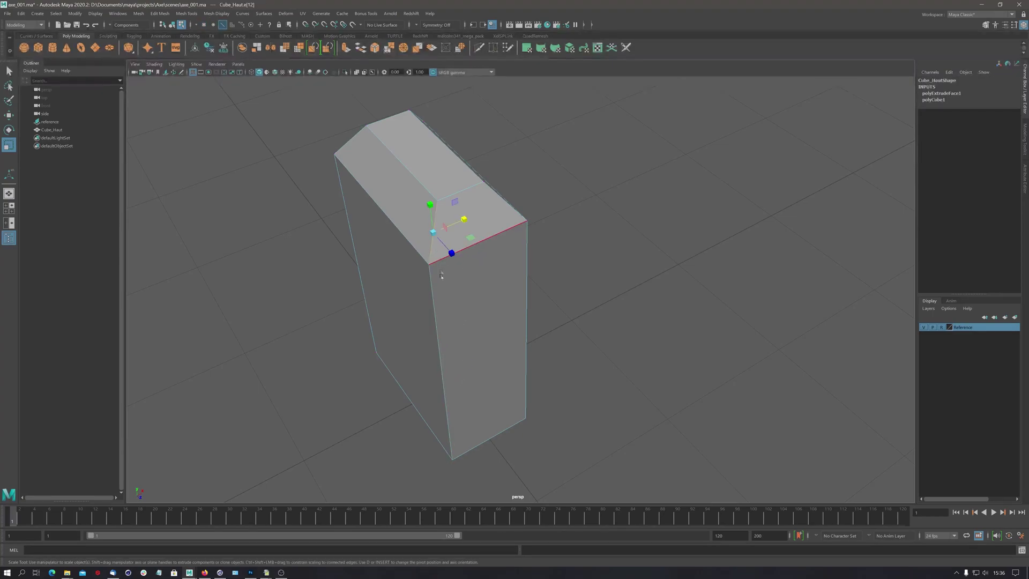
left_click(436, 304)
left_click_drag(528, 390, 524, 352, "alt")
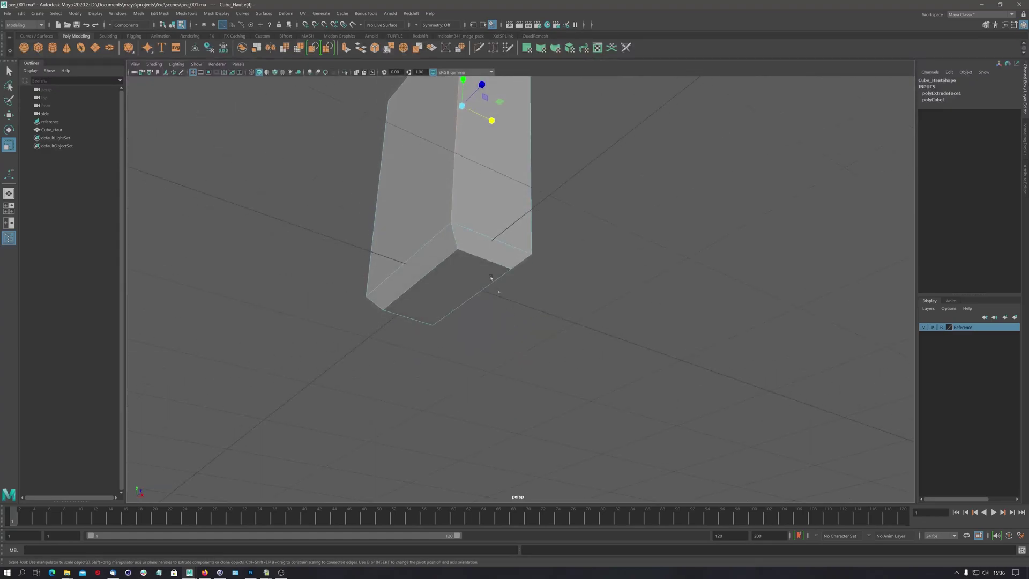
left_click_drag(460, 245, 468, 293, "alt")
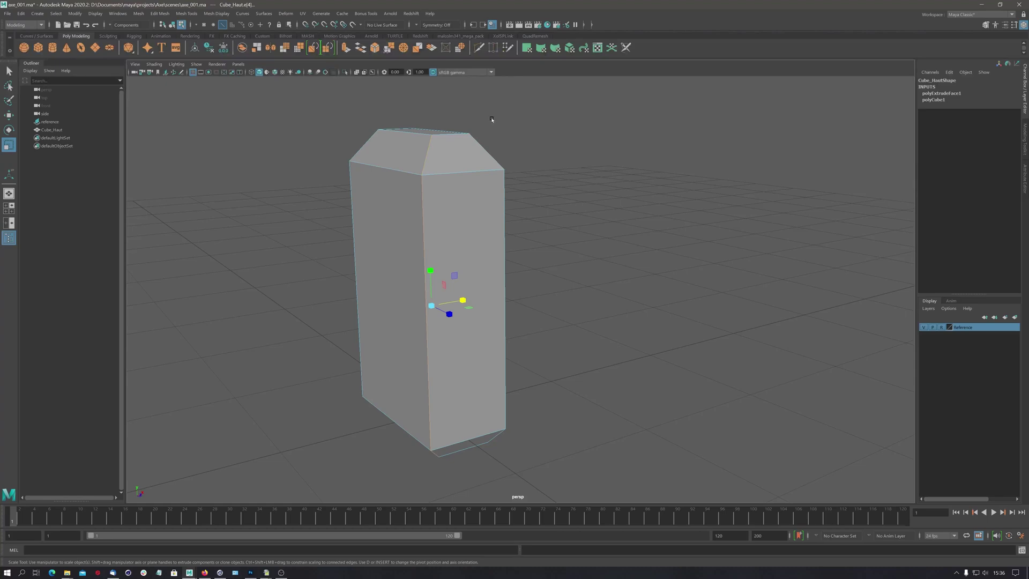
right_click(470, 212, "shift")
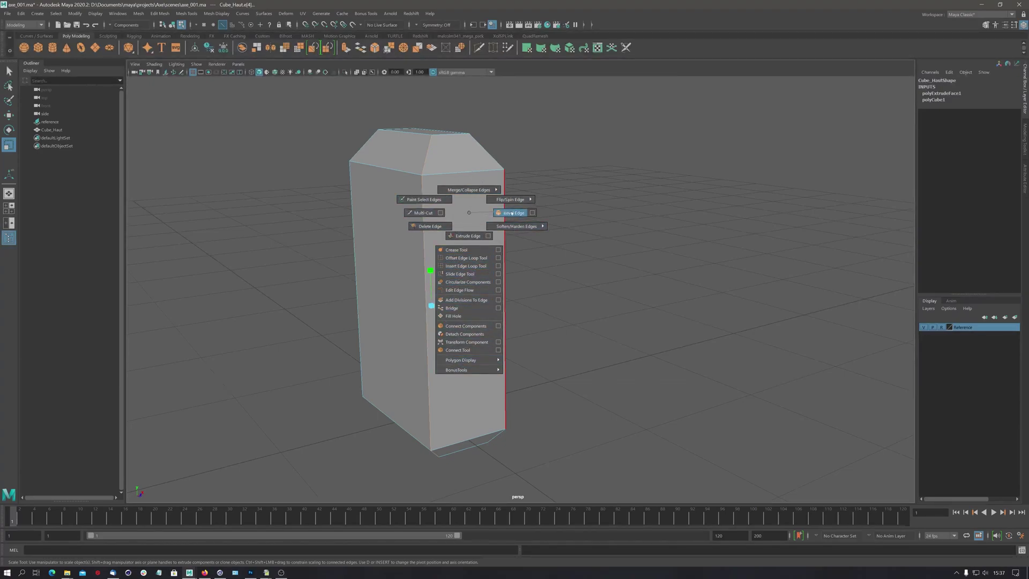
right_click_drag(514, 213, 514, 214, "shift")
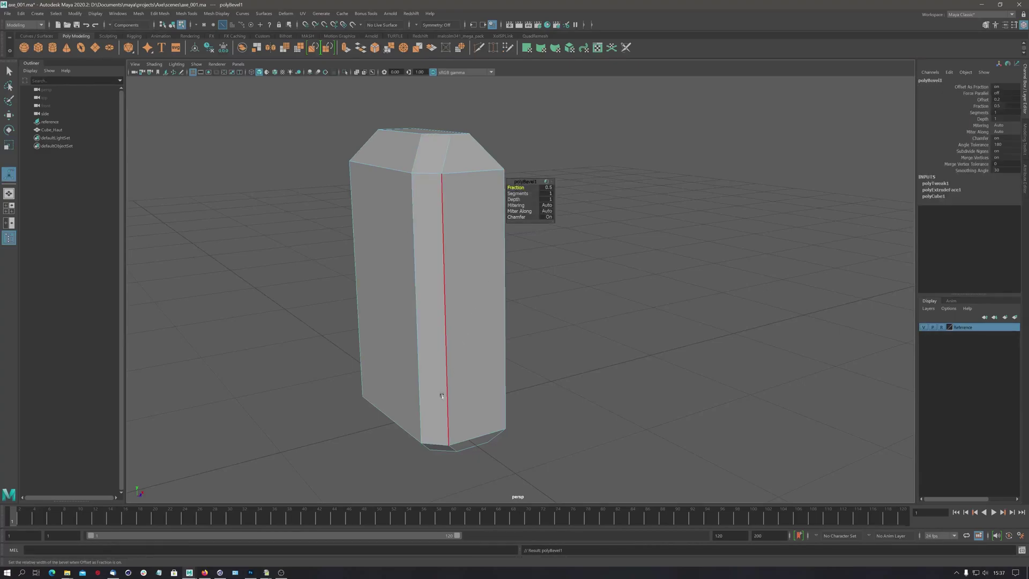
Reduce the corner bevel's Fraction to 0.274 and return to the selection tool
left_click_drag(459, 227, 447, 200, "alt")
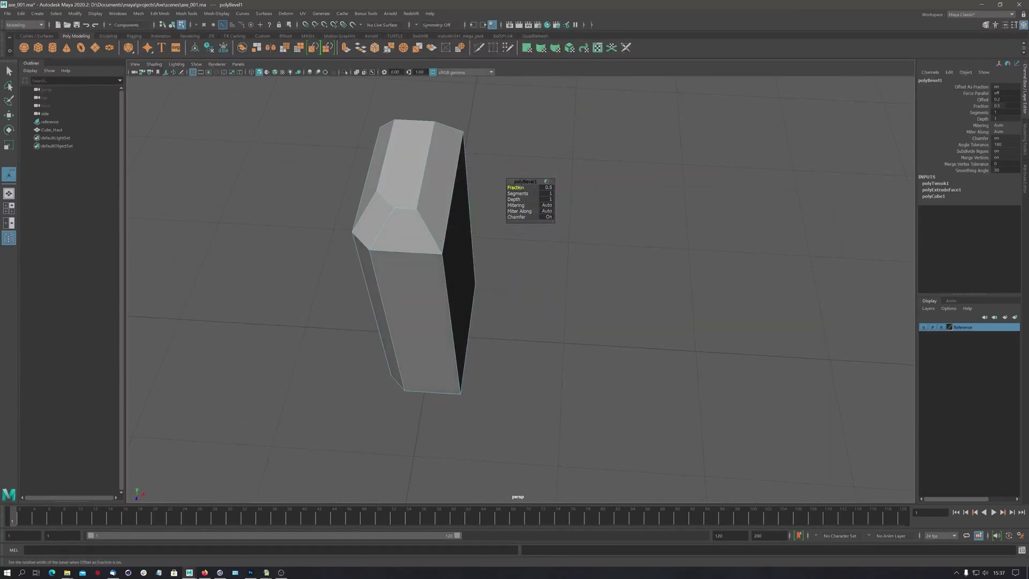
left_click_drag(521, 187, 519, 187)
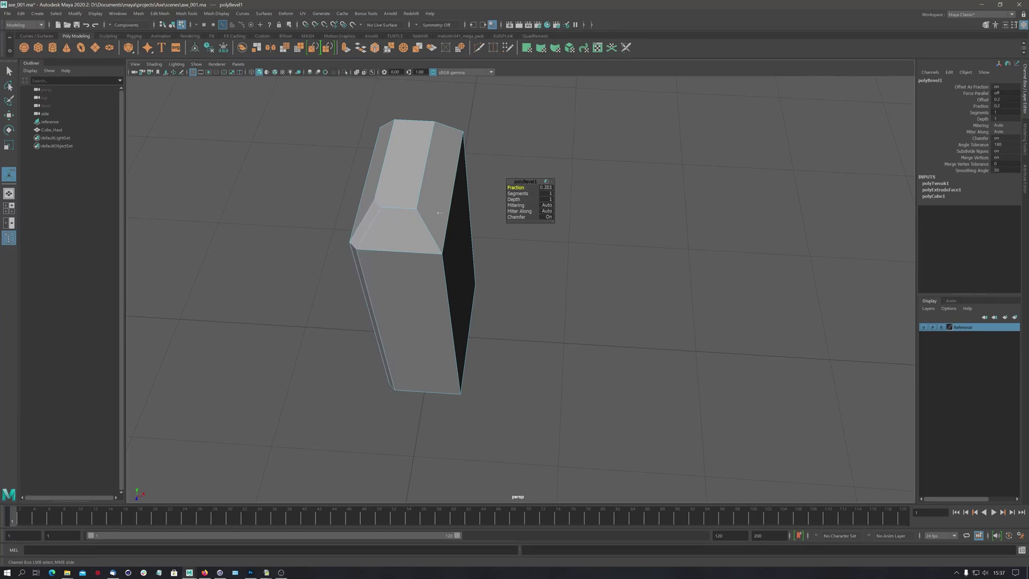
left_click_drag(458, 210, 465, 217)
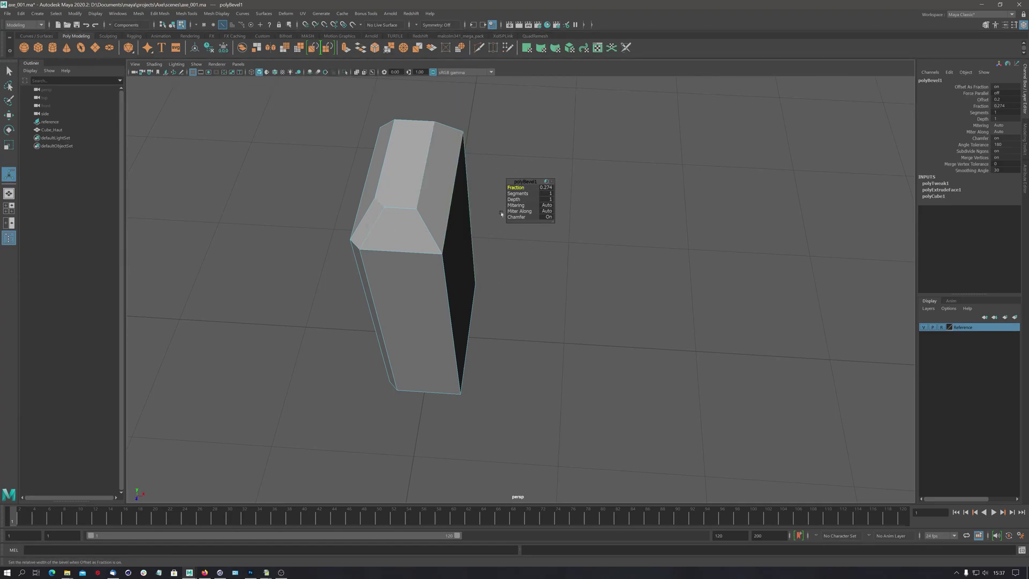
key("q")
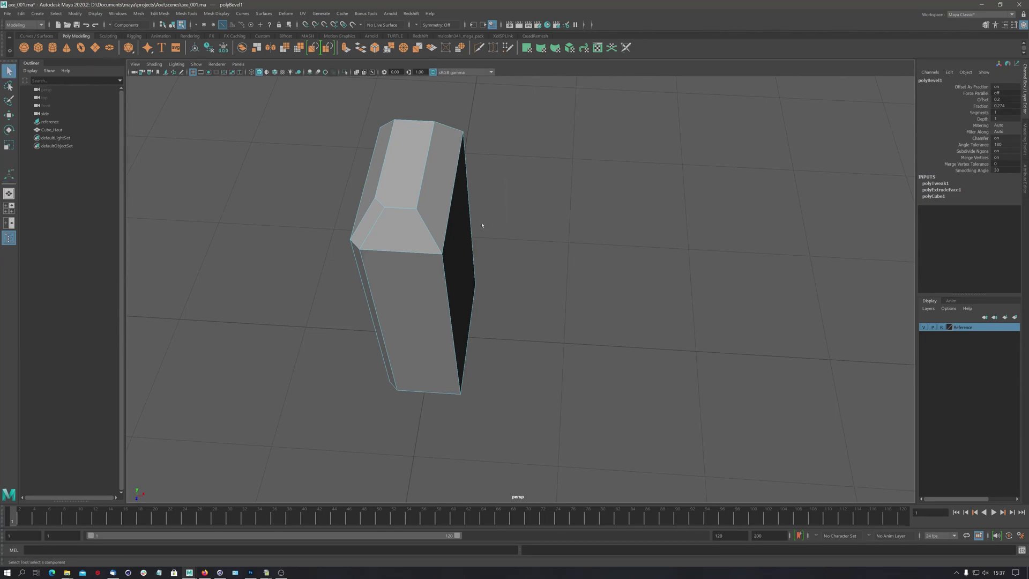
Bevel the edge chain of the neighbouring vertical corner with a Fraction of 0.5
left_click(431, 235)
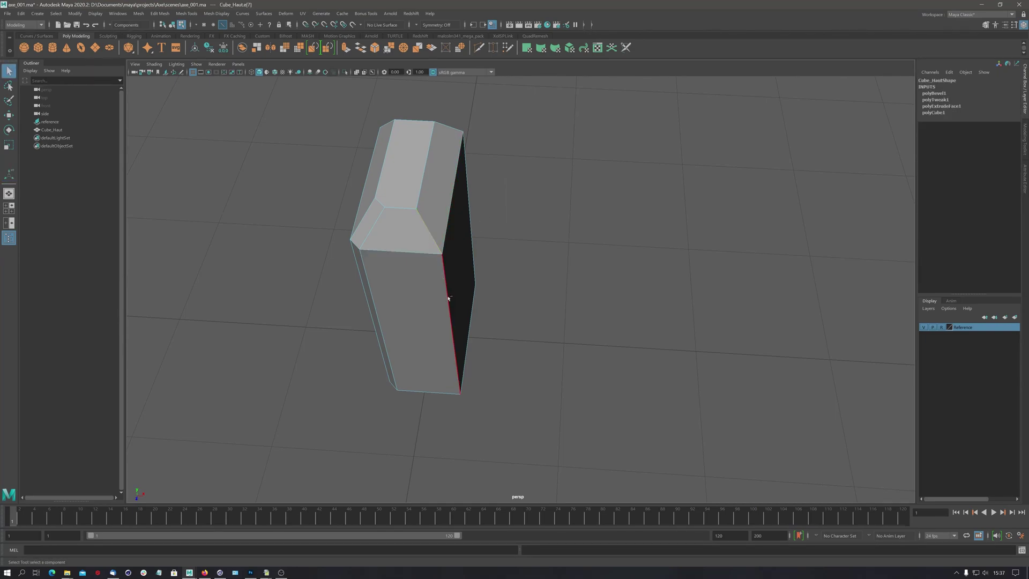
left_click(448, 298, "shift")
left_click_drag(456, 318, 455, 271, "alt")
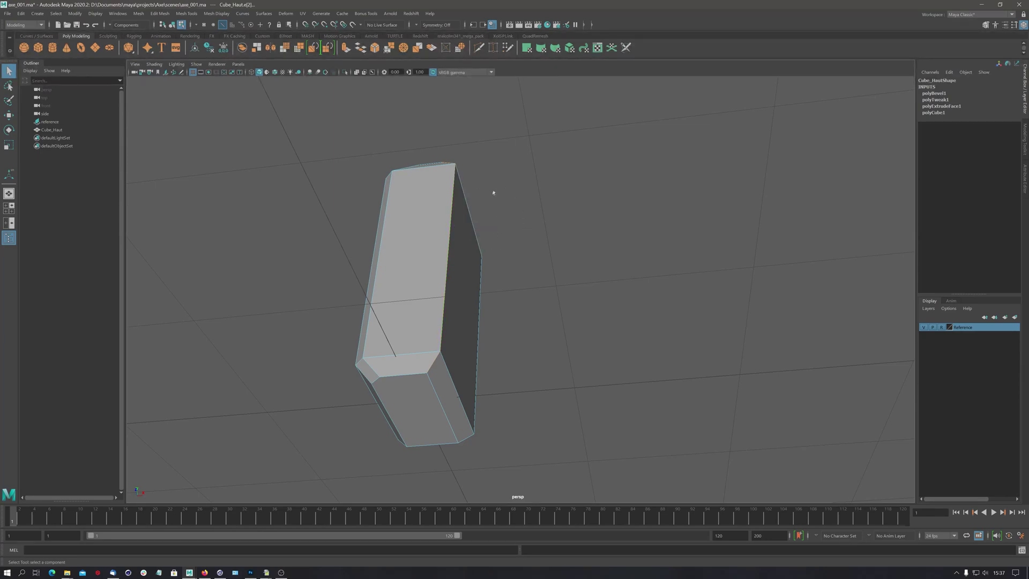
key("ctrl+b")
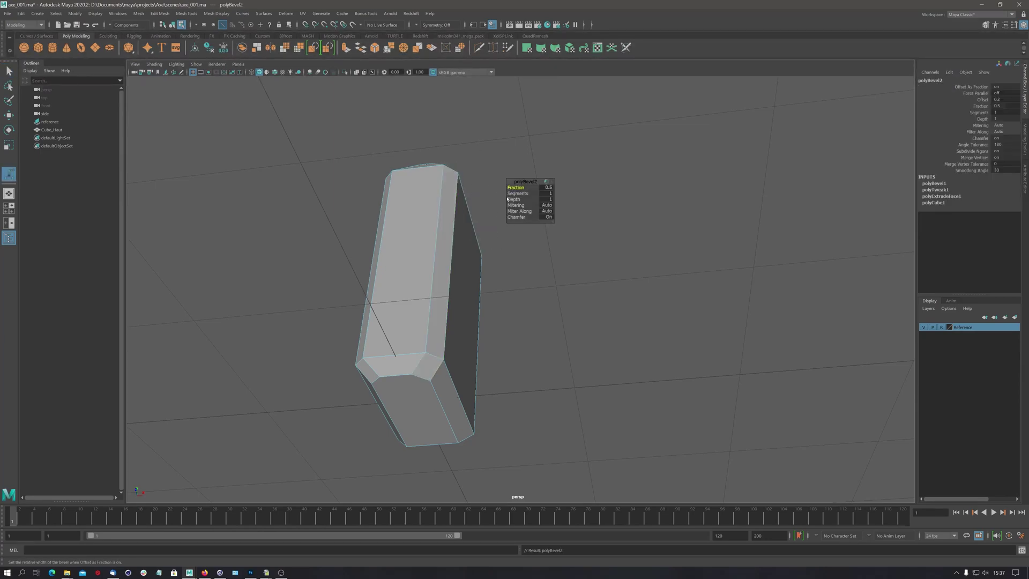
left_click_drag(454, 229, 479, 231, "alt")
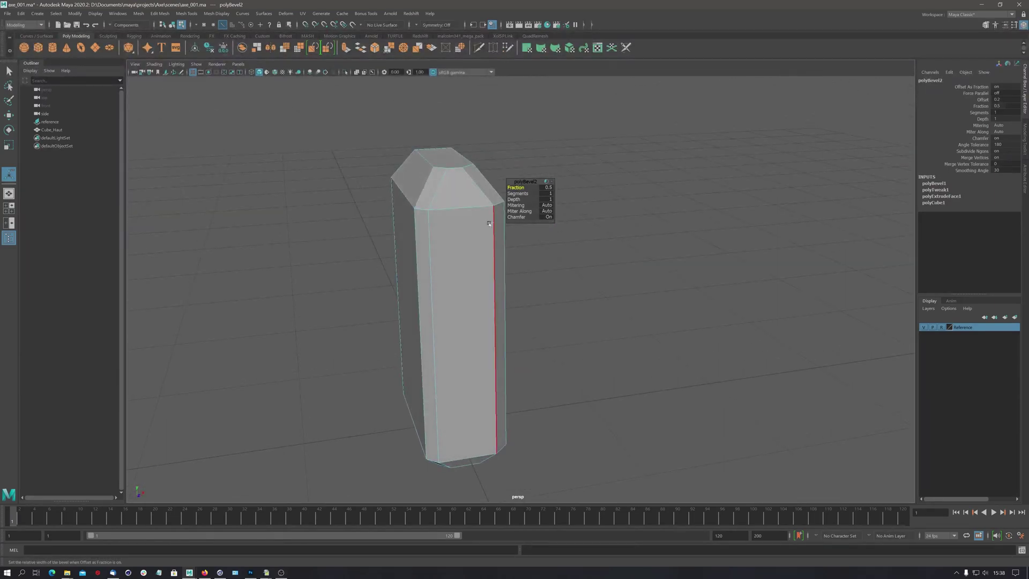
Undo both single-corner bevels on the block
key("ctrl+z")
key("ctrl+z")
key("ctrl+z")
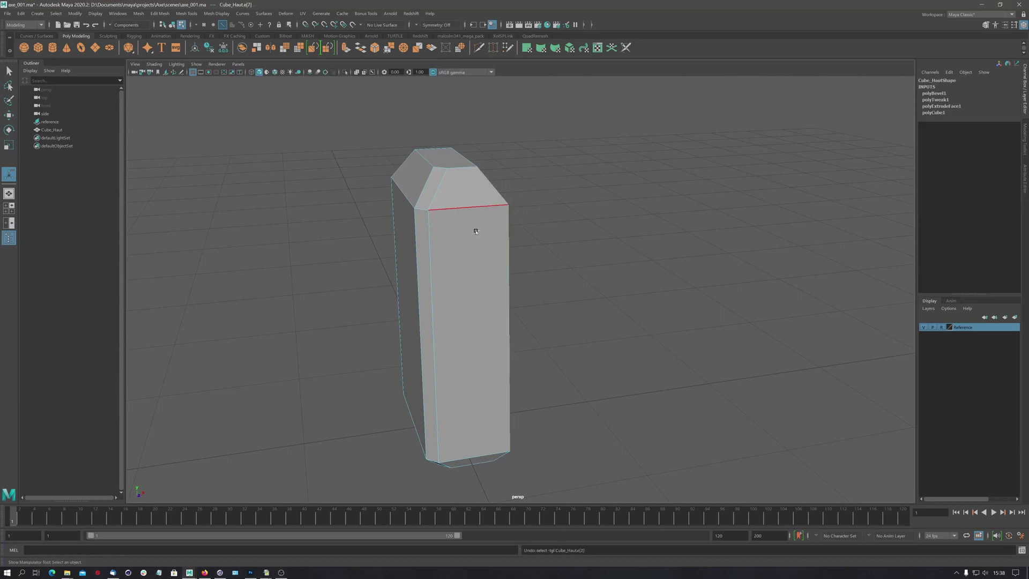
key("ctrl+z")
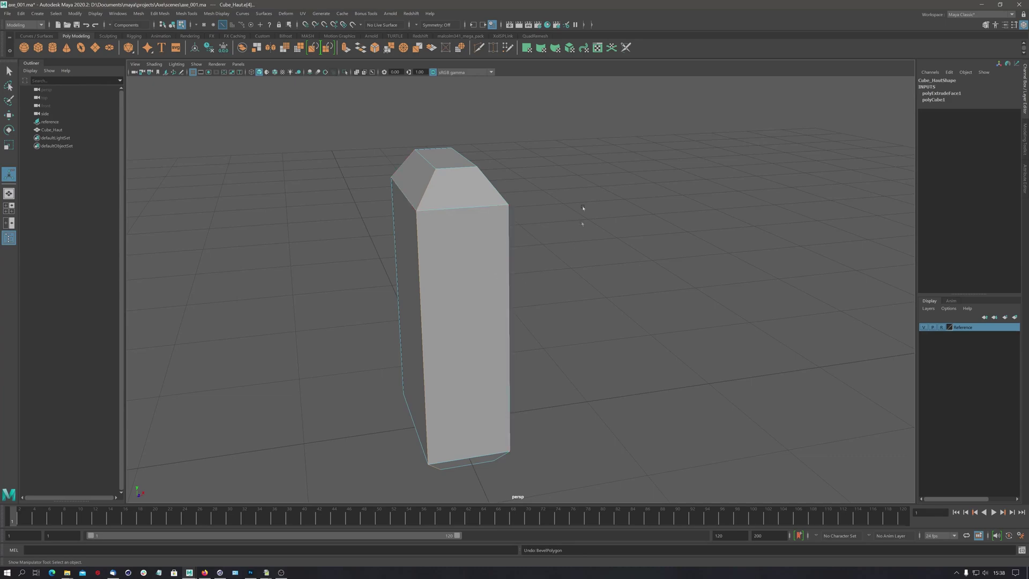
Select the slanted corner edges around the block's upper end and show the model in wireframe
left_click_drag(482, 286, 459, 289, "alt")
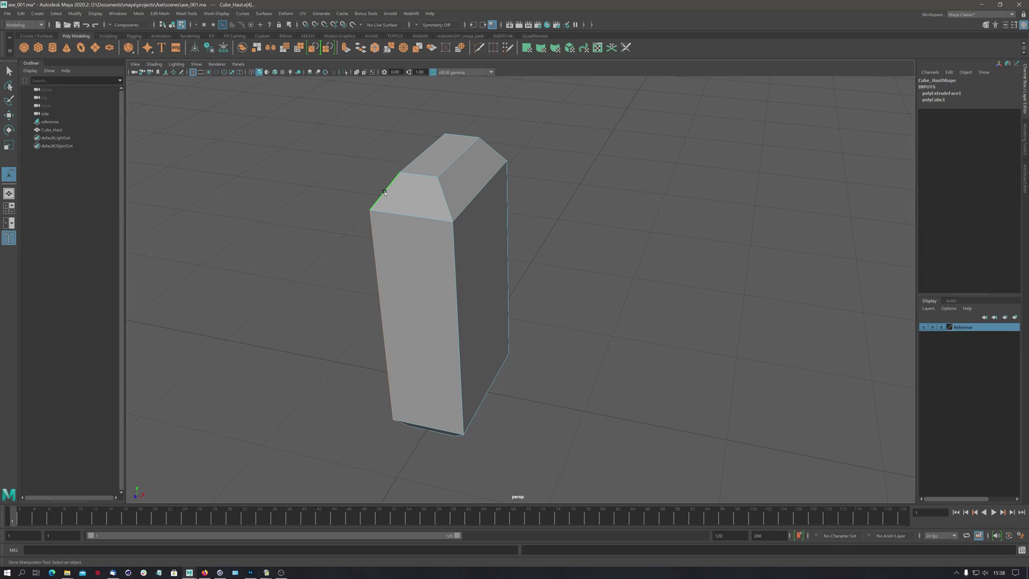
scroll(513, 240, "up", 3)
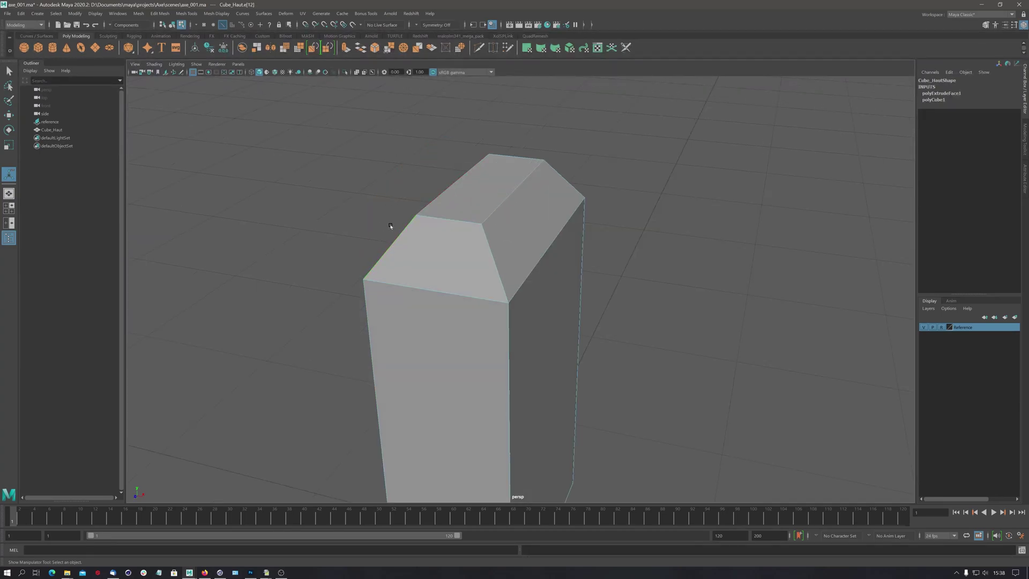
left_click(493, 259, "shift")
left_click_drag(509, 236, 567, 234, "alt")
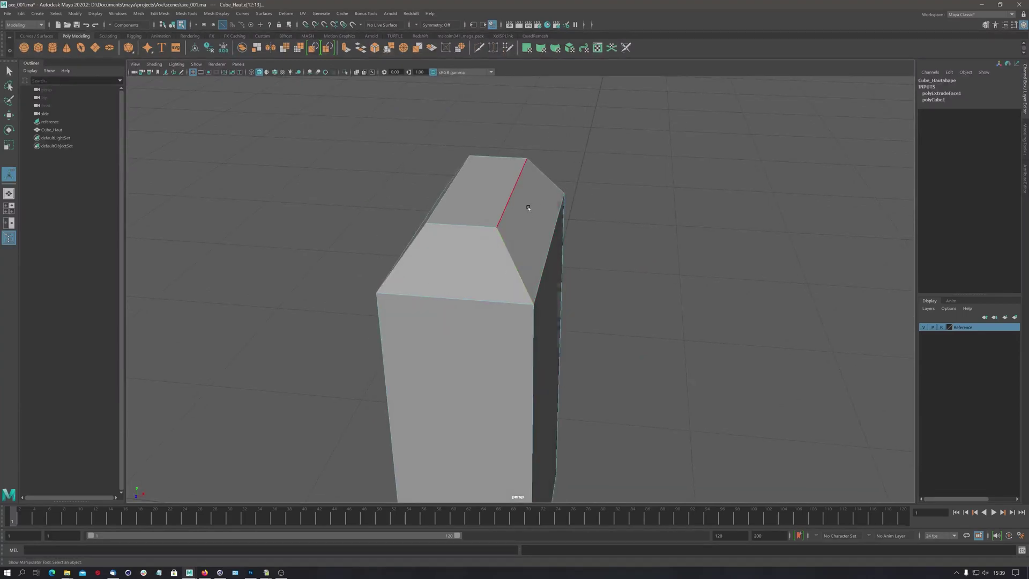
key("4")
left_click_drag(593, 268, 530, 317, "alt")
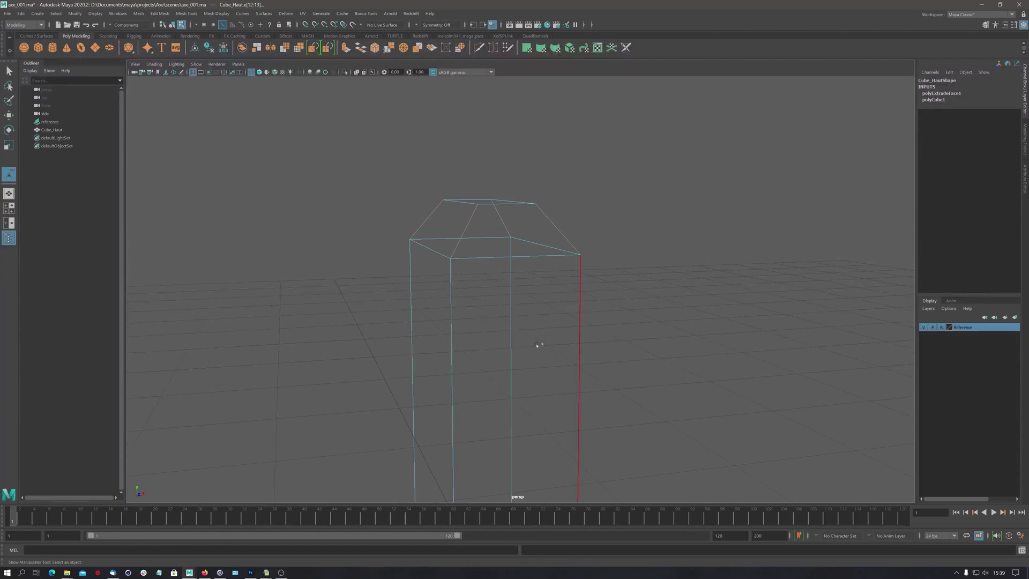
Extend the edge selection down all four vertical corners to the lower end of the block
left_click(452, 354)
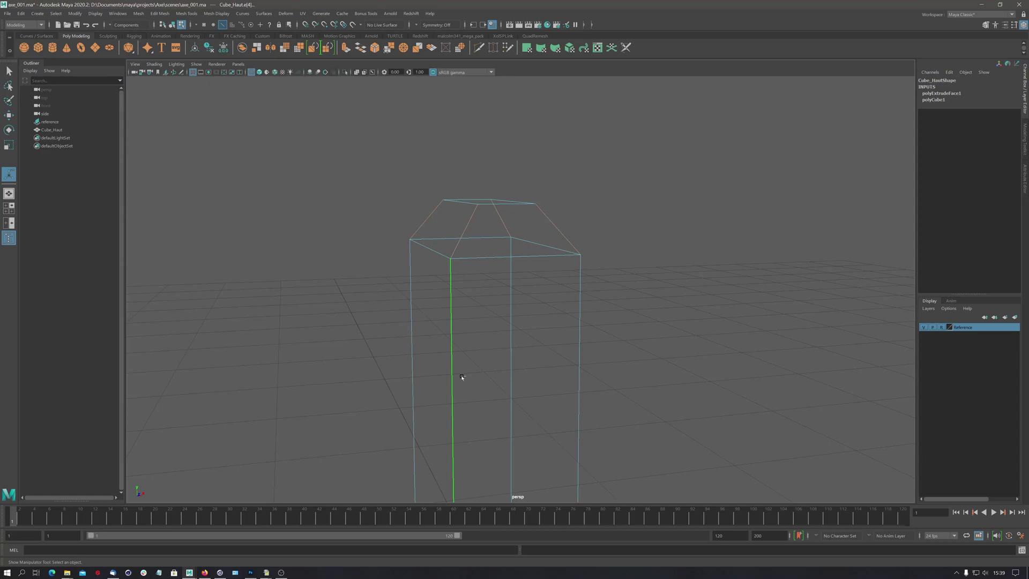
left_click(579, 349, "shift")
left_click_drag(631, 330, 459, 406, "alt")
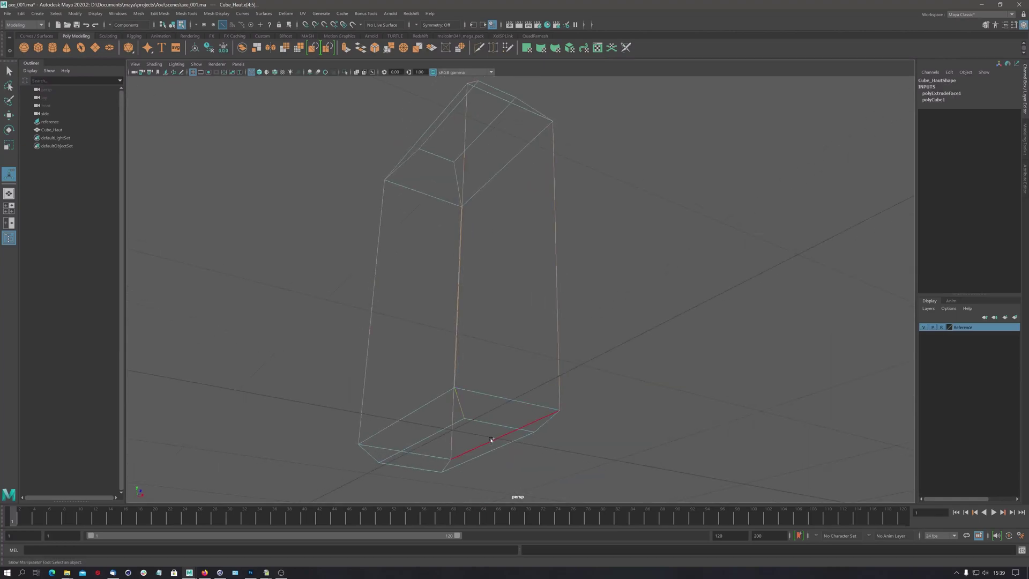
left_click_drag(567, 412, 557, 303, "alt")
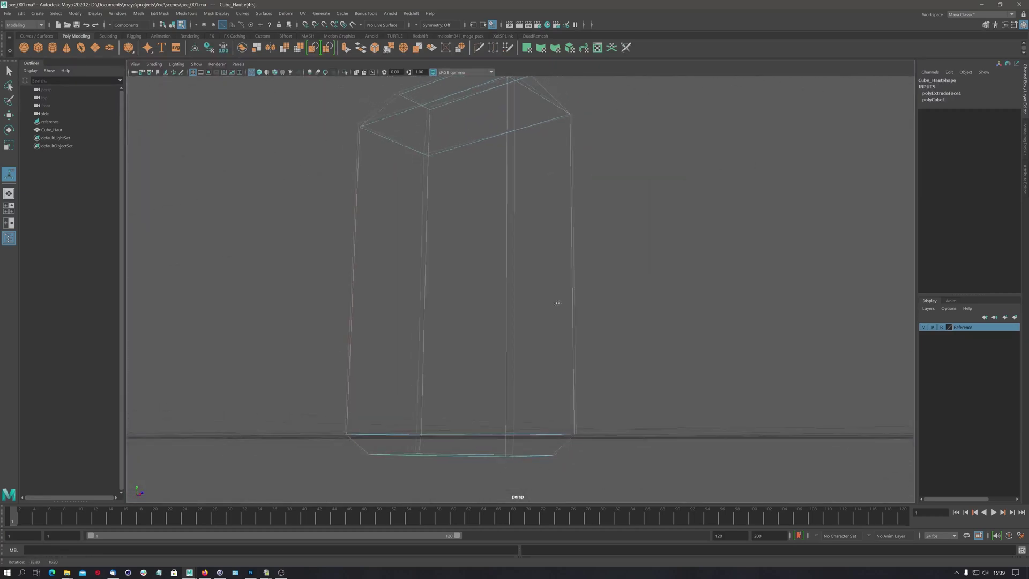
right_click_drag(557, 303, 476, 316, "alt")
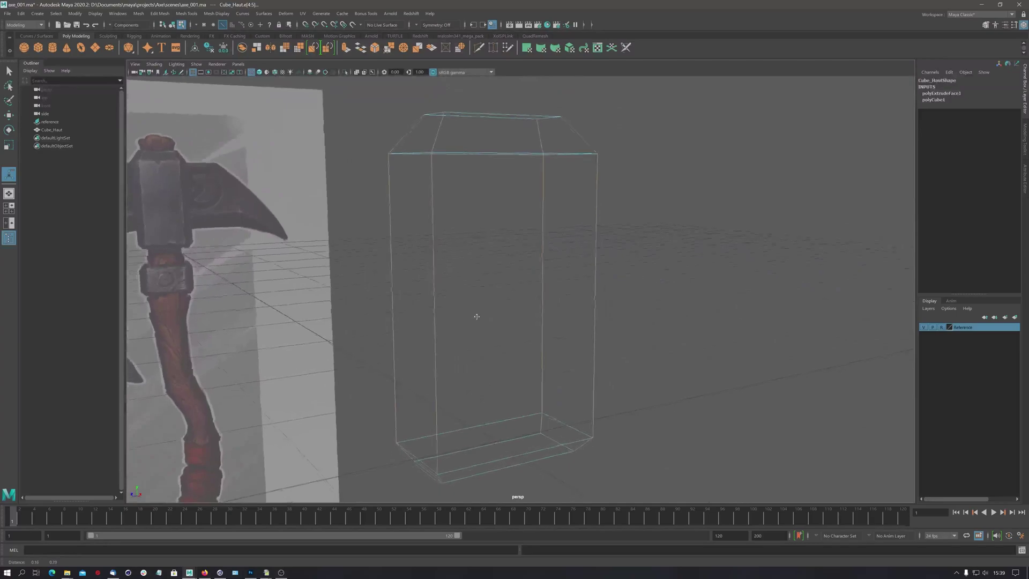
left_click_drag(477, 316, 496, 293, "alt")
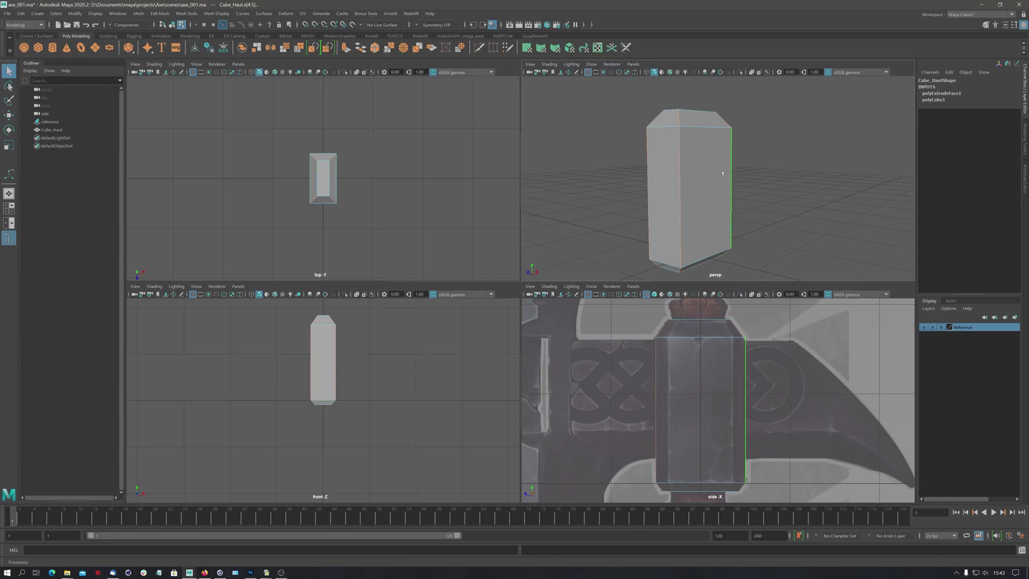
Bevel all selected corner edges together and move the bevel settings clear of the model
left_click_drag(733, 177, 720, 126, "alt")
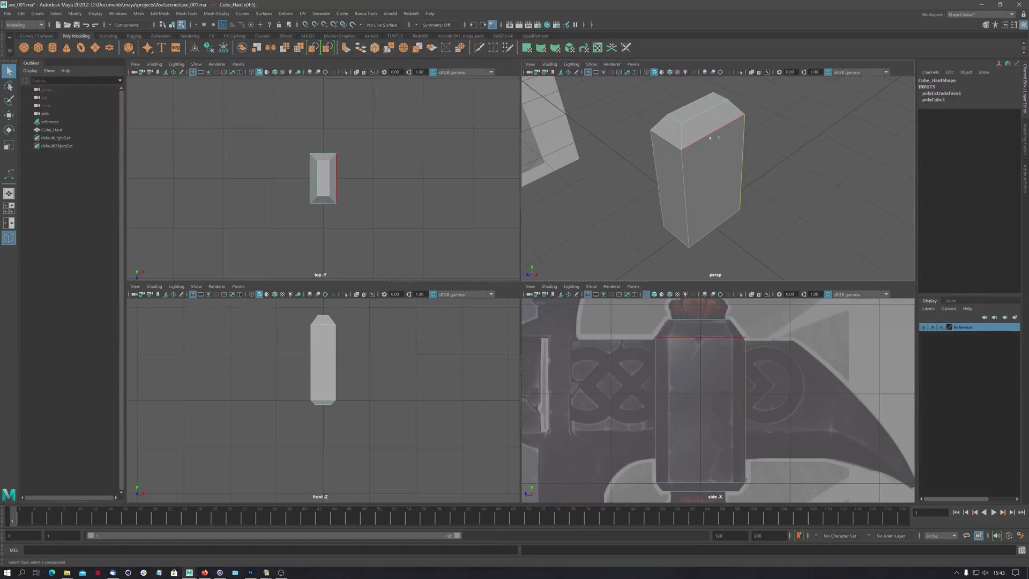
left_click(685, 185)
right_click(706, 182, "shift")
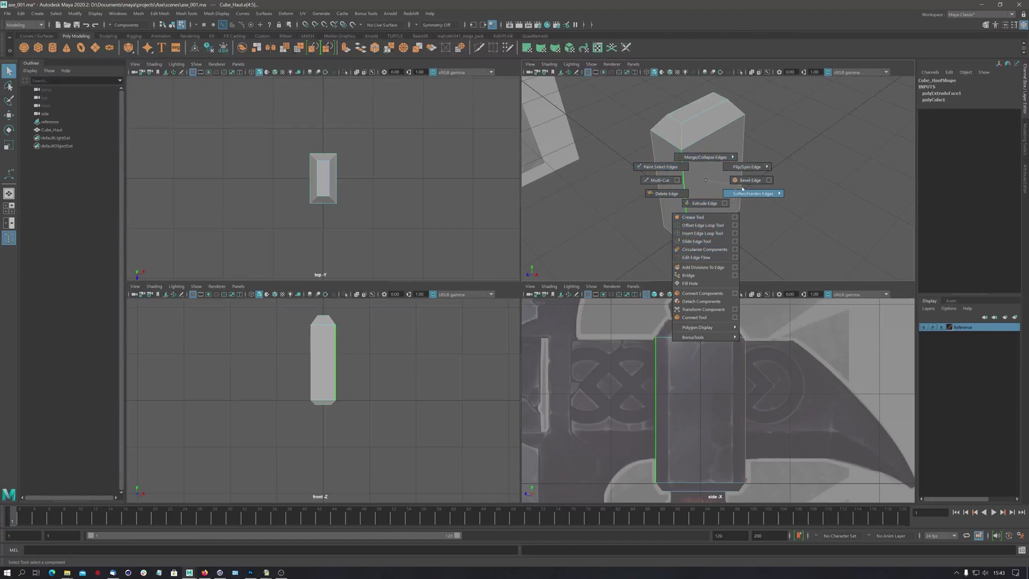
left_click(746, 181)
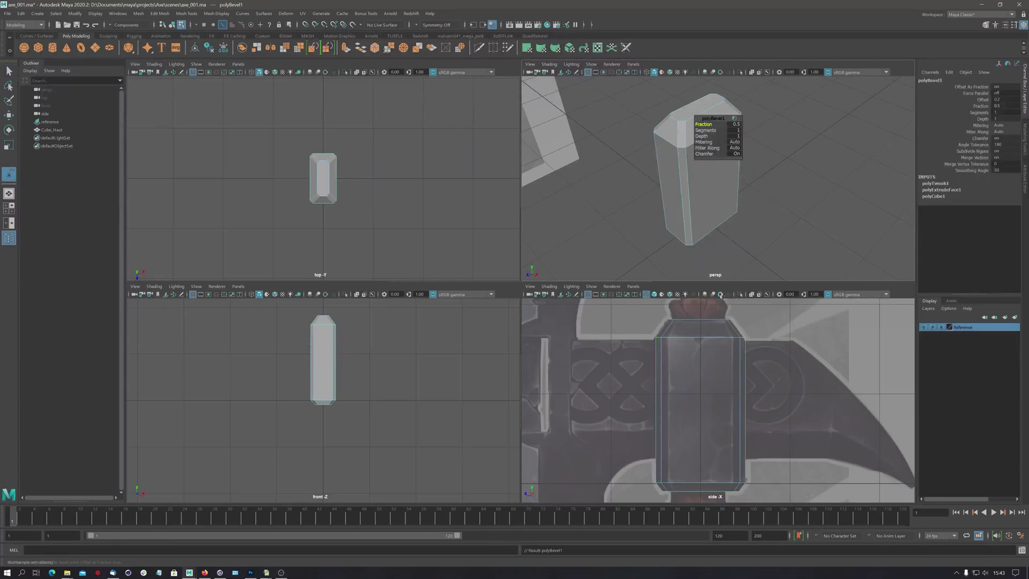
left_click_drag(713, 119, 799, 117)
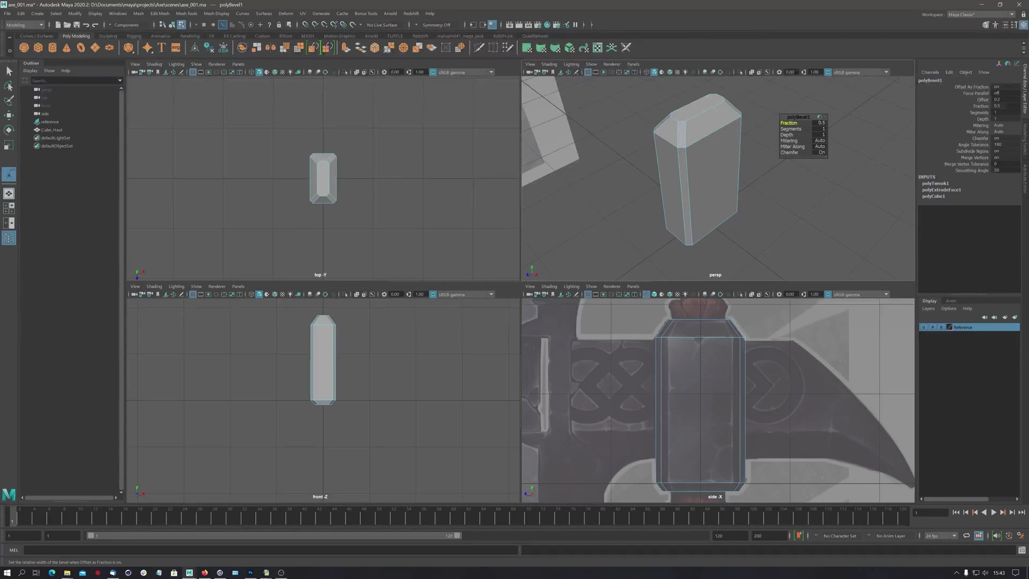
Increase the corner bevel's Fraction to about 0.95, comparing the bevel width with the axe reference
left_click_drag(789, 123, 882, 132)
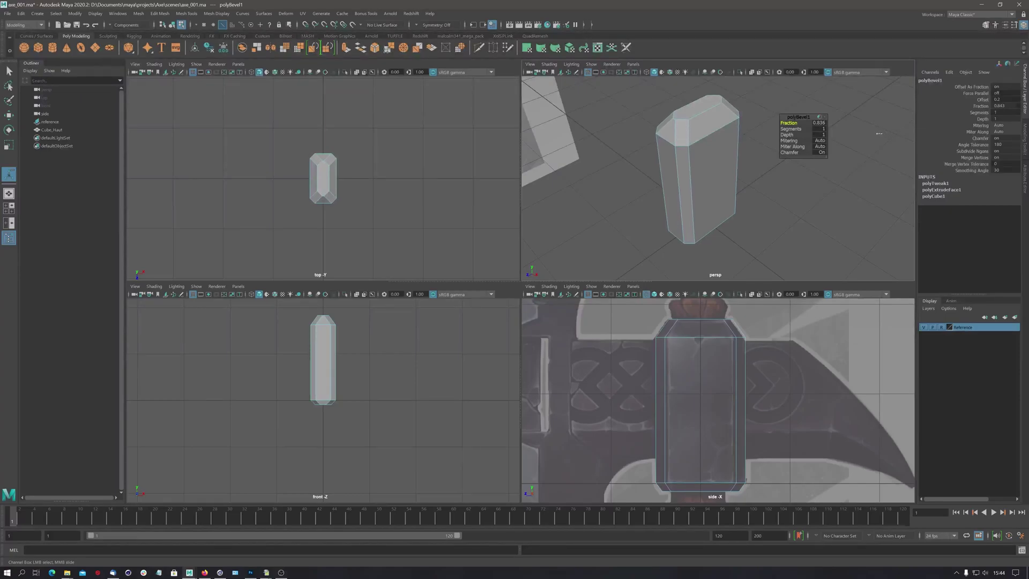
middle_click_drag(879, 133, 886, 134)
middle_click_drag(882, 134, 882, 135)
right_click_drag(697, 101, 760, 105, "alt")
middle_click_drag(719, 110, 727, 210, "alt")
right_click_drag(642, 164, 694, 199, "alt")
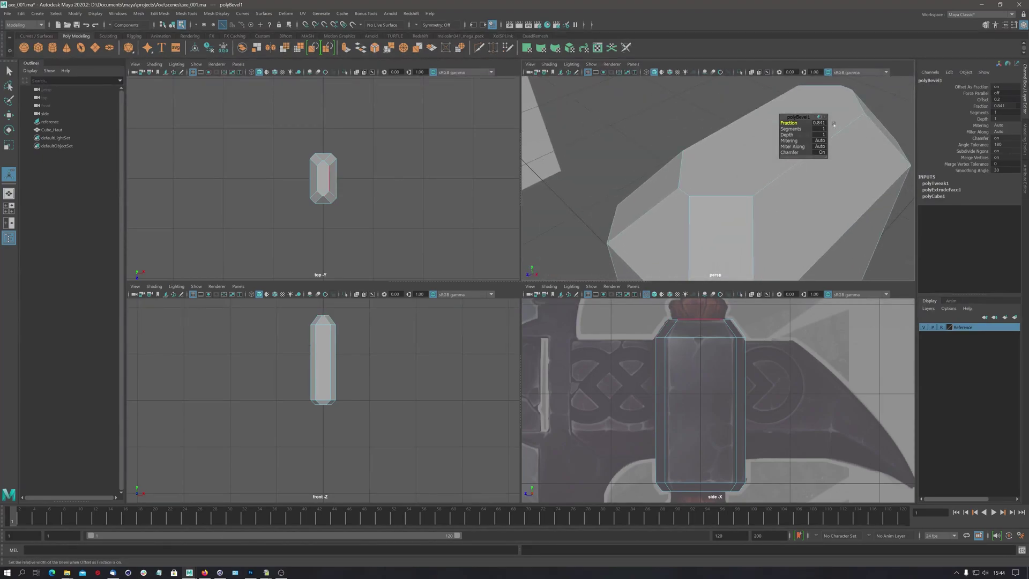
left_click_drag(791, 122, 819, 140)
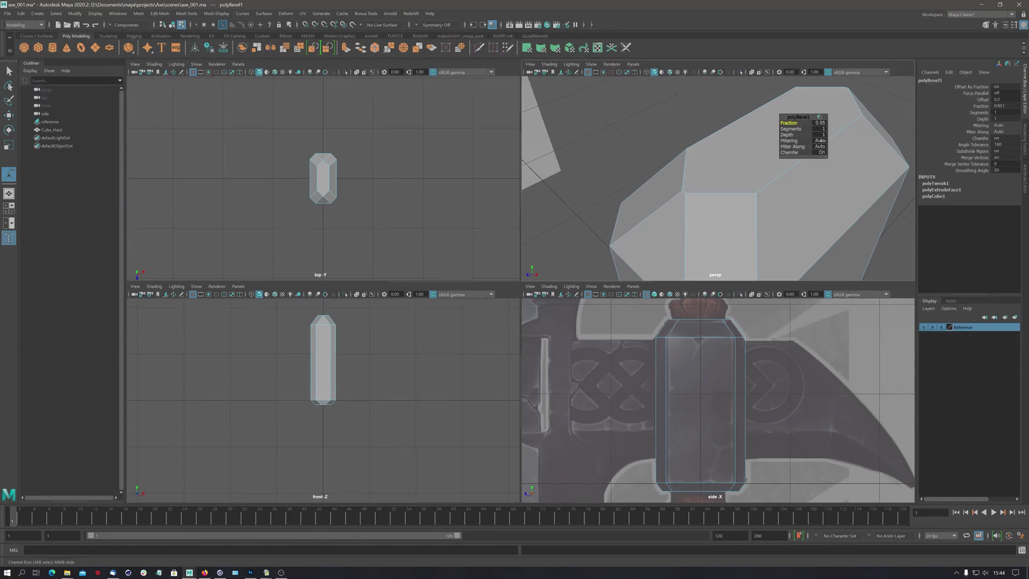
Widen the pointed narrow ends of the block's top face by scaling their edges across the block's thickness
left_click_drag(721, 194, 746, 177, "alt")
right_click_drag(746, 177, 654, 186, "alt")
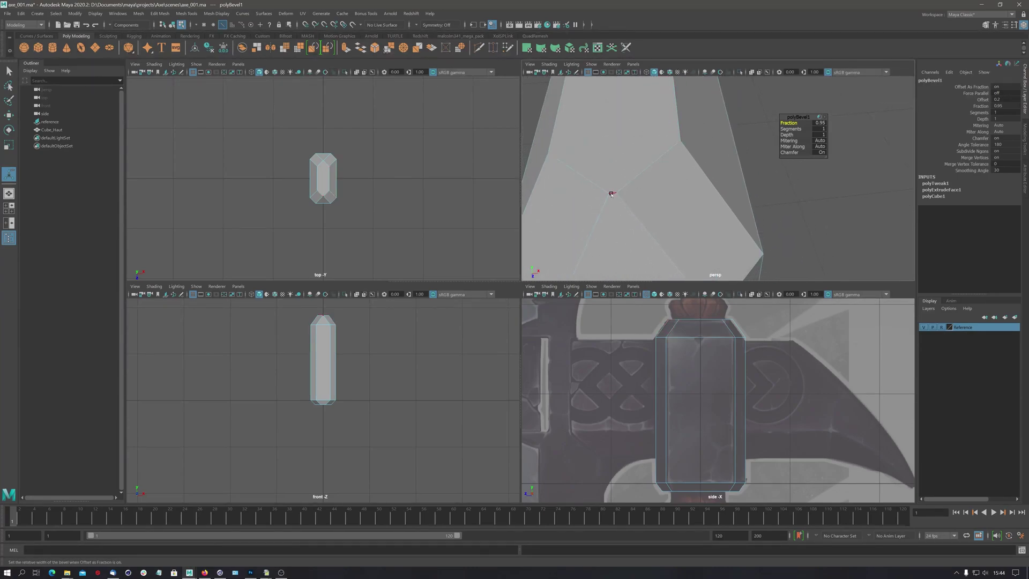
left_click(612, 193)
left_click_drag(633, 193, 661, 170, "alt")
right_click_drag(670, 185, 698, 186, "alt")
left_click_drag(698, 187, 703, 225, "alt")
key("space")
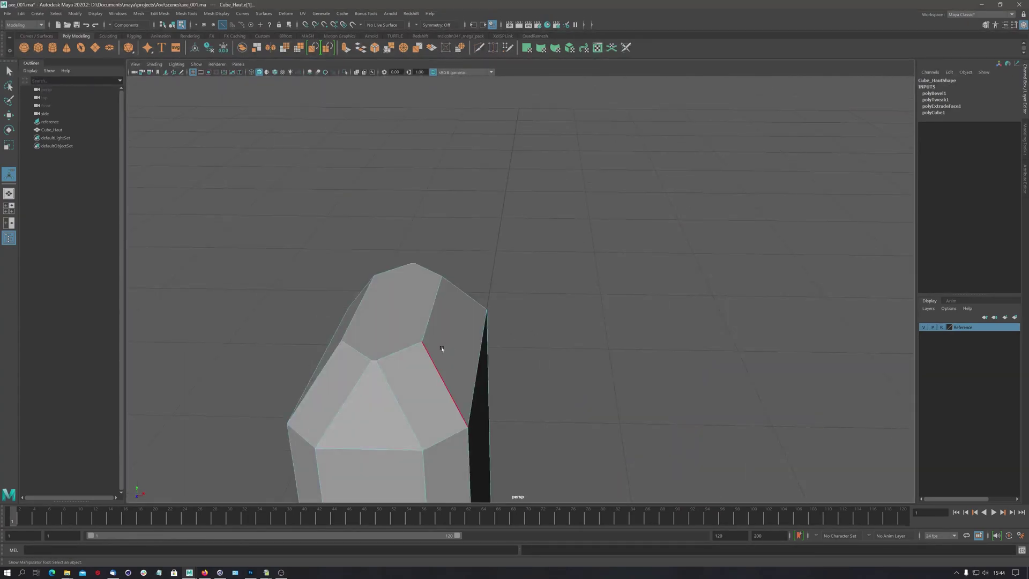
key("r")
left_click_drag(432, 305, 737, 334)
mouse_move(762, 335)
left_mouse_down()
mouse_move(780, 336)
mouse_move(771, 340)
left_mouse_up()
Select the four vertices at the ends of the top face's long sides and scale them slightly apart along the block's length
left_click_drag(433, 356, 402, 357, "alt")
middle_click_drag(439, 343, 579, 198, "alt")
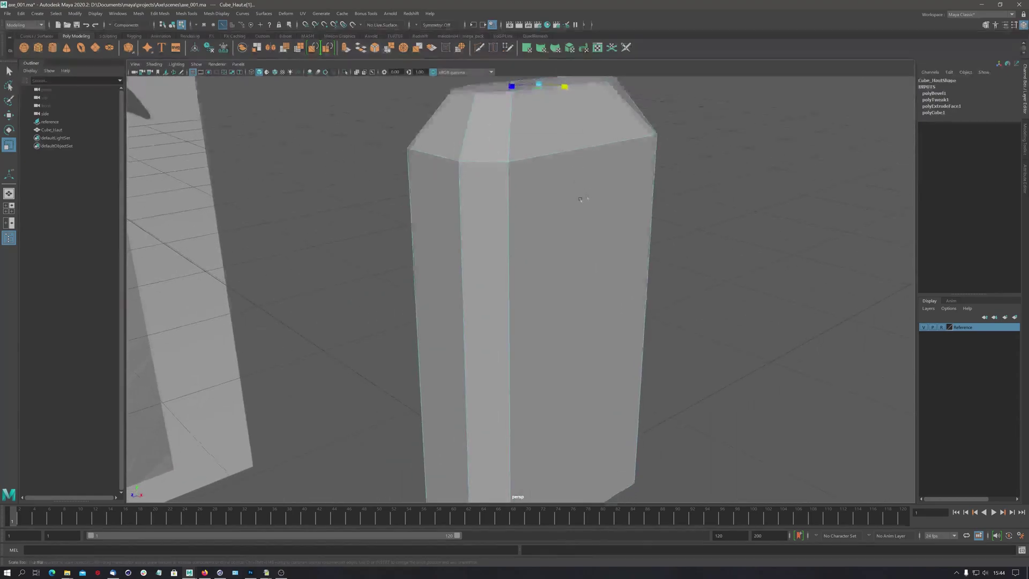
scroll(578, 197, "down", 1)
left_click_drag(509, 402, 514, 429, "alt")
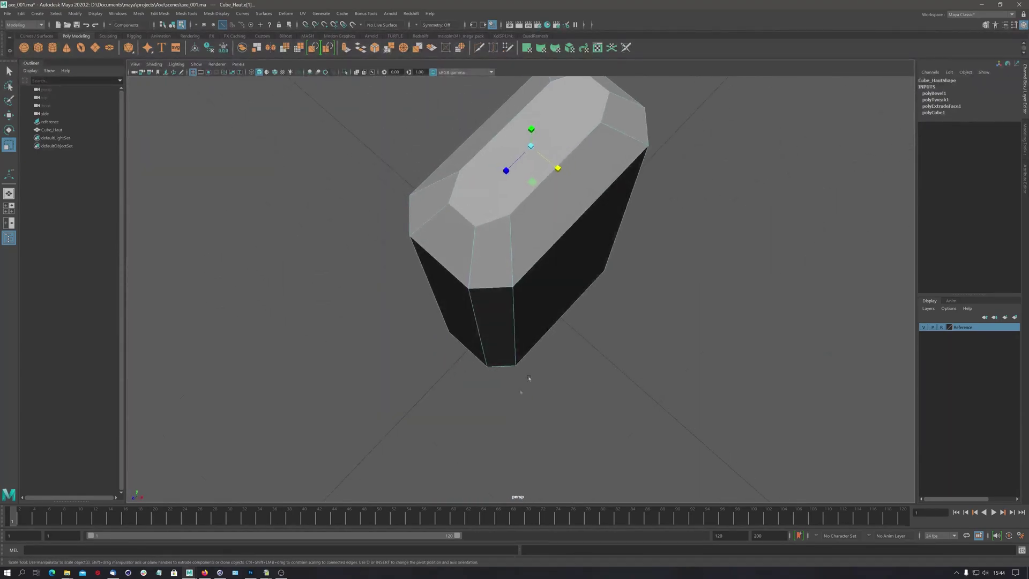
right_click_drag(528, 381, 349, 342, "alt")
middle_click_drag(556, 269, 519, 306, "alt")
left_click_drag(519, 306, 502, 271, "alt")
left_click_drag(462, 229, 428, 262, "alt")
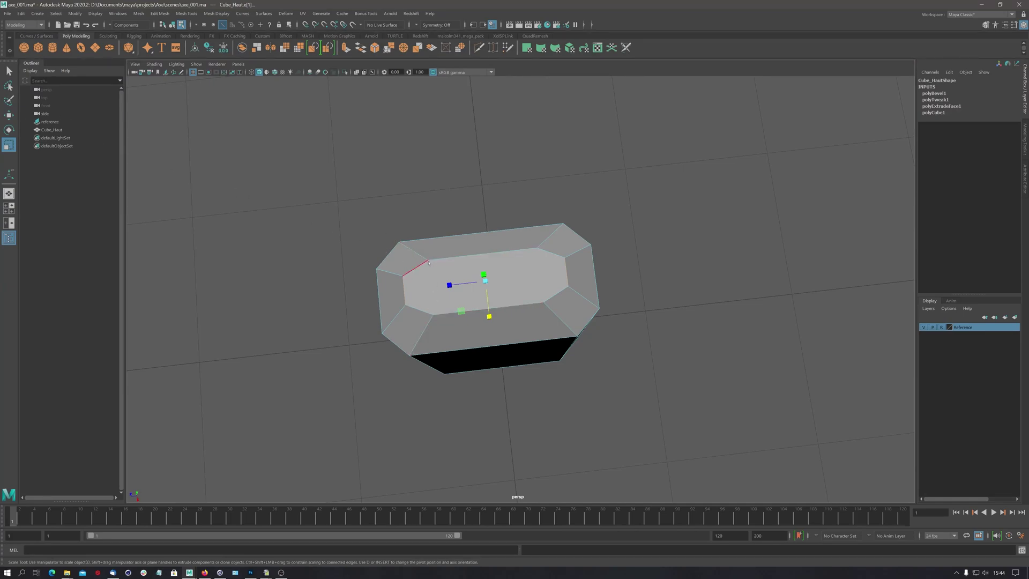
right_click(443, 270)
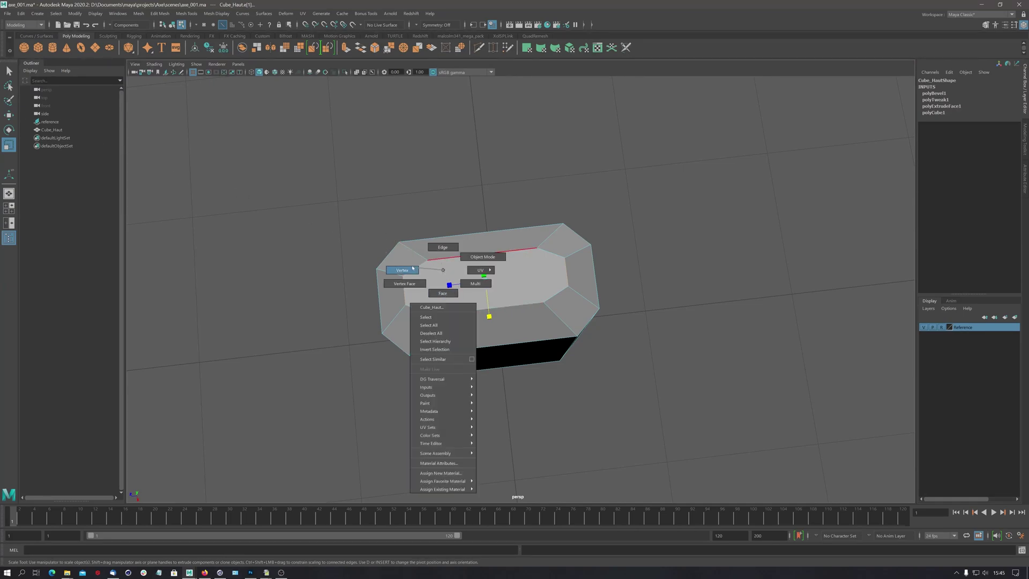
left_click(410, 271)
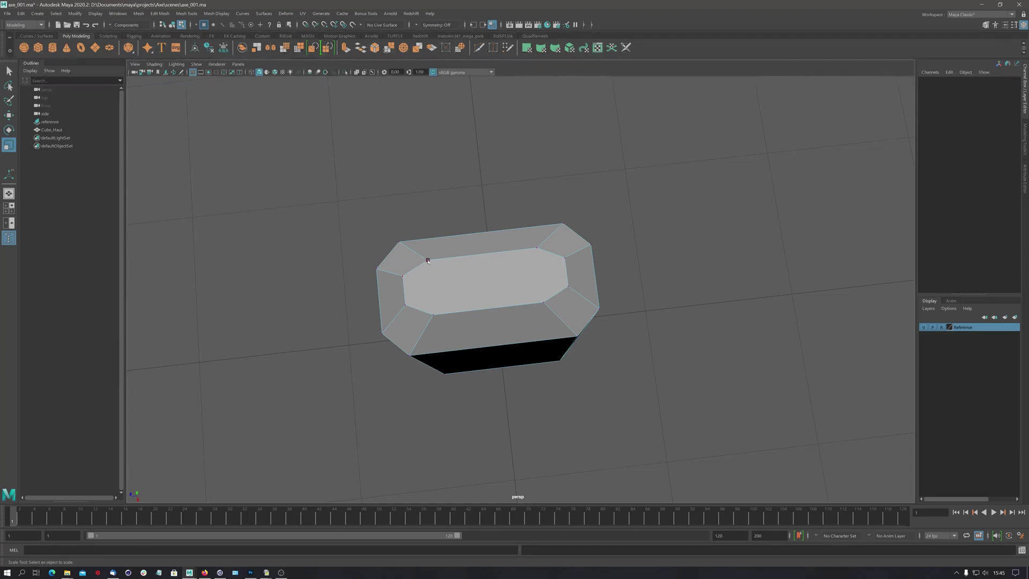
left_click(428, 261)
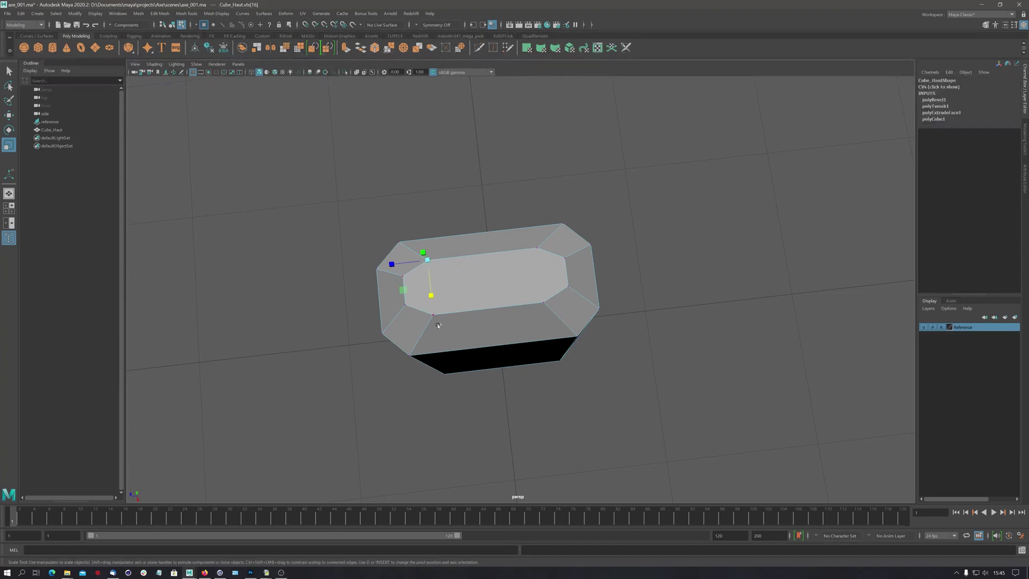
left_click(545, 304, "shift")
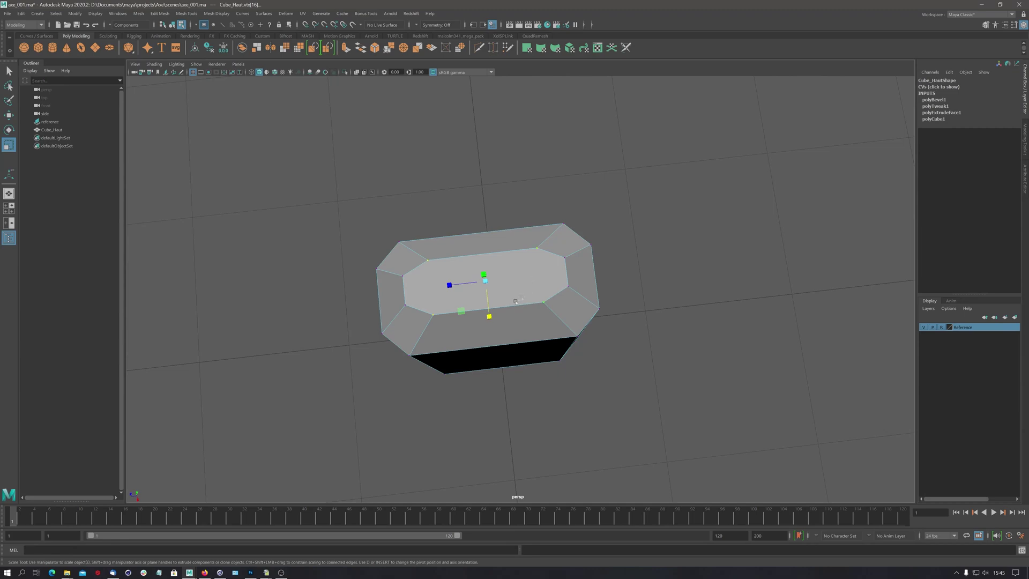
left_click_drag(449, 285, 447, 286)
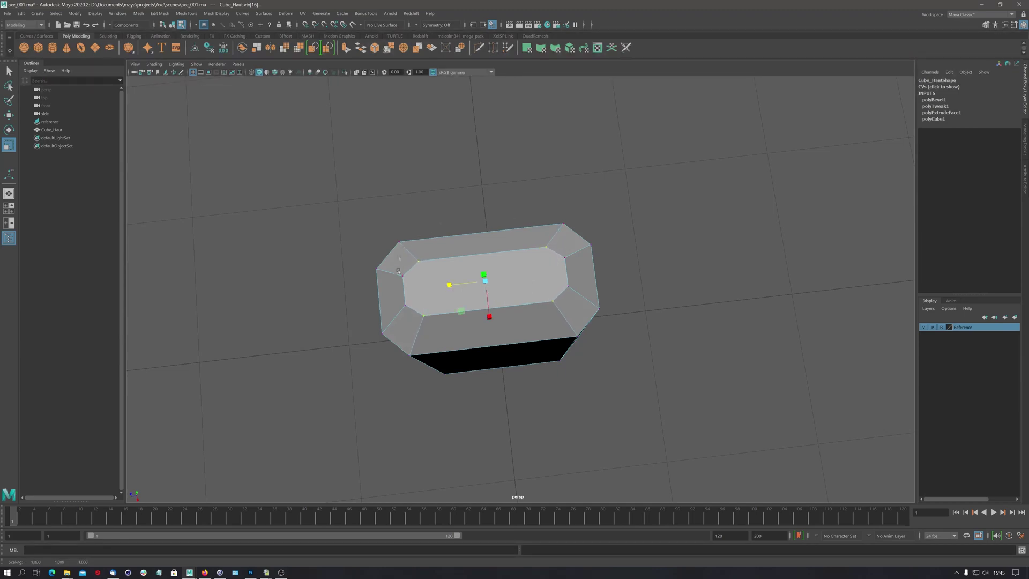
Select the matching four vertices of the bottom face and scale them slightly apart along the block's length
left_click_drag(585, 305, 548, 283, "alt")
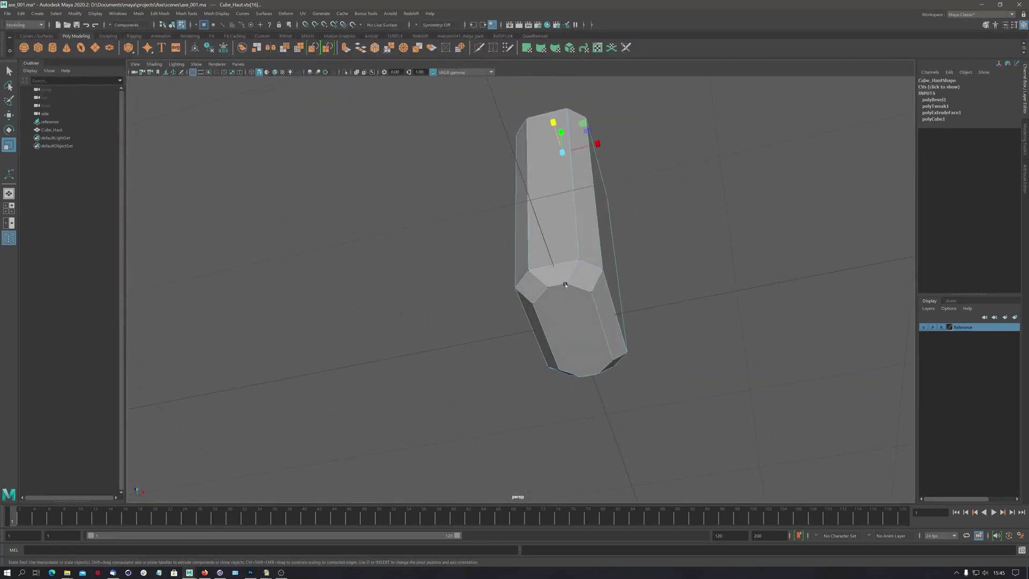
left_click(566, 283)
left_click(548, 289, "shift")
left_click(582, 377, "shift")
left_click(599, 374, "shift")
left_click_drag(610, 326, 537, 285)
left_click_drag(437, 225, 440, 225)
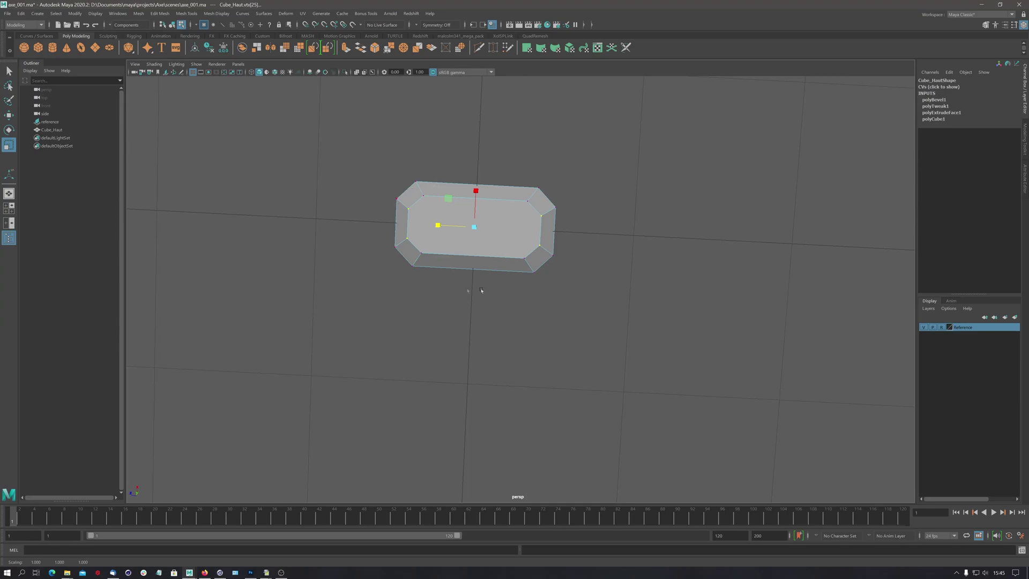
Return to object mode and thicken the whole block to a Scale X of about 0.68
left_click_drag(523, 207, 541, 269, "alt")
right_click_drag(541, 269, 325, 257, "alt")
middle_click_drag(325, 257, 359, 330, "alt")
left_click_drag(359, 330, 569, 312, "alt")
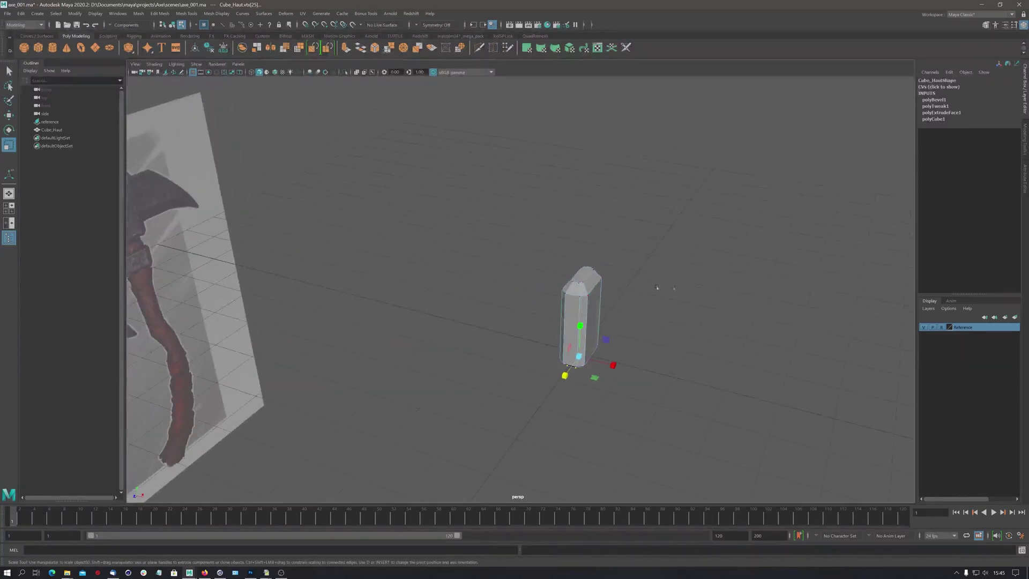
right_click_drag(583, 281, 608, 269)
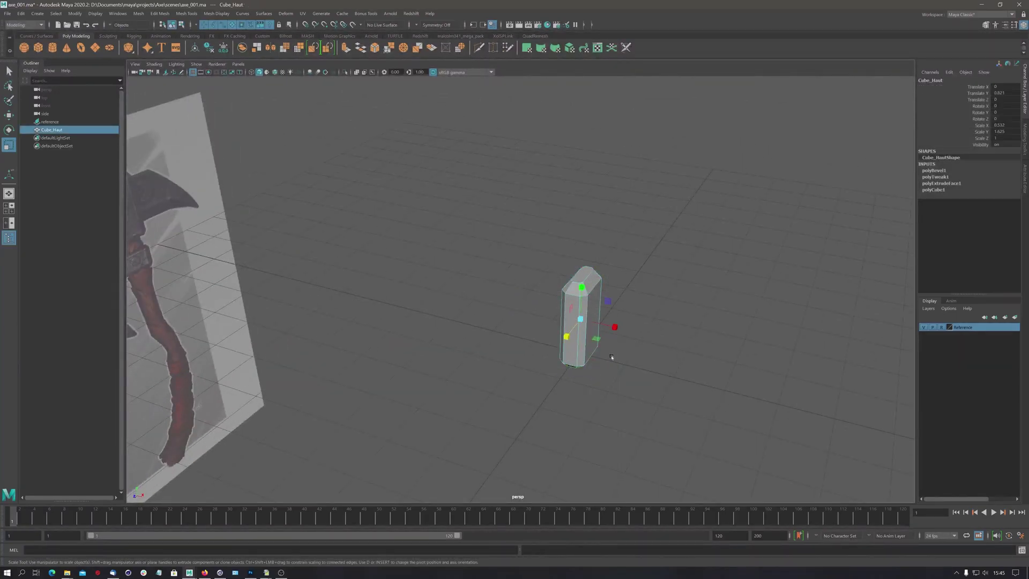
left_click_drag(613, 325, 619, 330)
right_click_drag(627, 325, 725, 257, "alt")
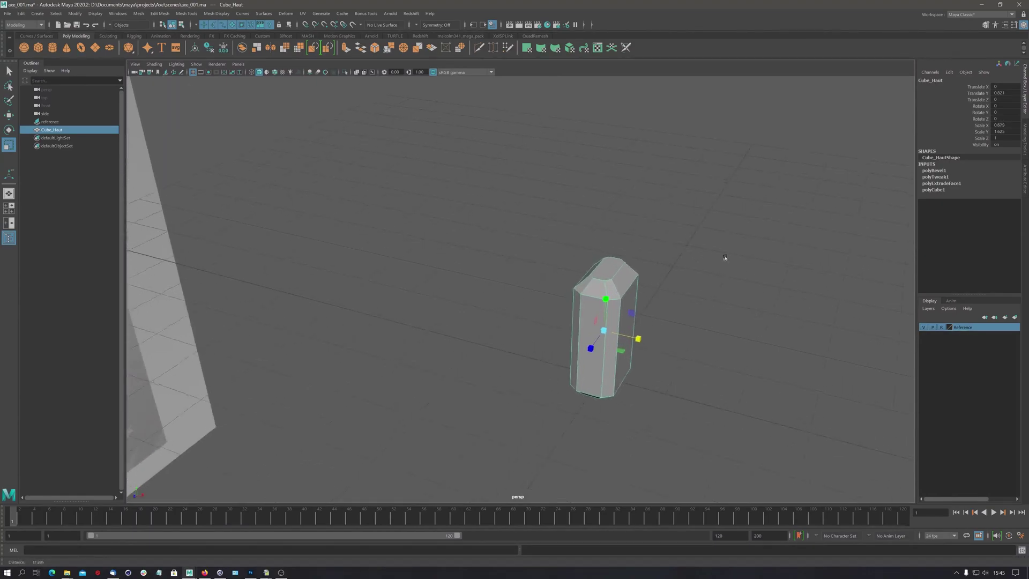
Select the block's top face and scale it wider across the thickness, comparing the shape with the reference
middle_click_drag(590, 331, 558, 297, "alt")
left_click_drag(558, 297, 550, 277, "alt")
right_click_drag(550, 277, 630, 268, "alt")
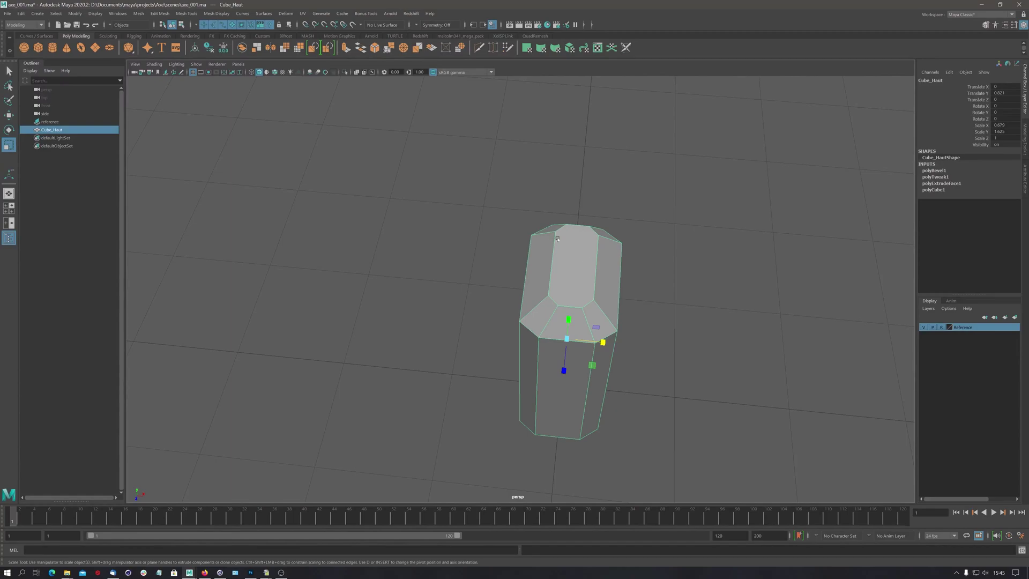
right_click(573, 266)
right_click_drag(572, 266, 573, 289)
left_click(584, 272)
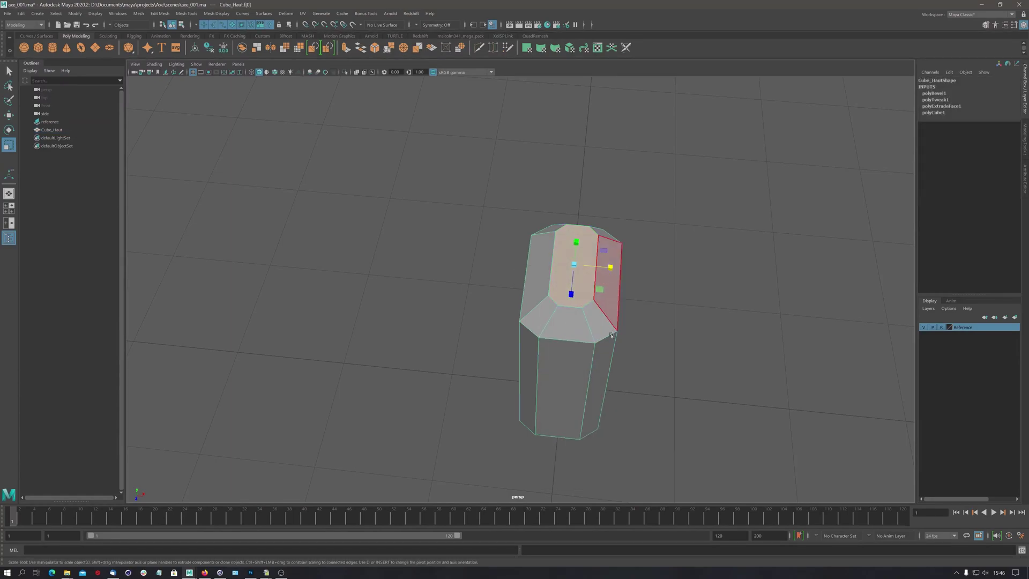
left_click_drag(596, 396, 601, 364, "alt")
left_click_drag(611, 245, 560, 280)
key("space")
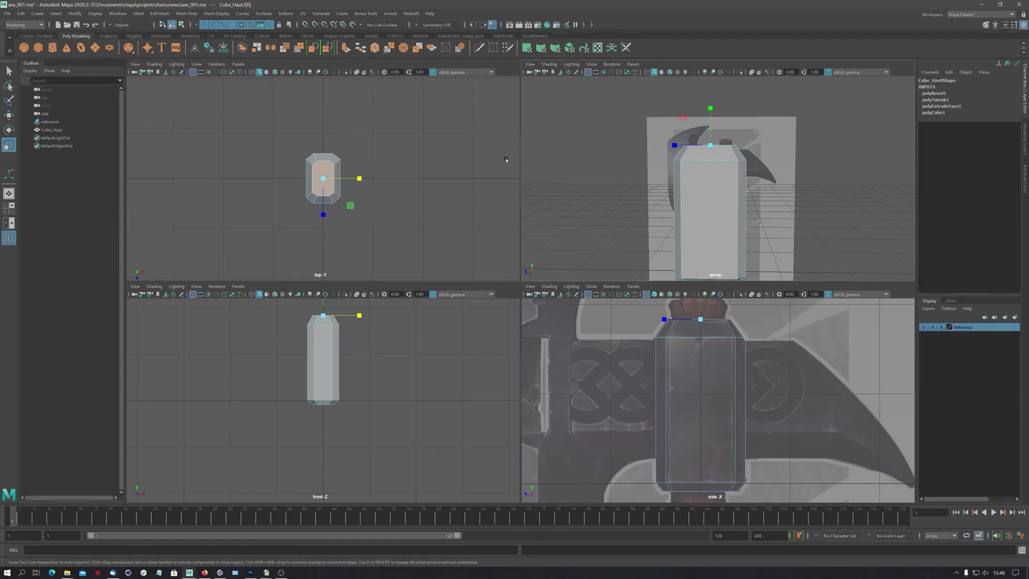
key("space")
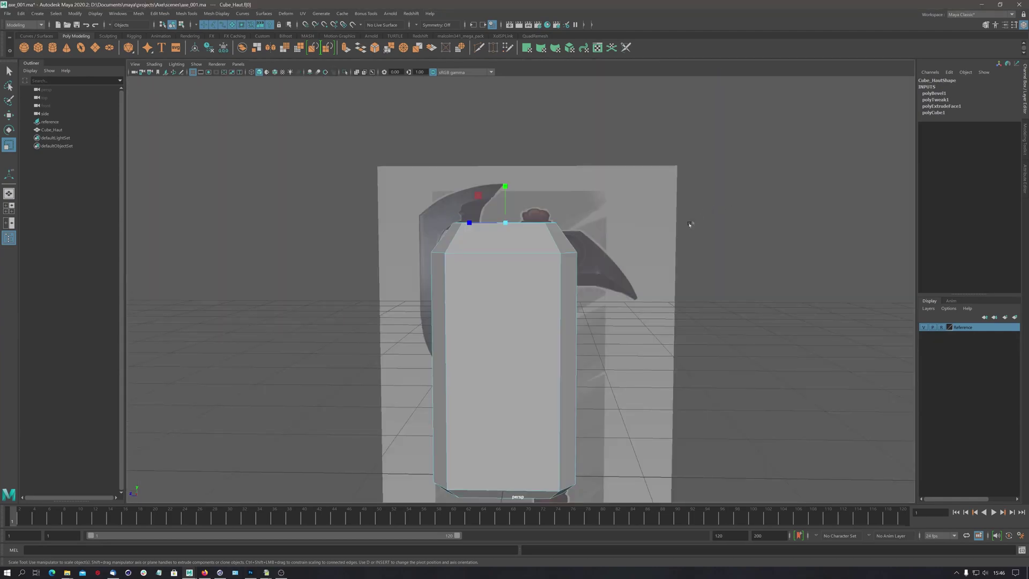
Extrude the top face with an Offset of 0.05 to inset a rim around it
left_click_drag(526, 249, 559, 275, "alt")
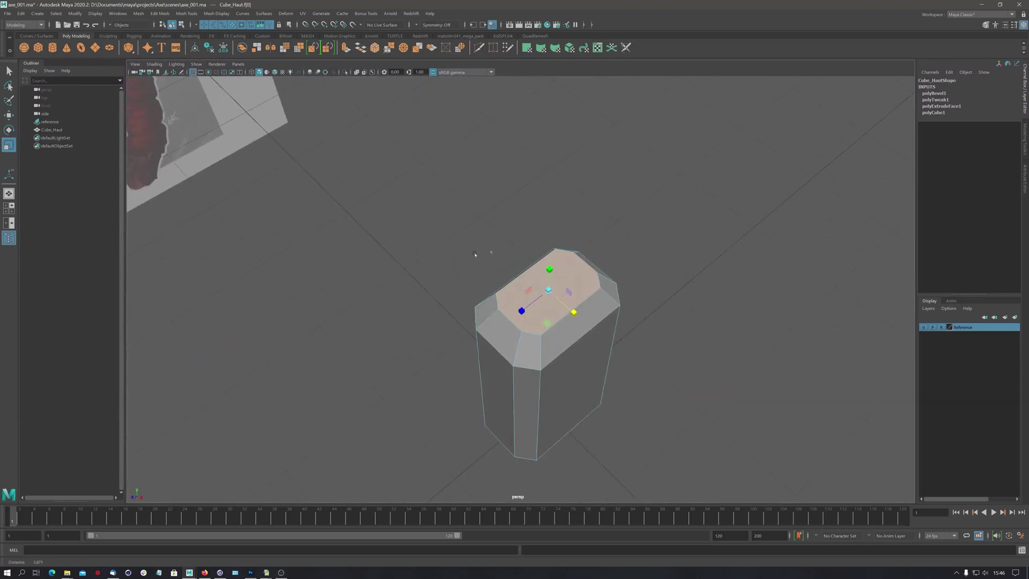
right_click_drag(475, 256, 202, 300, "alt")
middle_click_drag(460, 289, 530, 361, "alt")
left_click_drag(530, 361, 547, 257, "alt")
right_click_drag(536, 273, 714, 418, "alt")
middle_click_drag(714, 418, 630, 242, "alt")
left_click_drag(631, 242, 546, 317, "alt")
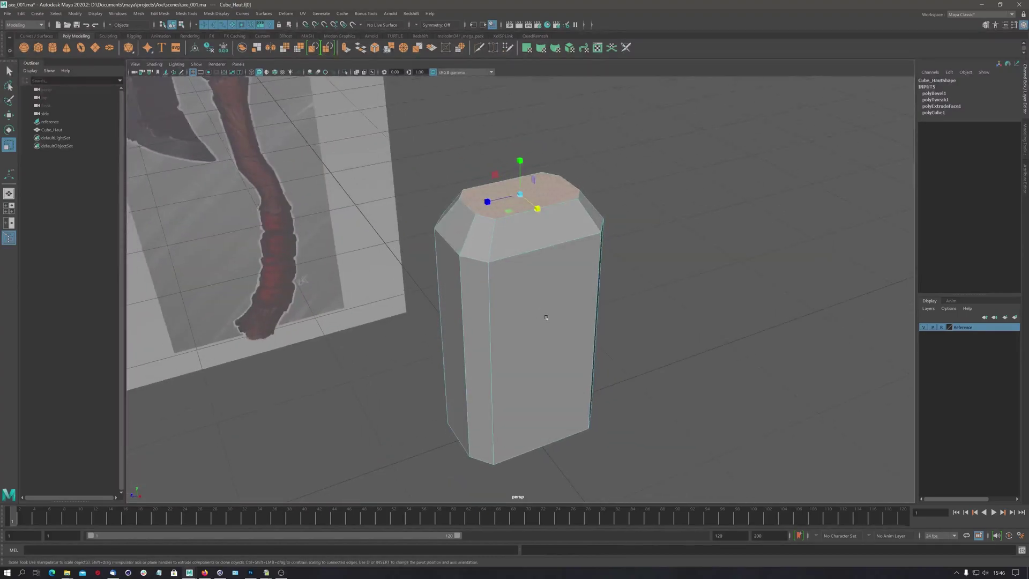
right_click(559, 285, "shift")
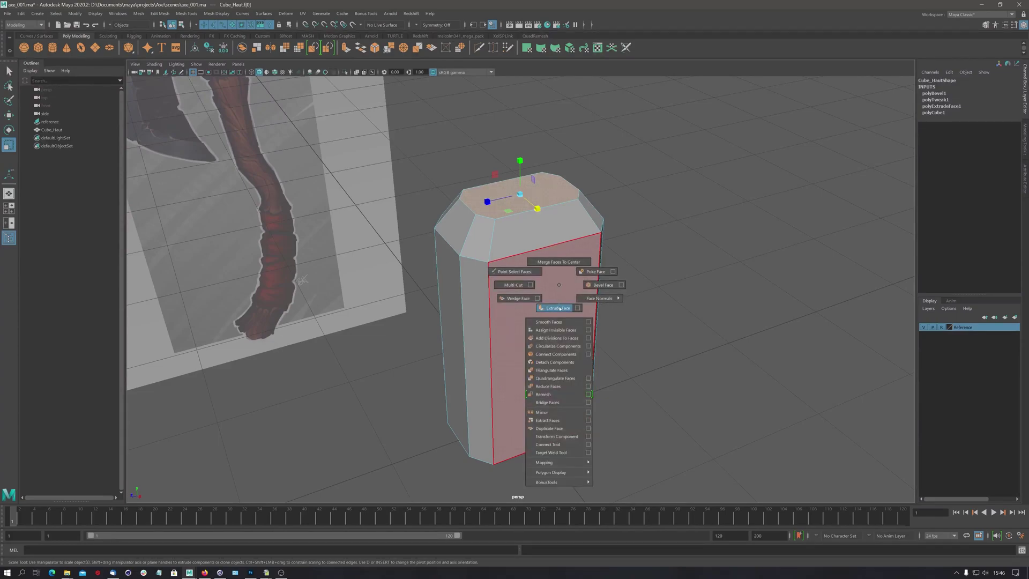
left_click(560, 309)
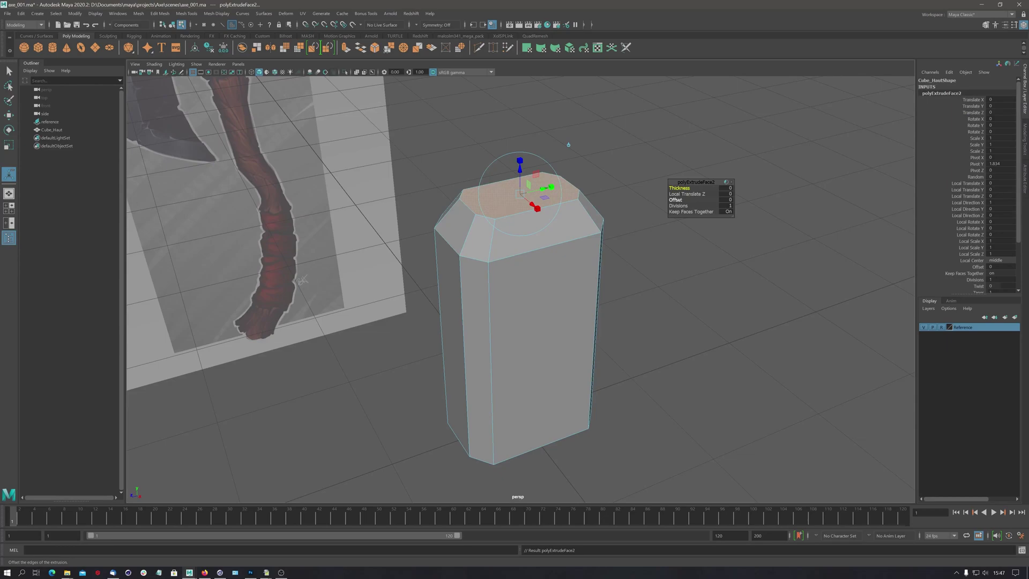
left_click_drag(677, 200, 682, 200)
Extrude the inset top face inward with a Local Translate Z of -0.05 and delete it to open the block
left_click_drag(515, 375, 497, 234, "alt")
right_click_drag(546, 211, 731, 163, "alt")
middle_click_drag(612, 179, 583, 220, "alt")
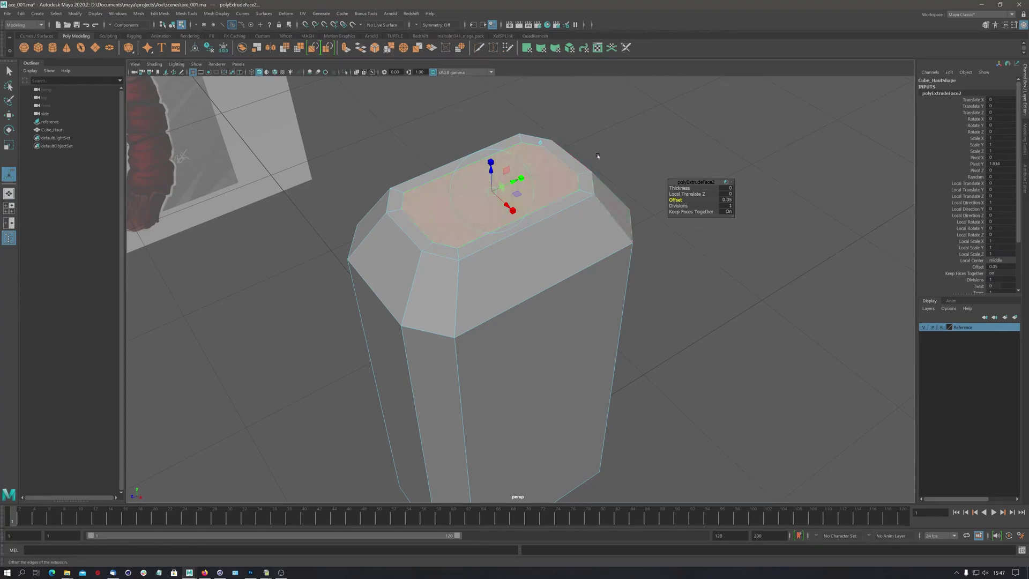
left_click_drag(551, 274, 570, 255, "alt")
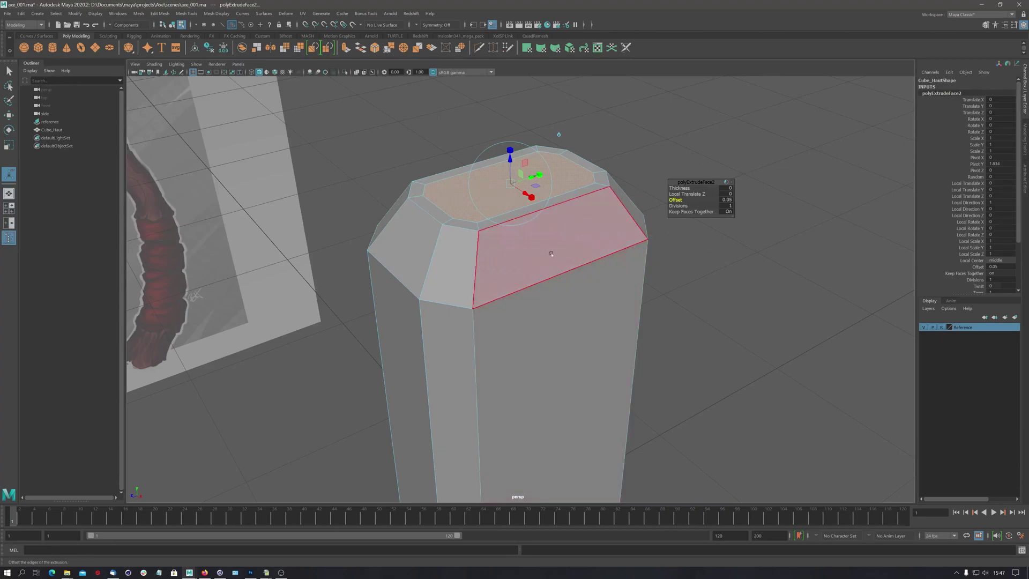
key("ctrl+e")
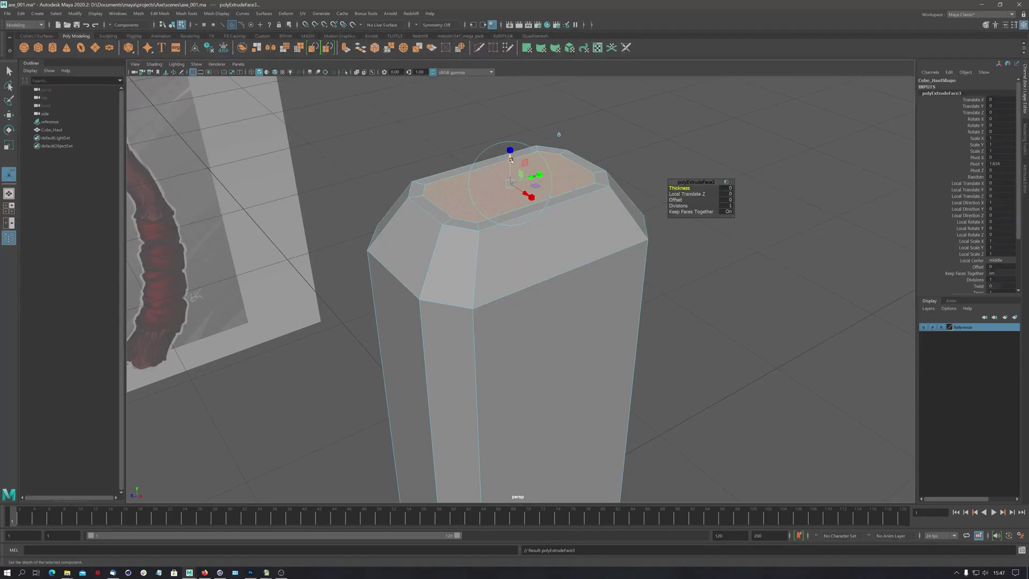
left_click_drag(511, 159, 510, 172)
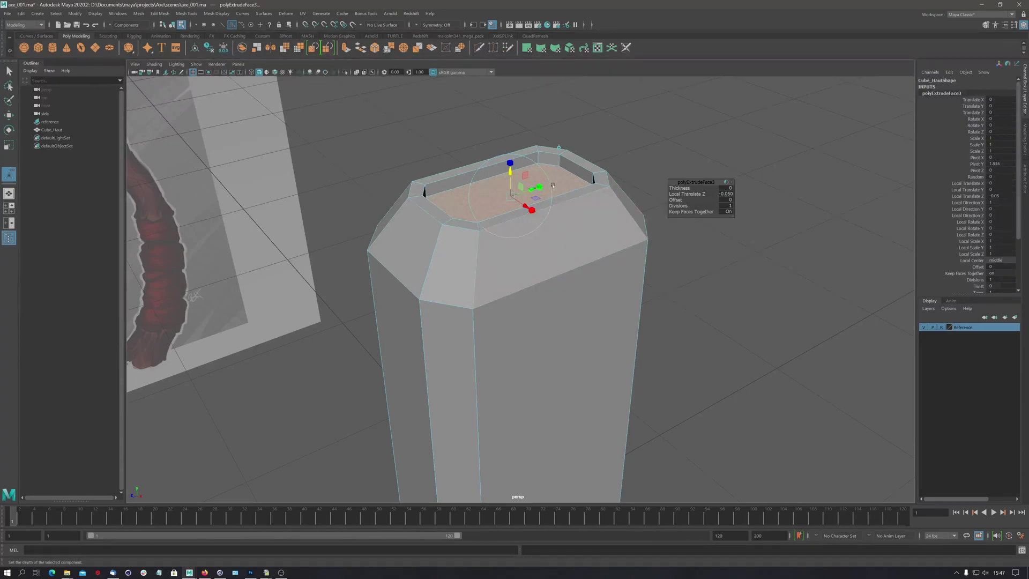
left_click_drag(545, 177, 563, 200, "alt")
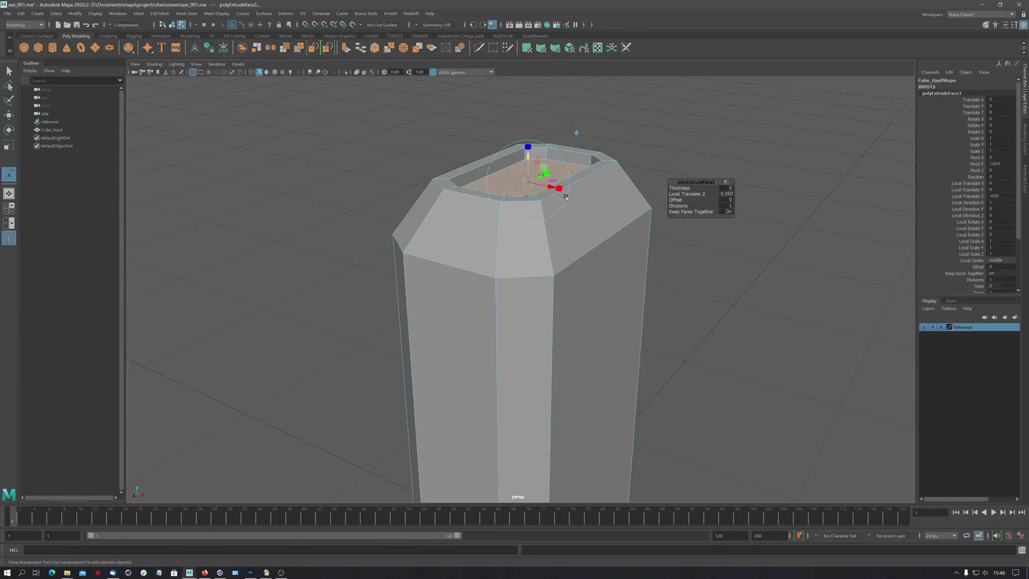
key("Delete")
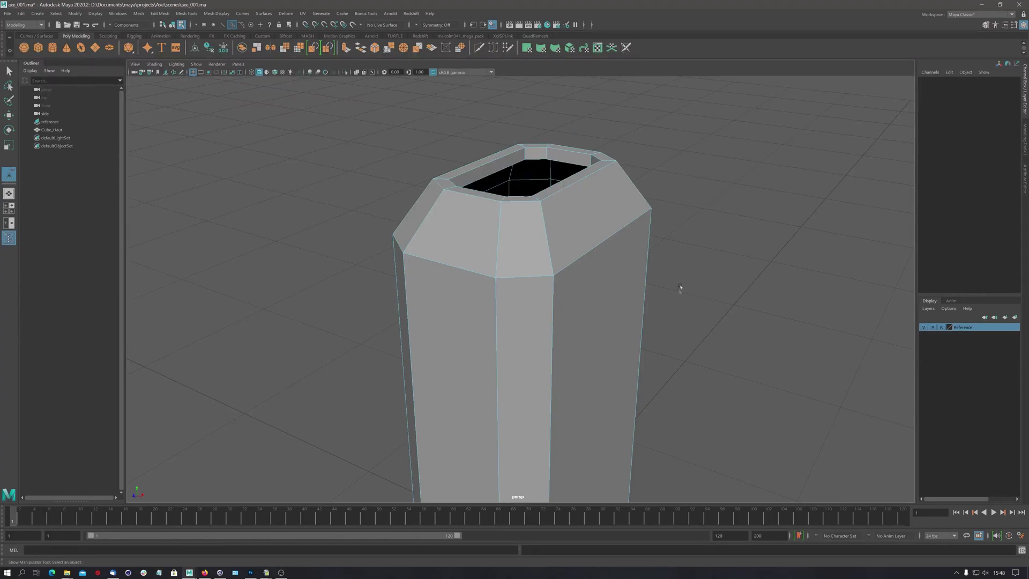
Select the bottom face and extrude it with an Offset of about 0.05 to inset a matching rim
left_click_drag(680, 287, 551, 356, "alt")
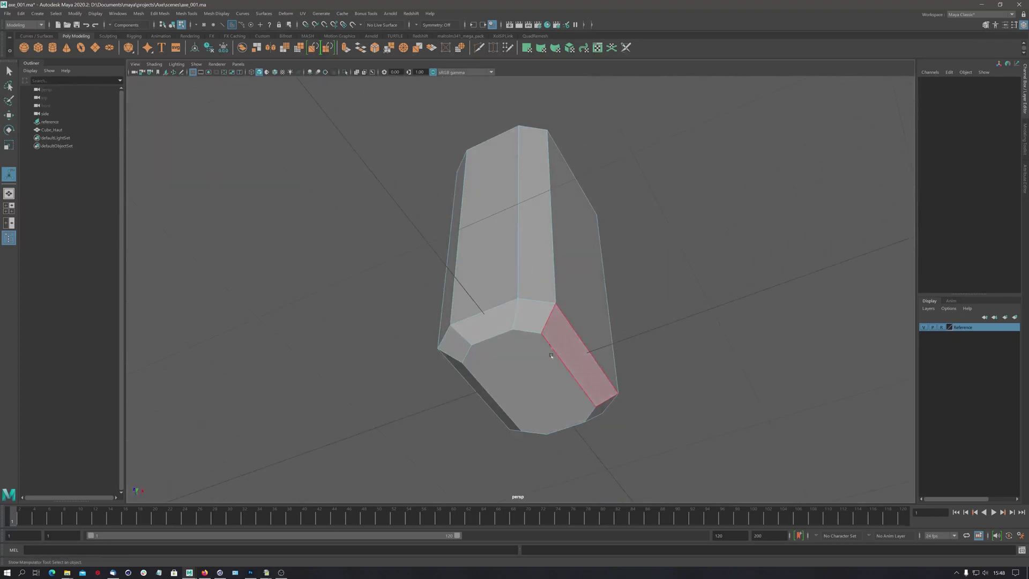
left_click(531, 369)
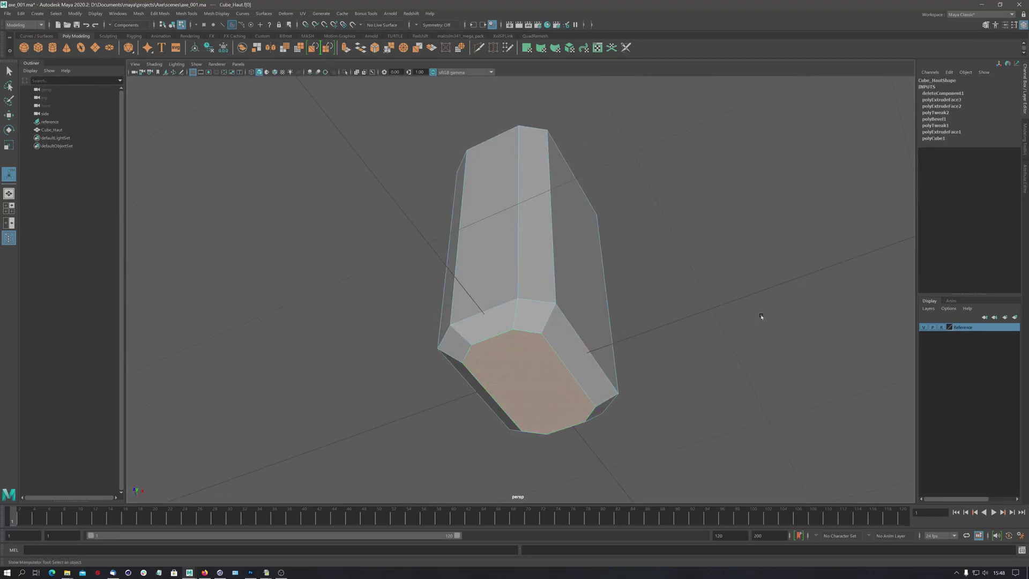
key("ctrl+e")
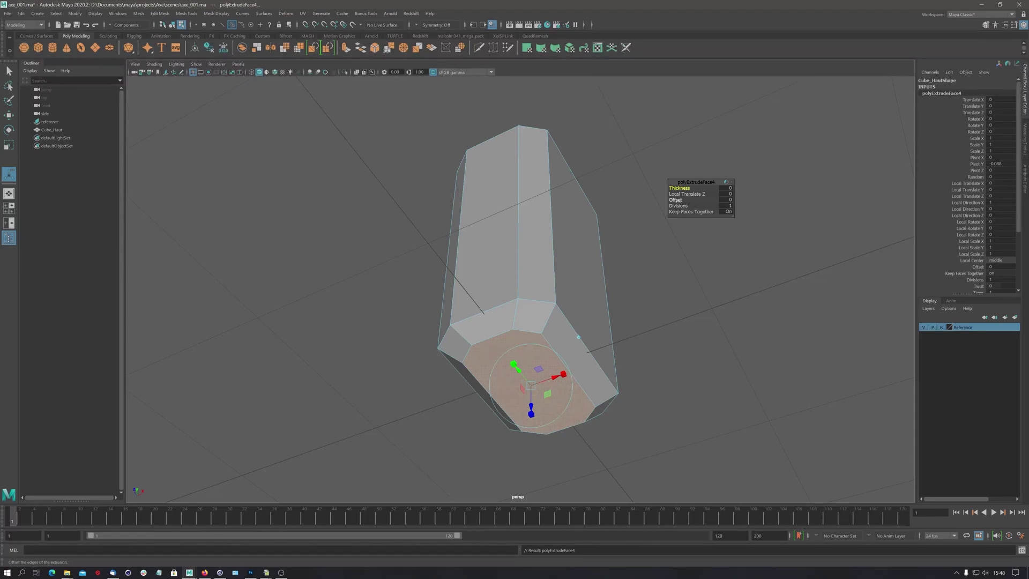
mouse_move(676, 199)
left_mouse_down()
mouse_move(697, 200)
mouse_move(687, 200)
left_mouse_up()
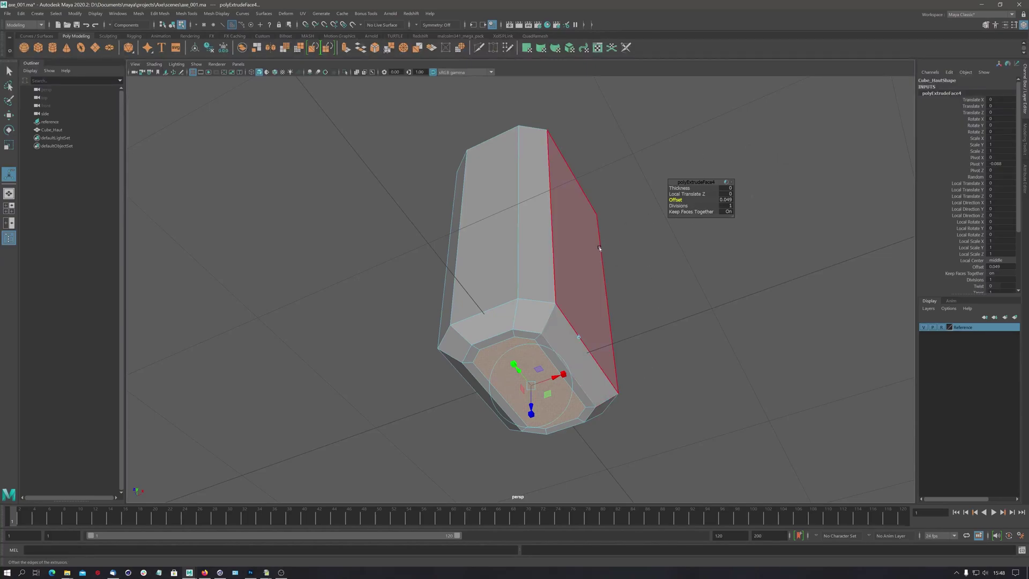
Extrude the inset bottom face inward and delete it to open the block's lower end
key("ctrl+e")
left_click_drag(531, 409, 578, 311)
key("Delete")
scroll(604, 298, "up", 5)
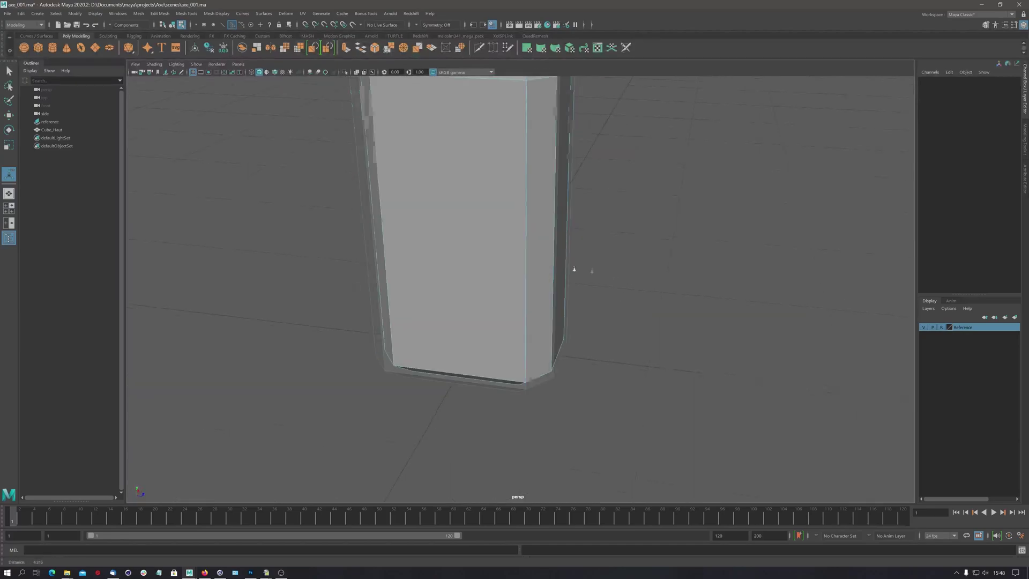
scroll(573, 269, "down", 5)
left_click_drag(574, 269, 605, 196, "alt")
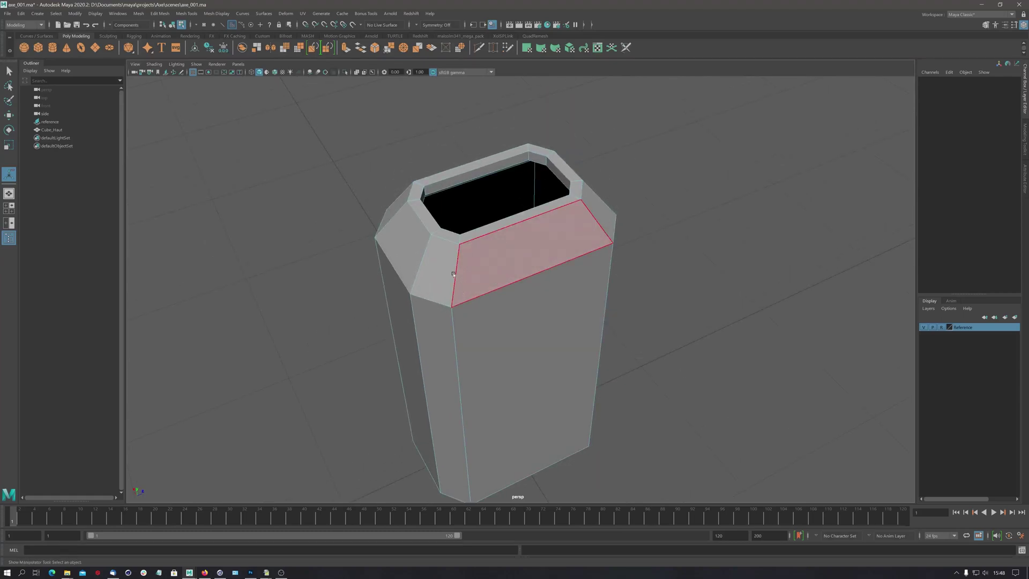
In wireframe display, select the block's contour edges and both rims' edges, leaving out the innermost borders of the two openings
key("q")
right_click_drag(529, 258, 529, 235)
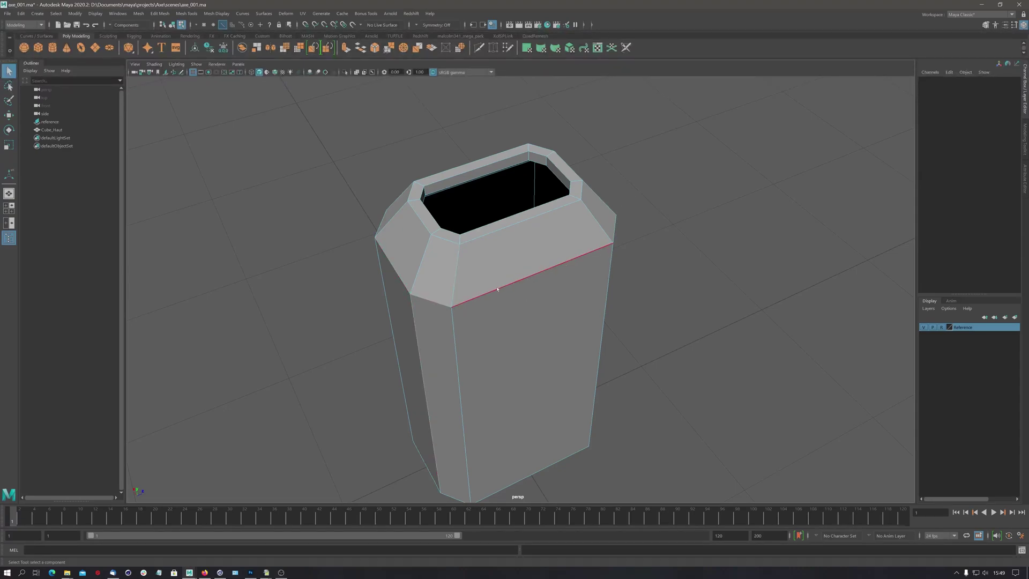
left_click(490, 293)
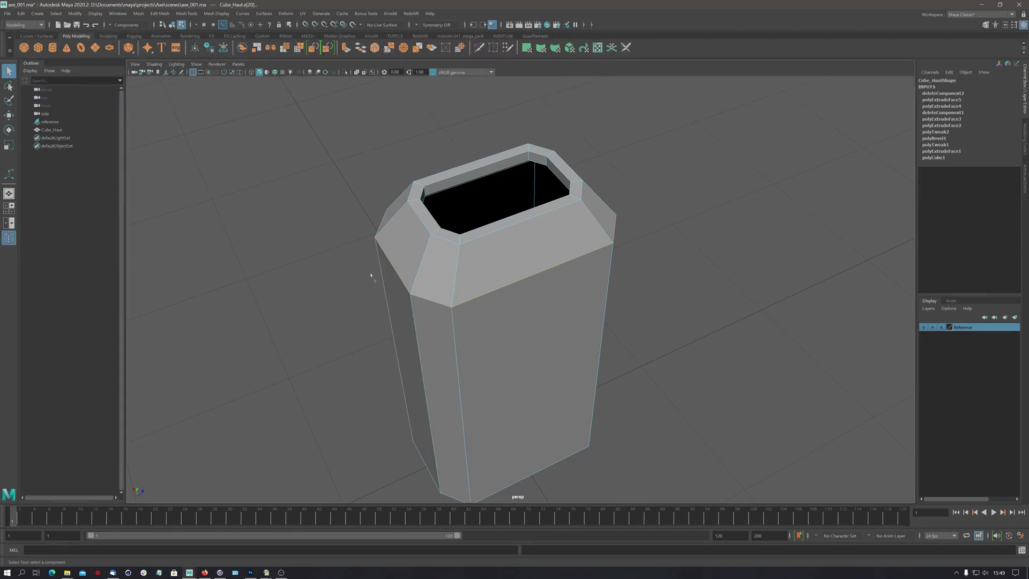
key("4")
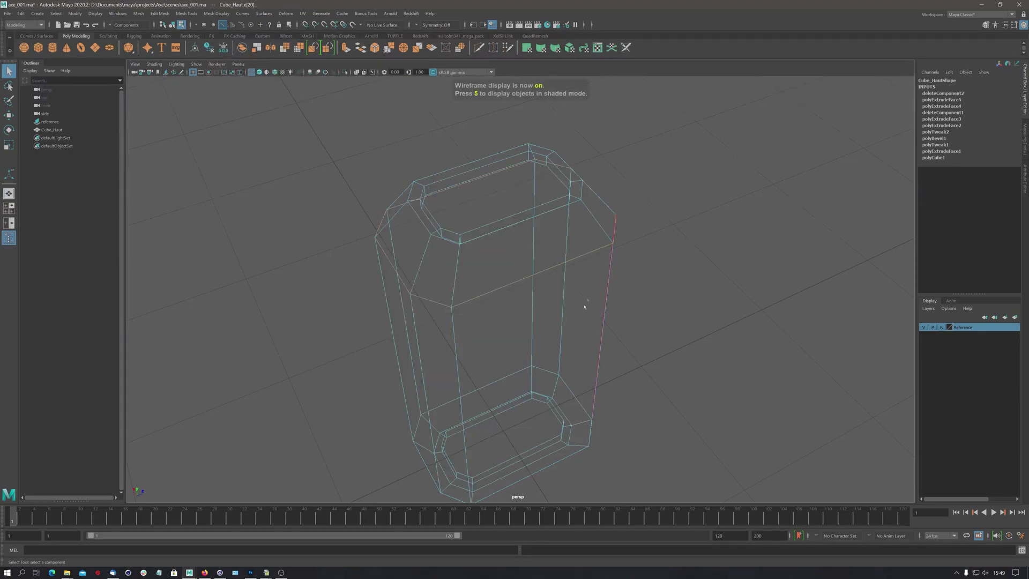
mouse_move(552, 282)
left_mouse_down("alt")
mouse_move(608, 267)
mouse_move(544, 266)
mouse_move(553, 264)
left_mouse_up("alt")
middle_click_drag(553, 263, 553, 285, "alt")
left_click_drag(553, 284, 628, 217, "alt")
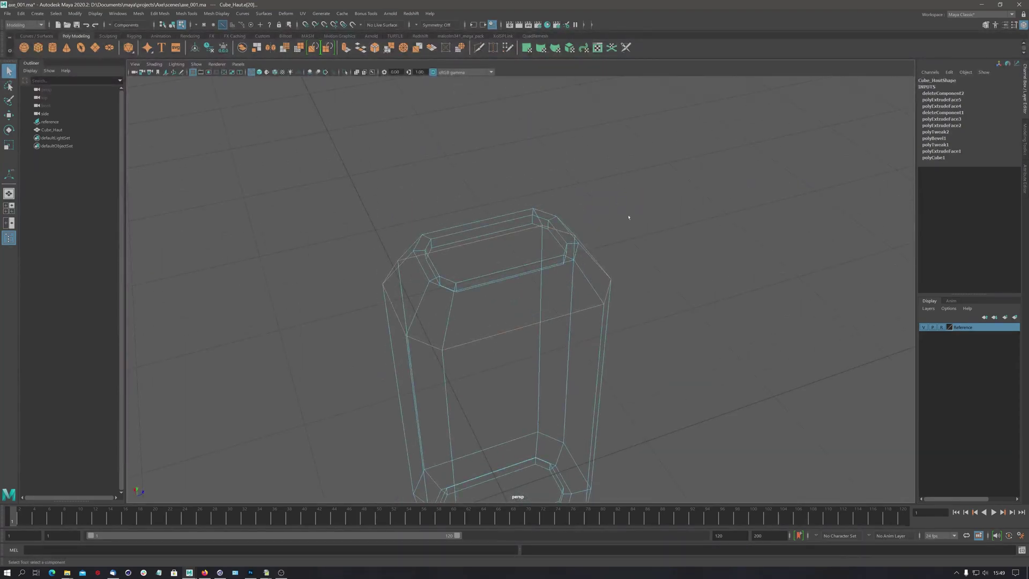
left_click_drag(485, 291, 451, 306, "alt")
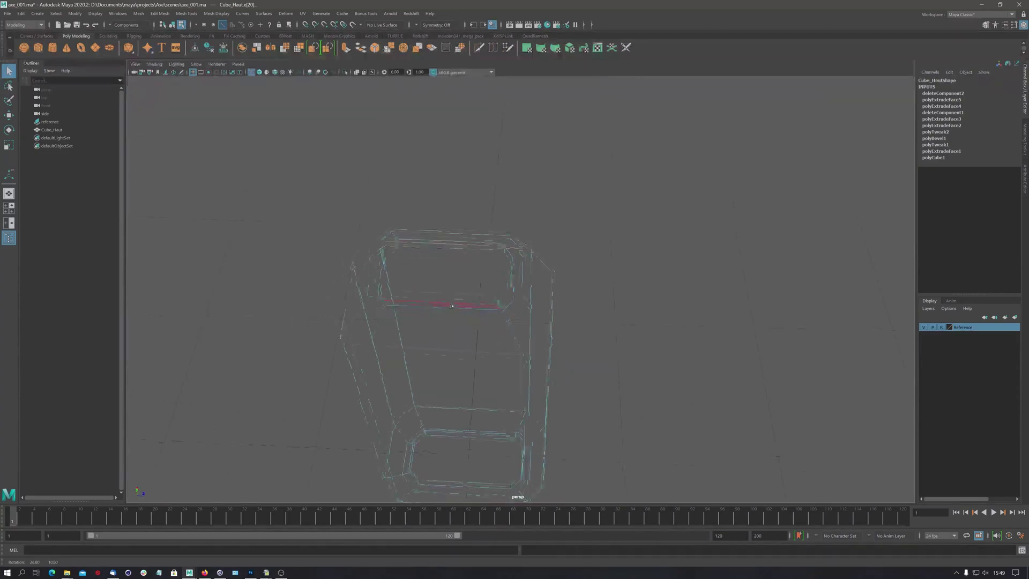
left_click(366, 273, "shift")
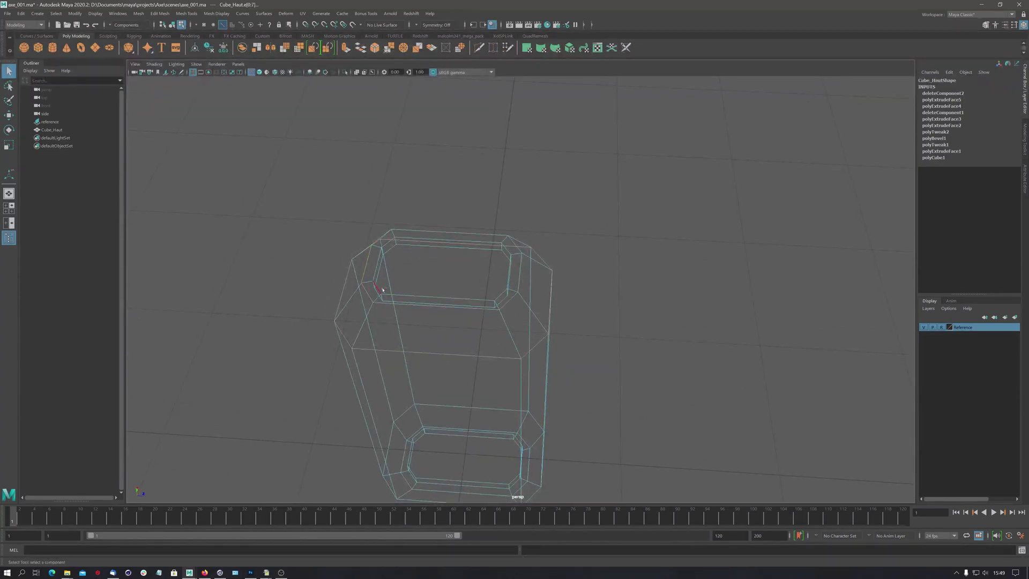
left_click_drag(376, 274, 383, 374, "alt")
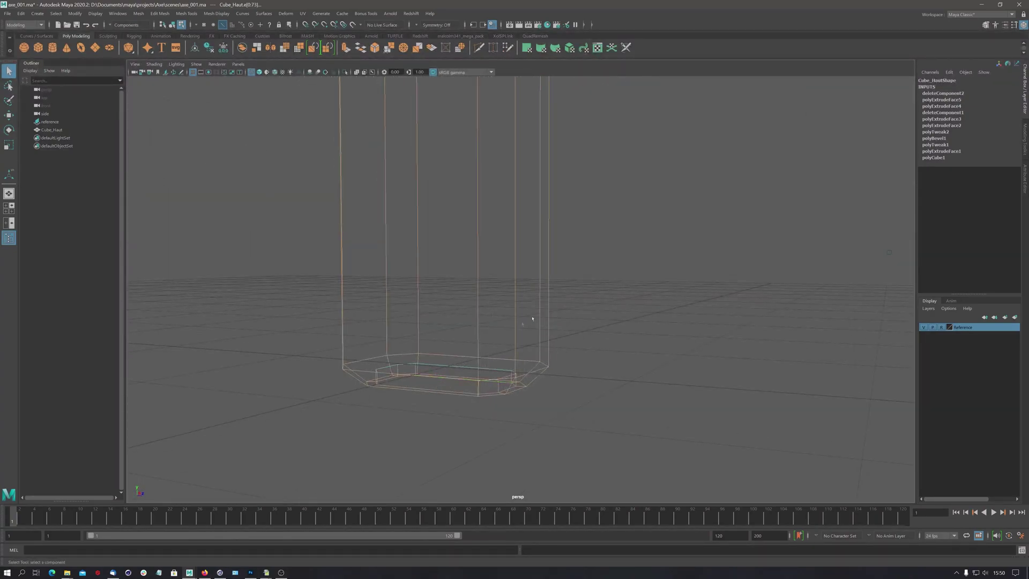
left_click_drag(533, 318, 596, 161, "alt")
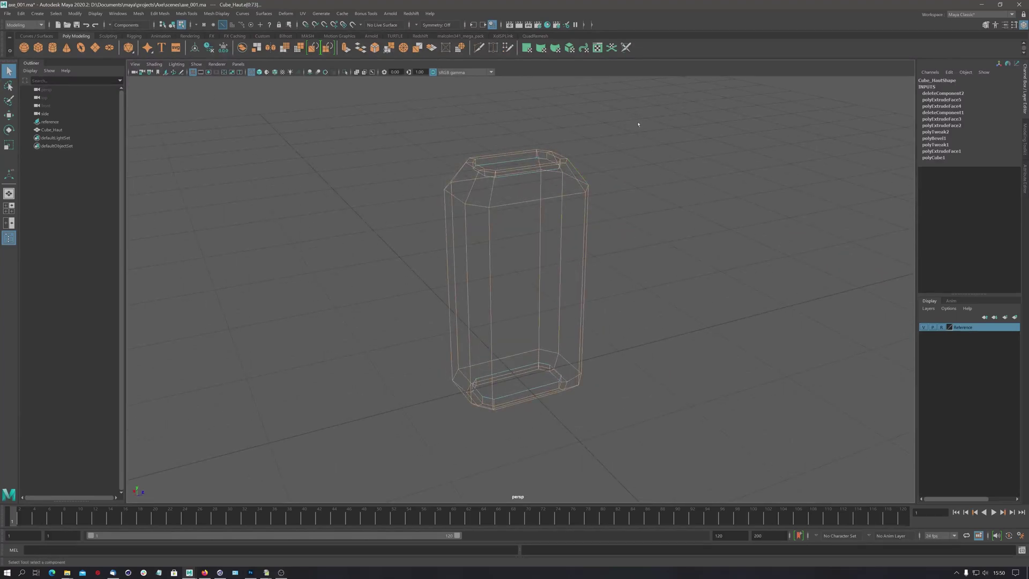
Examine the block and its selected edges in shaded and wireframe display
key("5")
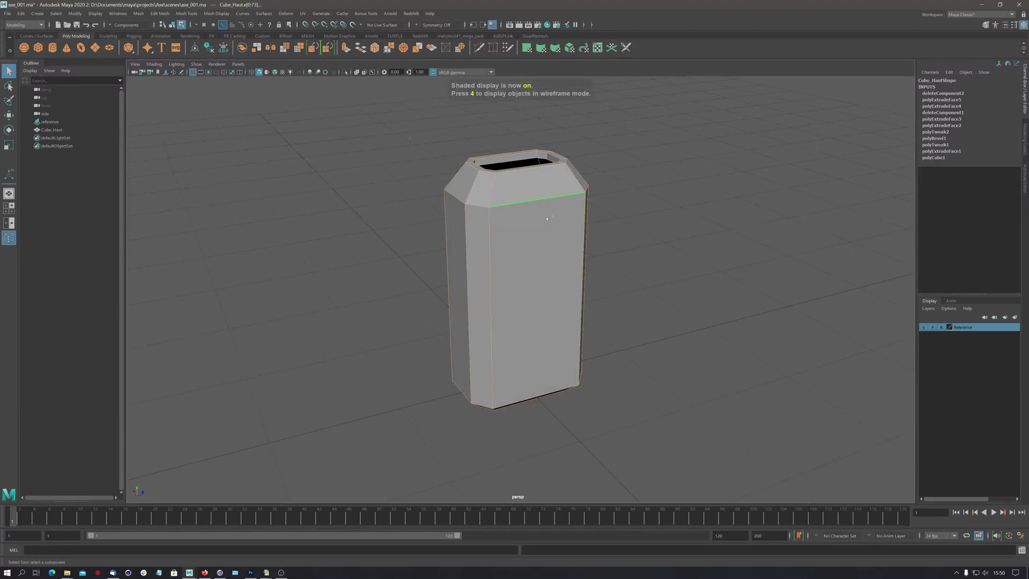
left_click_drag(547, 218, 511, 238, "alt")
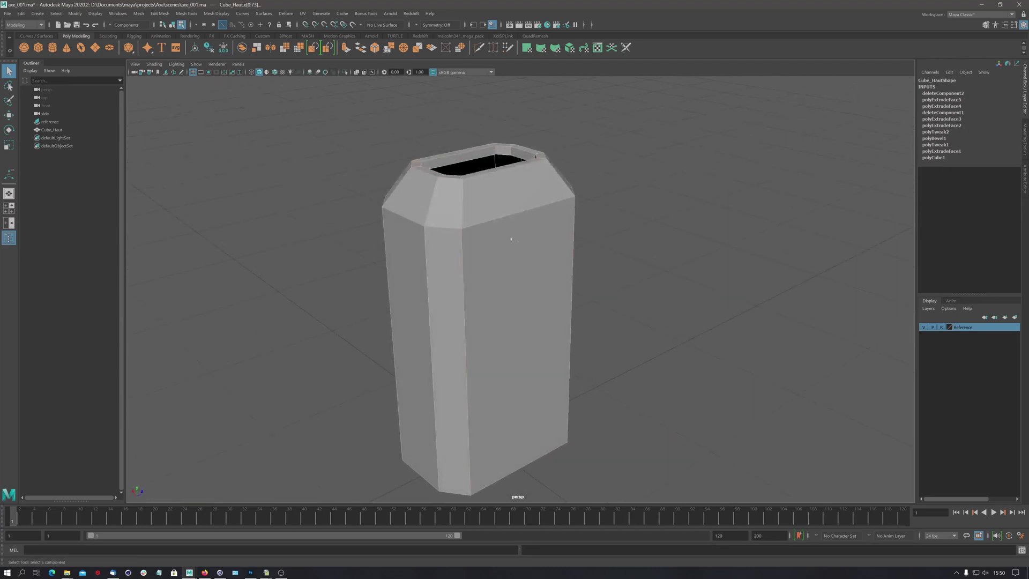
left_click(250, 72)
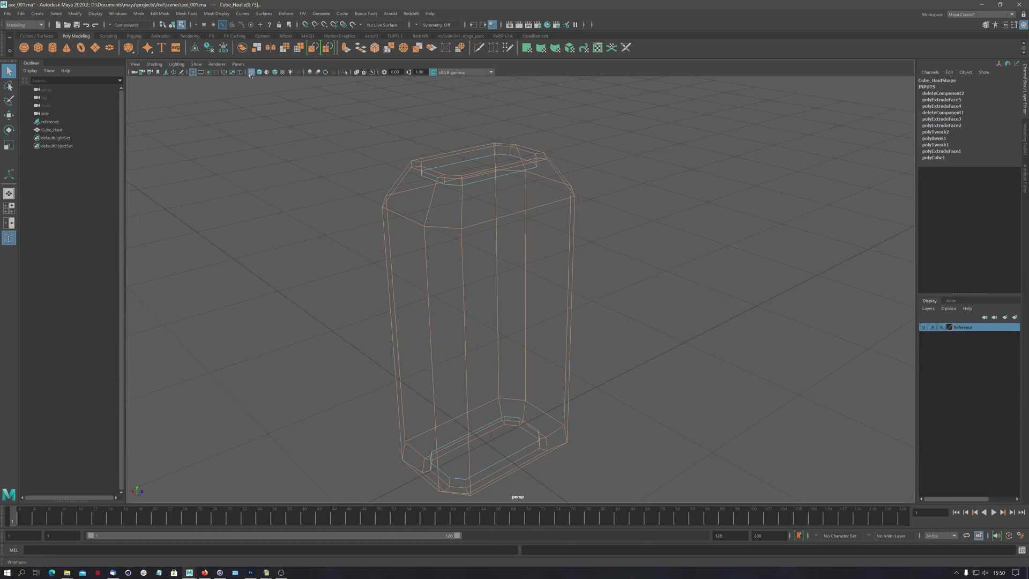
left_click(259, 72)
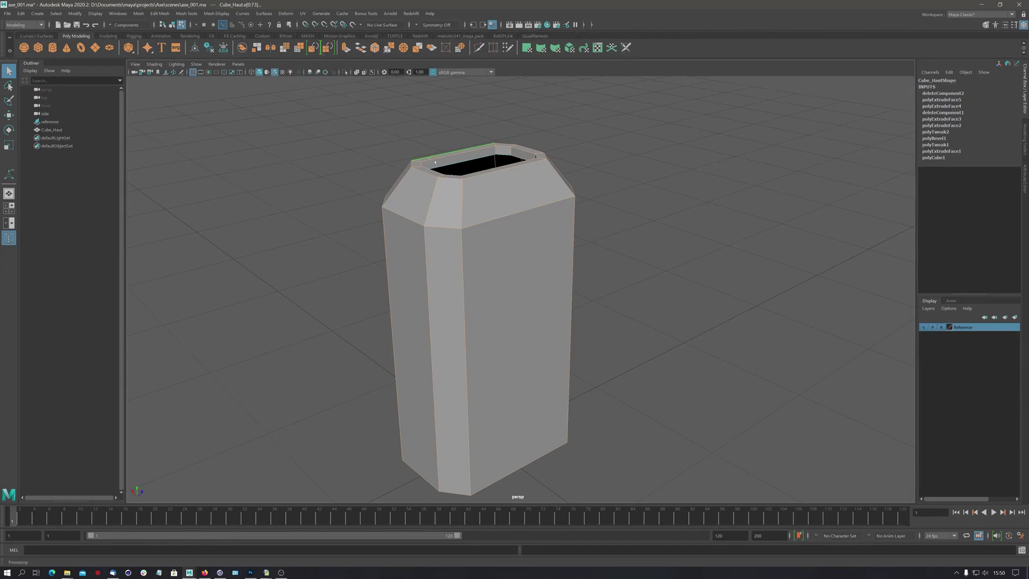
right_click_drag(529, 237, 547, 260)
left_click(672, 195)
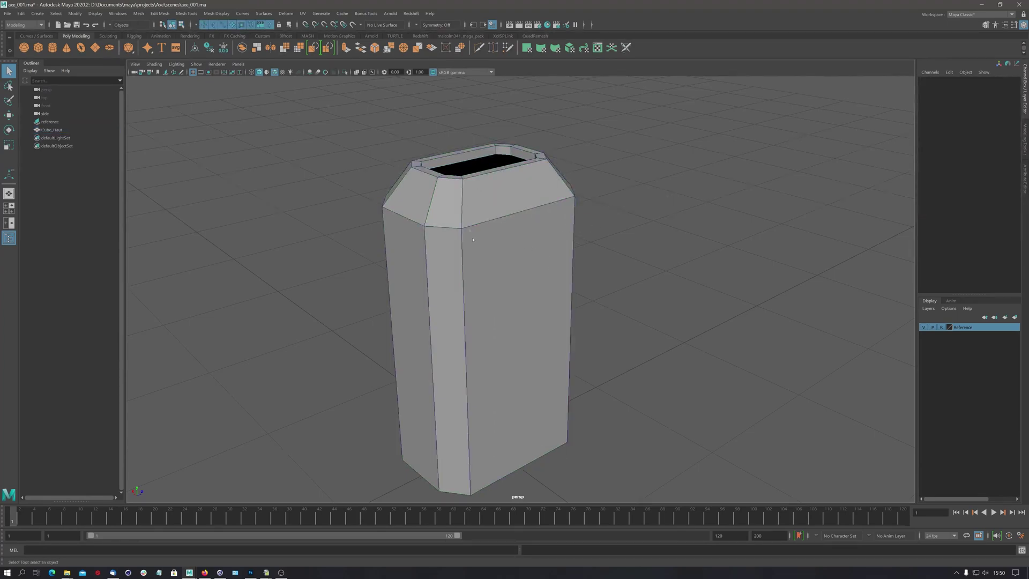
left_click_drag(472, 239, 493, 224, "alt")
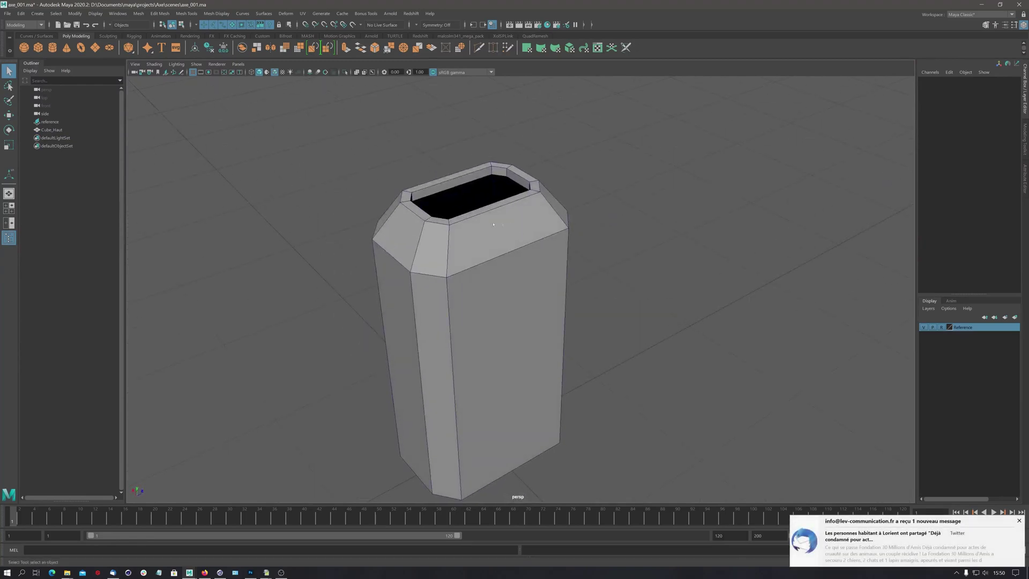
scroll(493, 224, "up", 3)
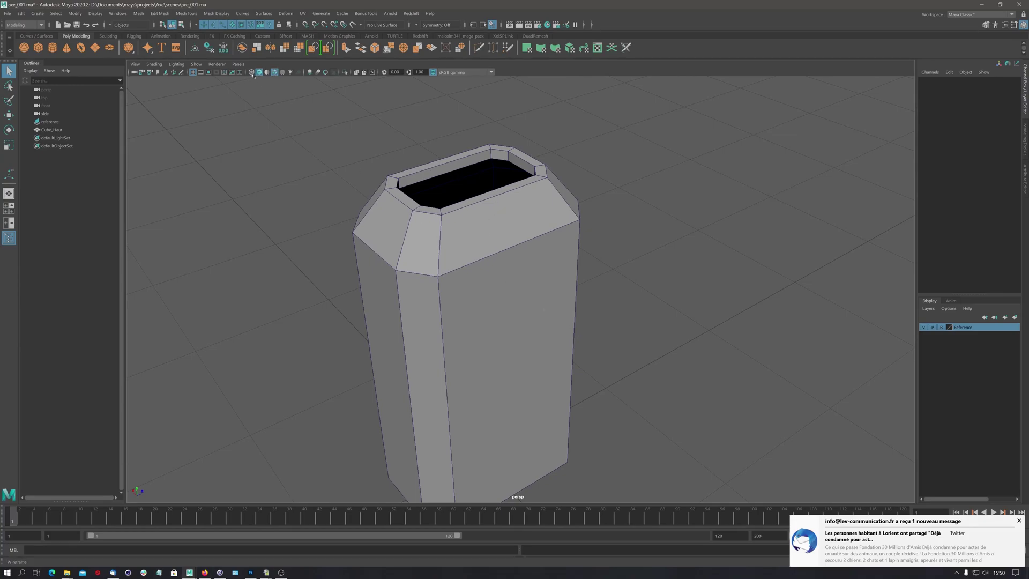
Bevel the block's contour and rim edges, leaving the innermost borders of both openings out of the bevel
left_click(252, 75)
left_click_drag(530, 248, 474, 230, "alt")
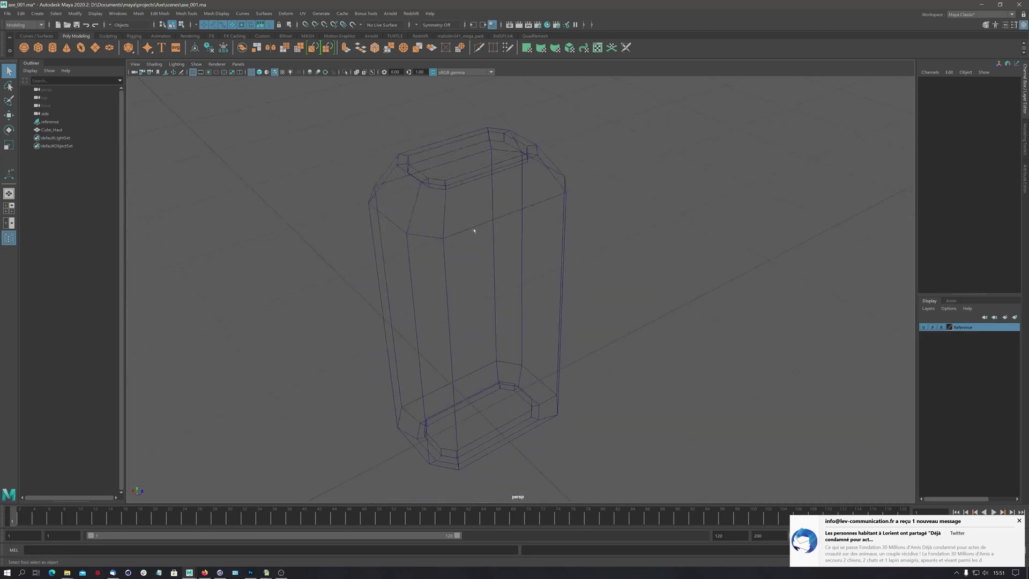
right_click_drag(474, 228, 475, 206)
left_click(492, 225)
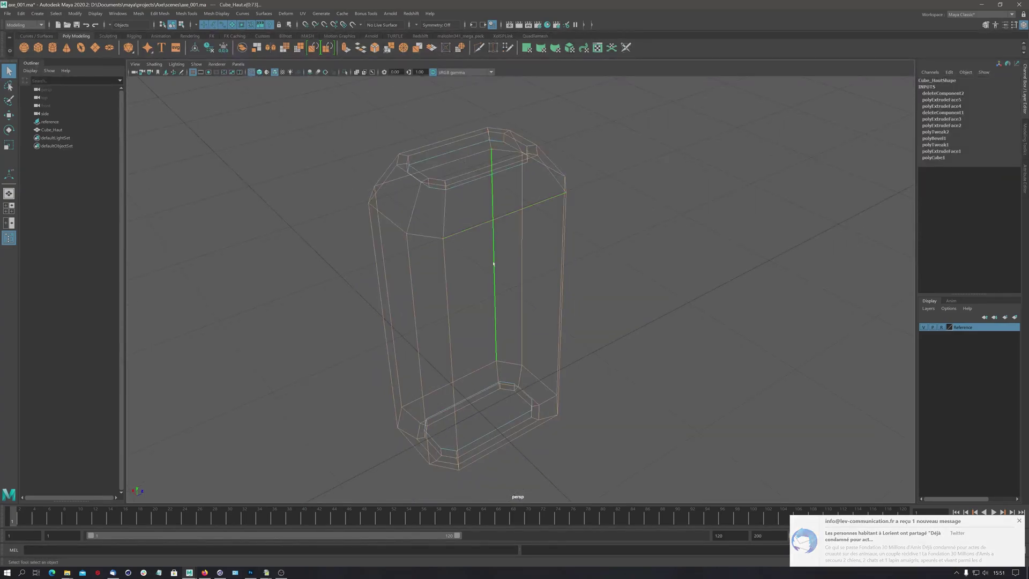
left_click_drag(489, 230, 483, 258, "alt")
left_click_drag(501, 196, 521, 210, "alt")
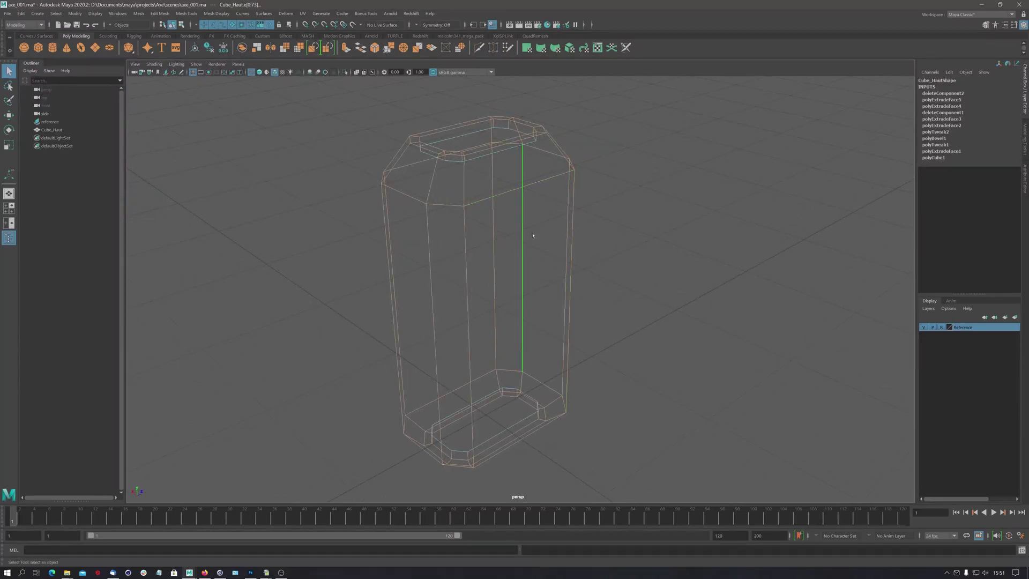
right_click_drag(532, 234, 566, 233, "shift")
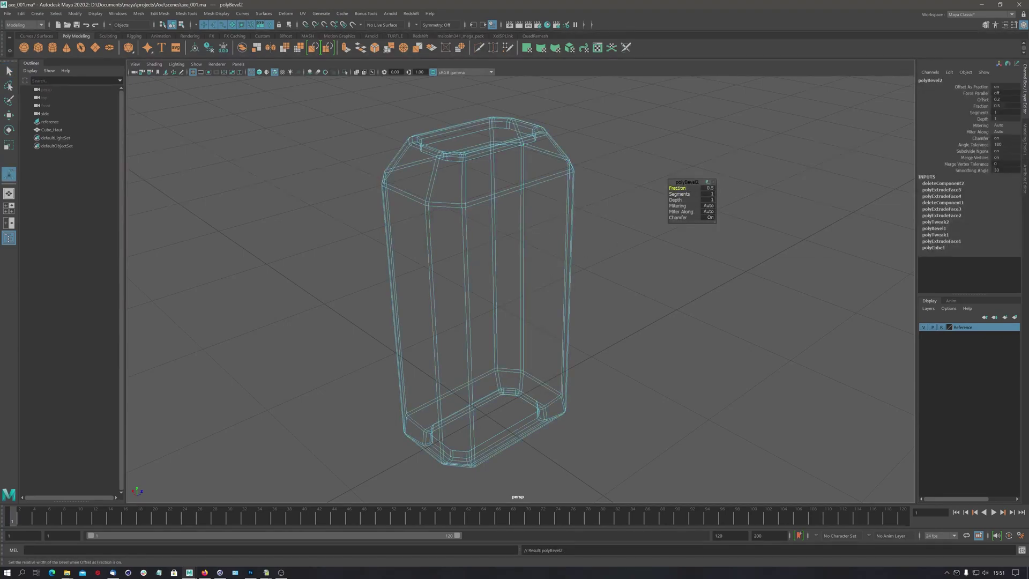
key("5")
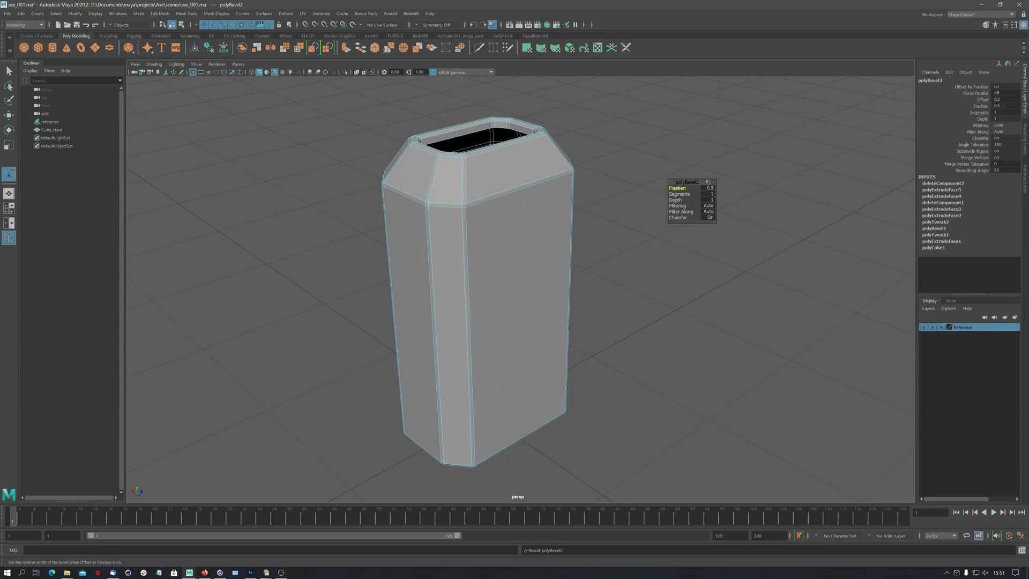
Set the bevel's Fraction to 0.294 and its Segments to 2, and clear the selection
left_click_drag(680, 188, 679, 188)
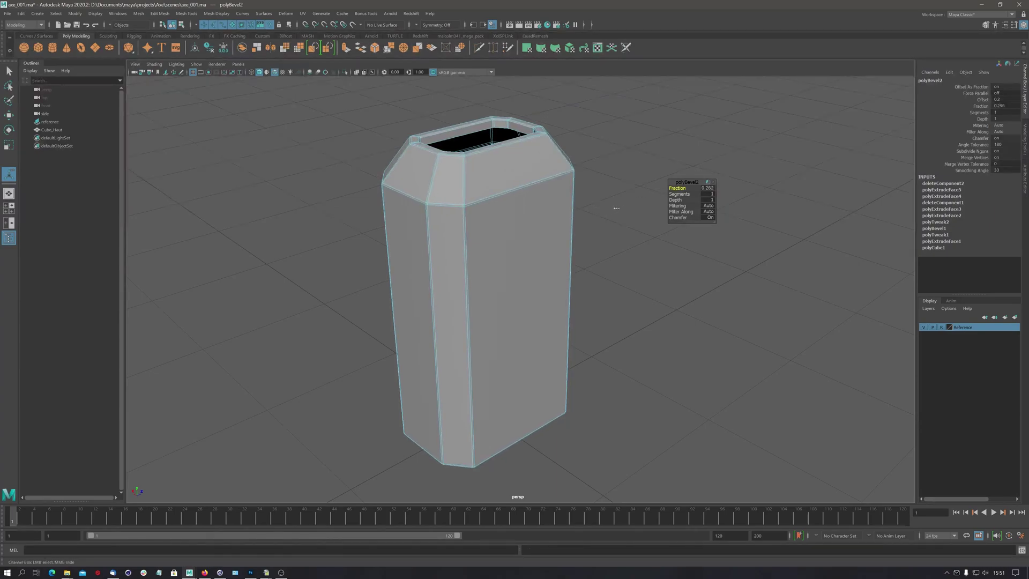
middle_click_drag(623, 206, 622, 206)
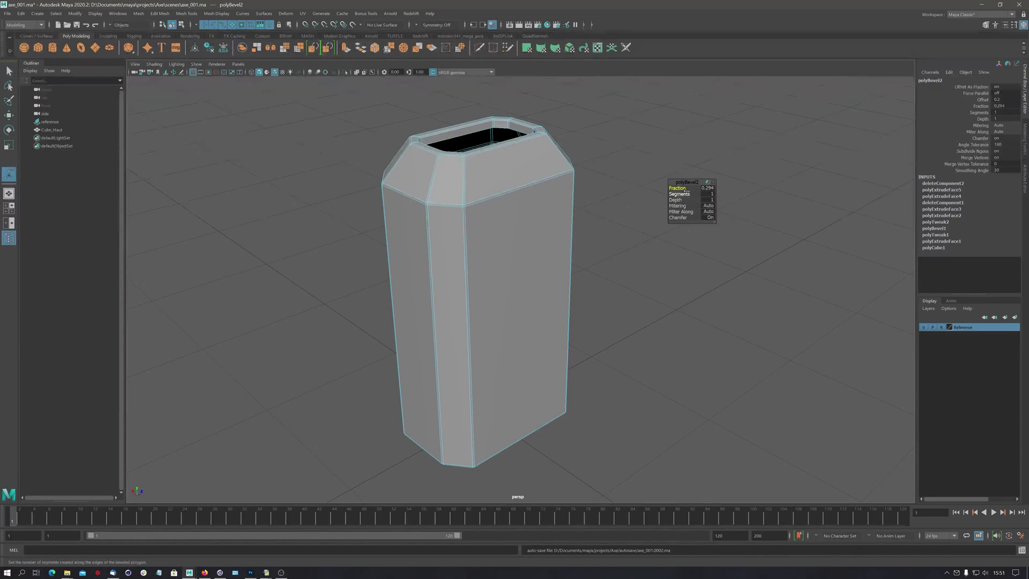
left_click(681, 194)
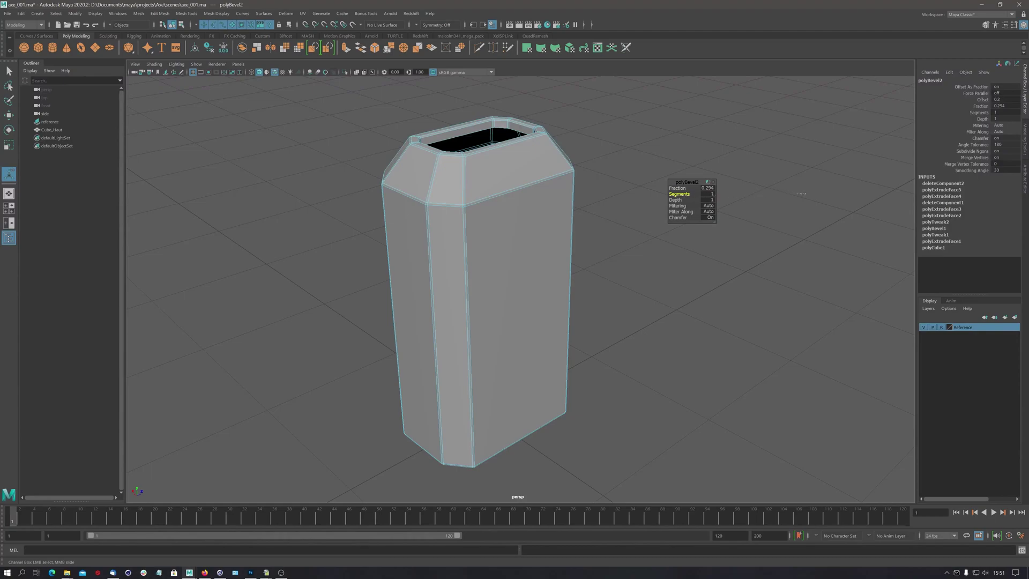
middle_click_drag(802, 193, 854, 185)
left_click_drag(471, 268, 562, 228, "alt")
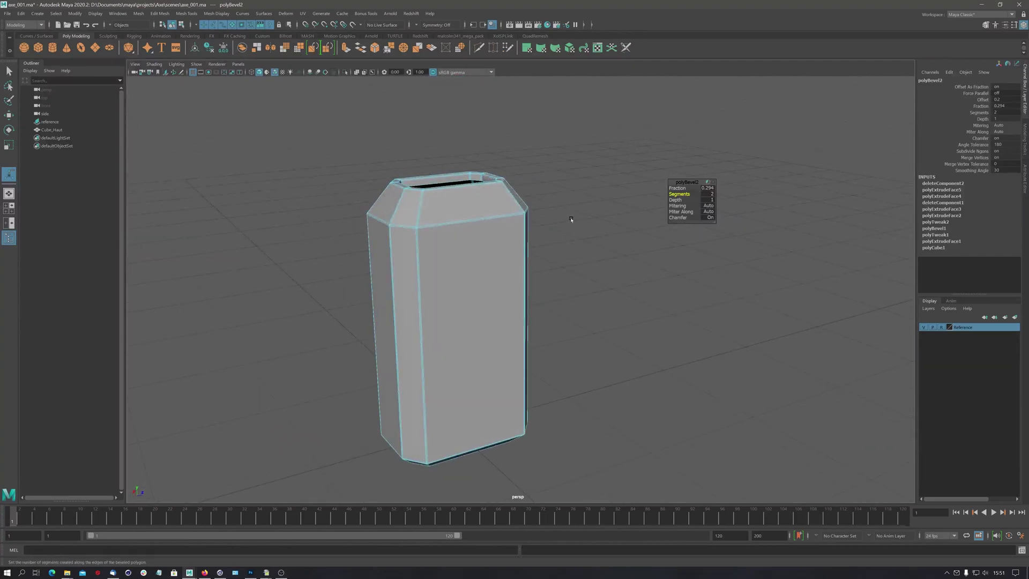
left_click(579, 269)
Turn on smooth mesh preview for the block and inspect its bevelled edges from all sides
left_click_drag(549, 280, 610, 171, "alt")
key("3")
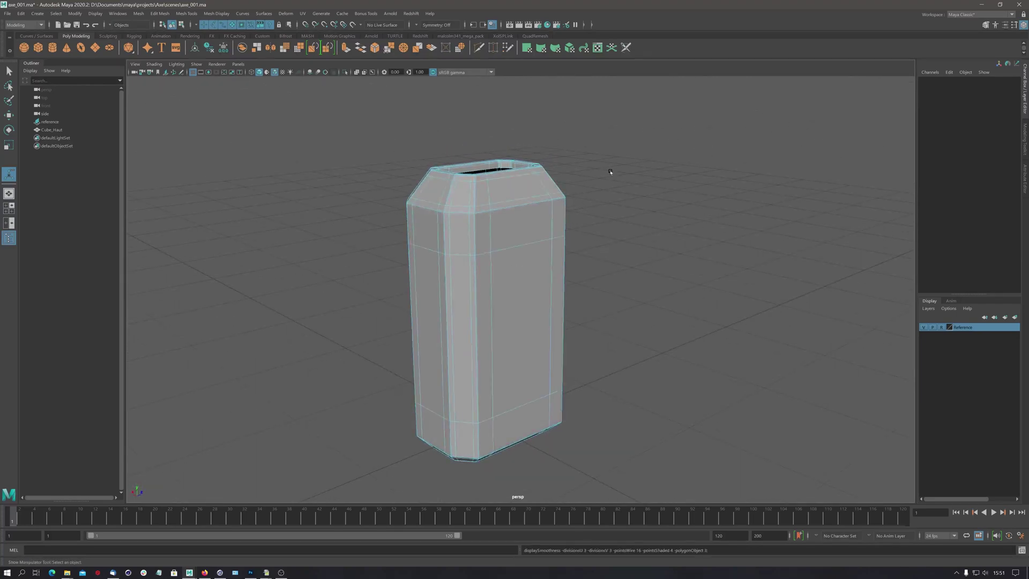
left_click_drag(550, 303, 545, 272, "alt")
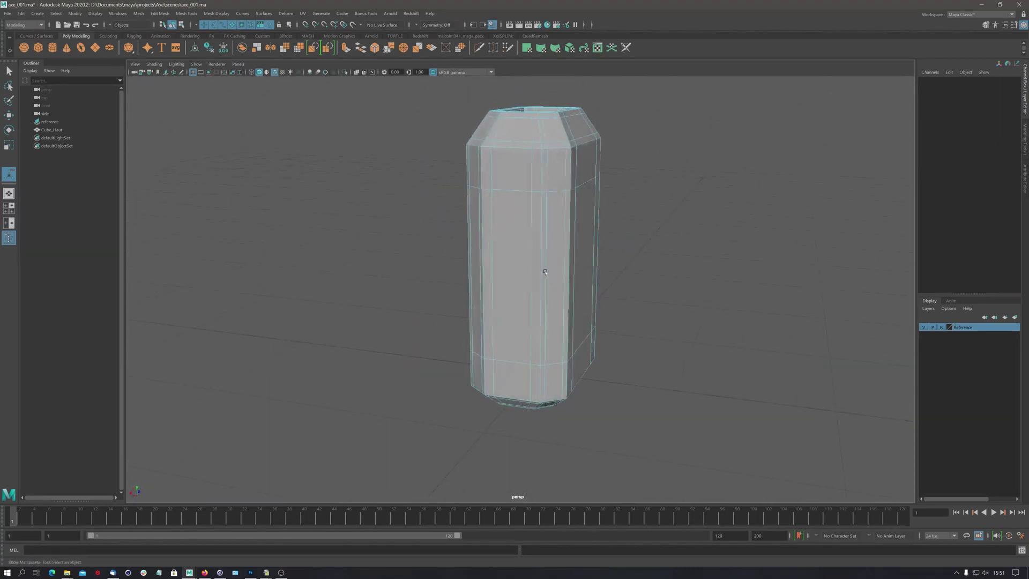
left_click_drag(352, 326, 528, 236, "alt")
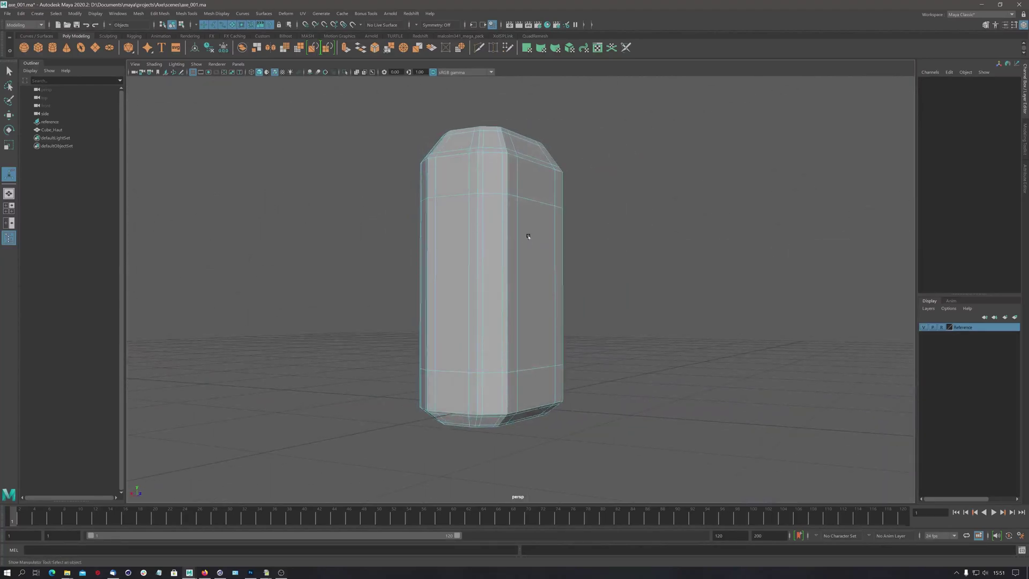
left_click_drag(537, 196, 659, 174, "alt")
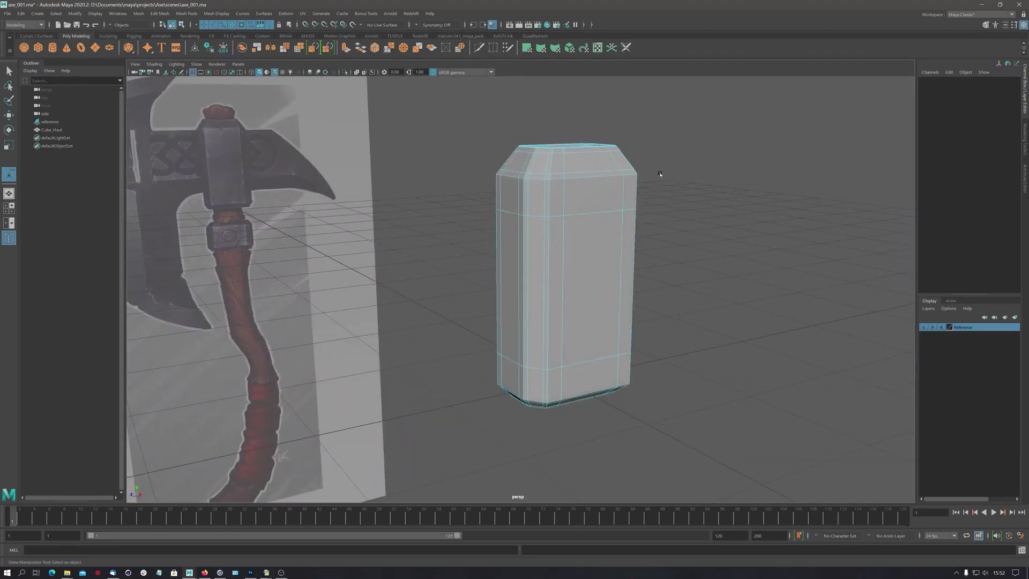
Compare the smoothed block with the axe reference image in the side and perspective views, examining the remaining axe parts
key("space")
key("space")
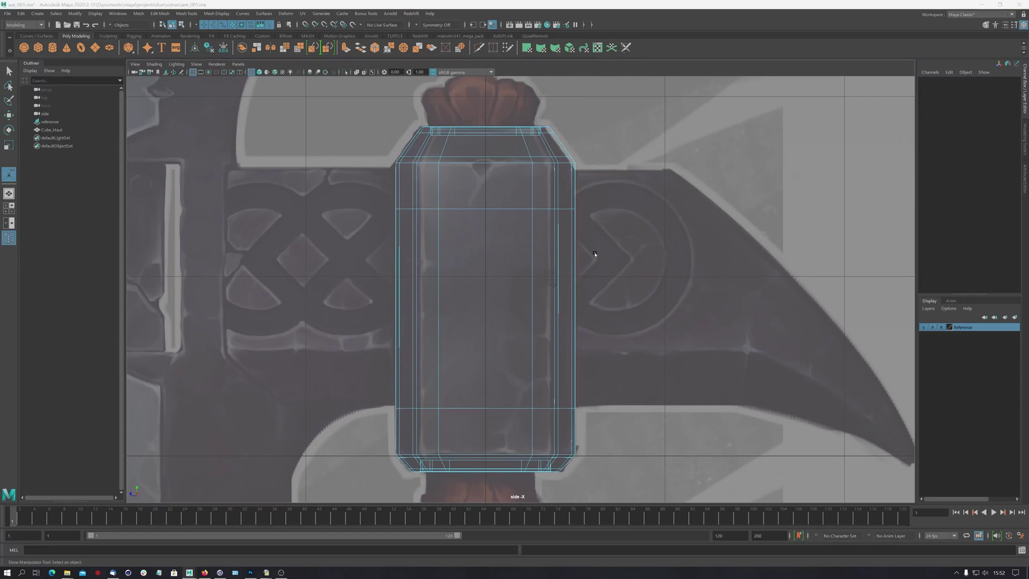
key("space")
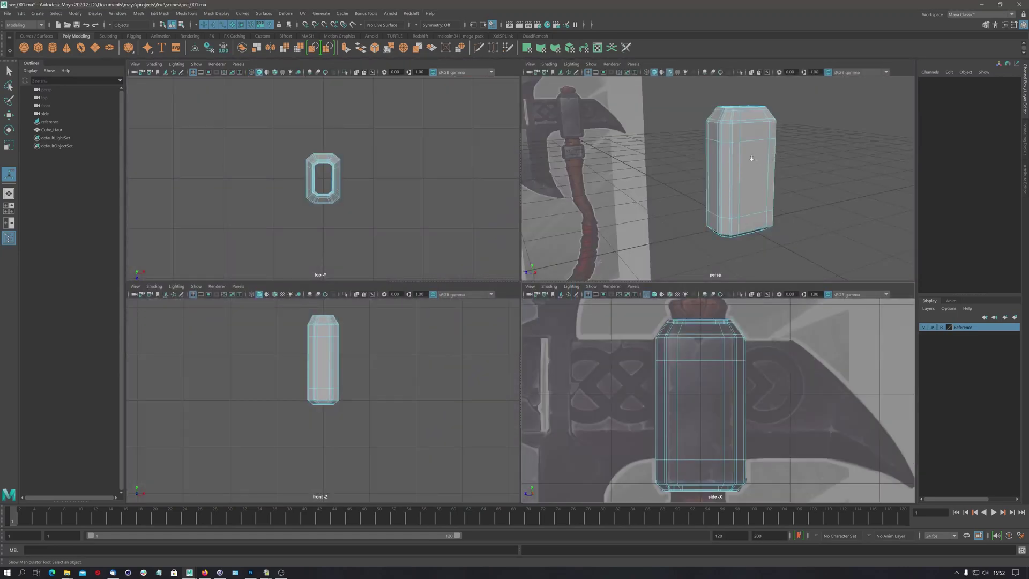
left_click_drag(751, 158, 729, 199, "alt")
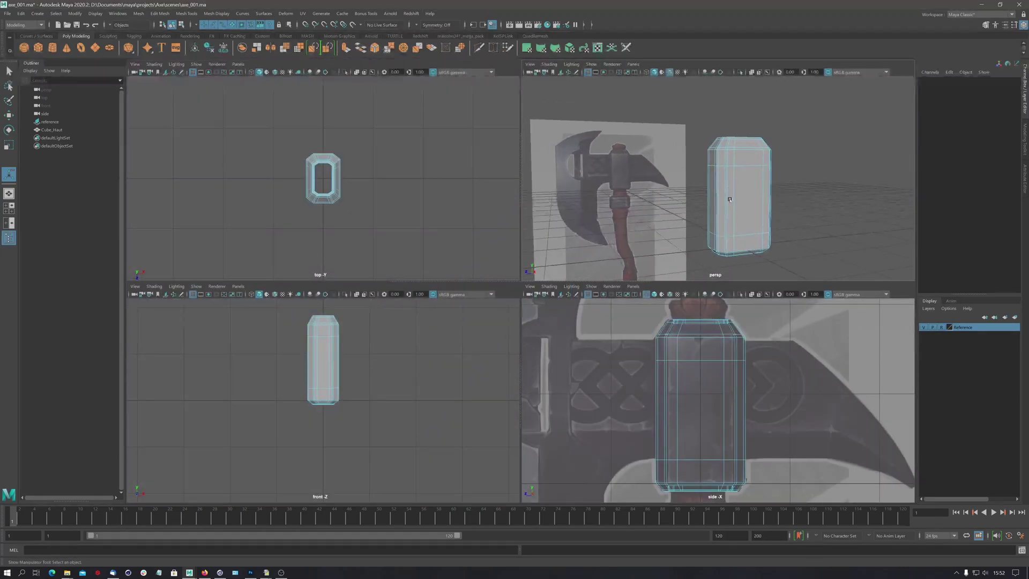
middle_click_drag(729, 199, 735, 183, "alt")
right_click_drag(764, 372, 705, 361, "alt")
middle_click_drag(705, 361, 711, 317, "alt")
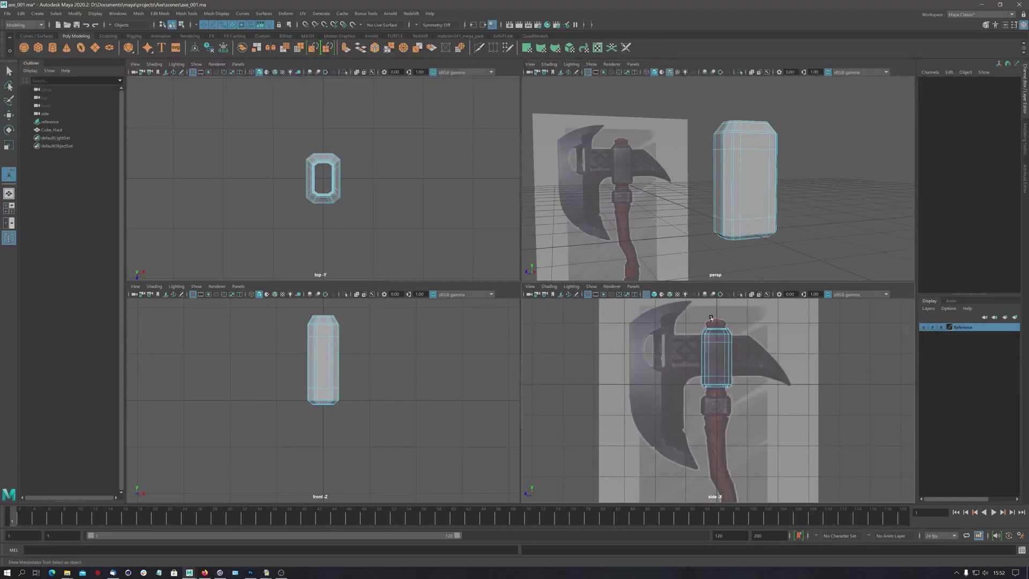
right_click_drag(710, 402, 747, 398, "alt")
mouse_move(747, 398)
middle_mouse_down("alt")
mouse_move(741, 366)
mouse_move(748, 389)
middle_mouse_up("alt")
right_click_drag(748, 389, 693, 388, "alt")
middle_click_drag(693, 388, 676, 370, "alt")
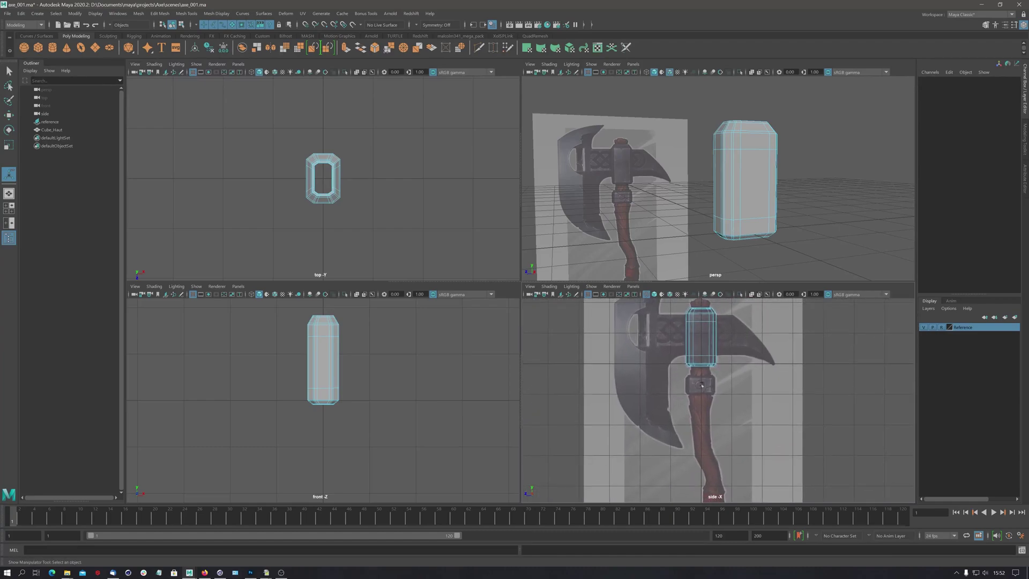
right_click_drag(664, 369, 674, 363, "alt")
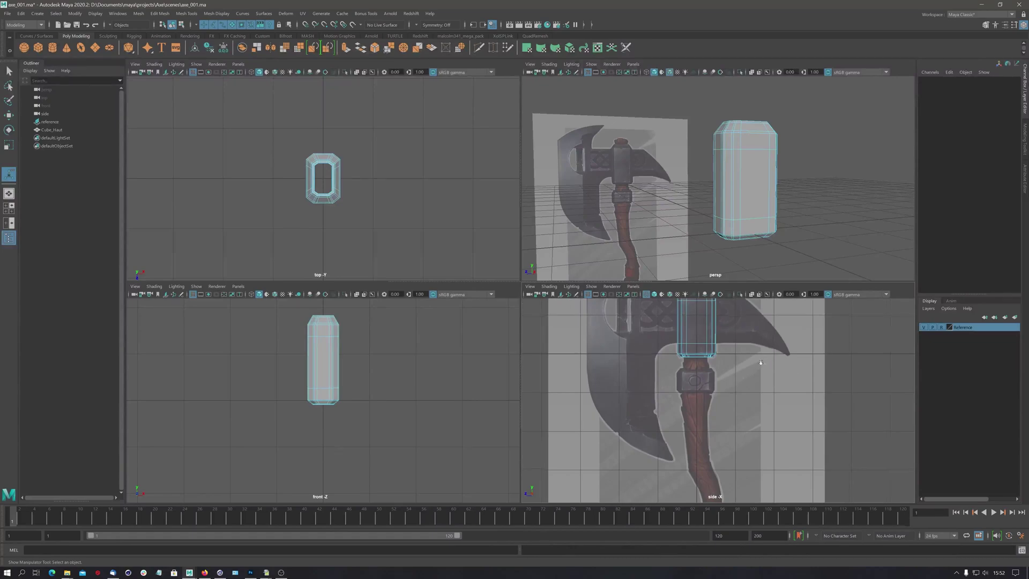
right_click_drag(761, 363, 740, 362, "alt")
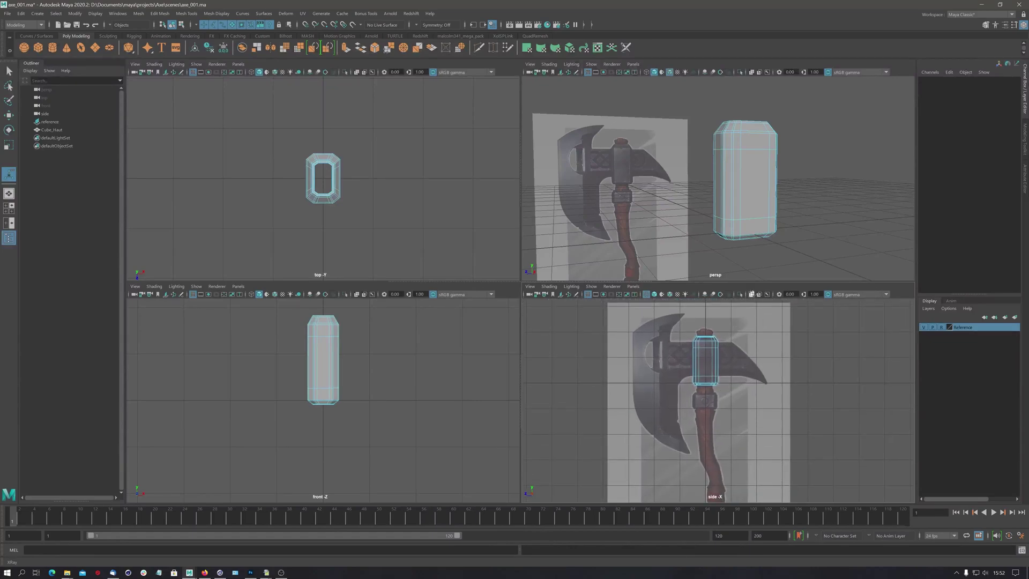